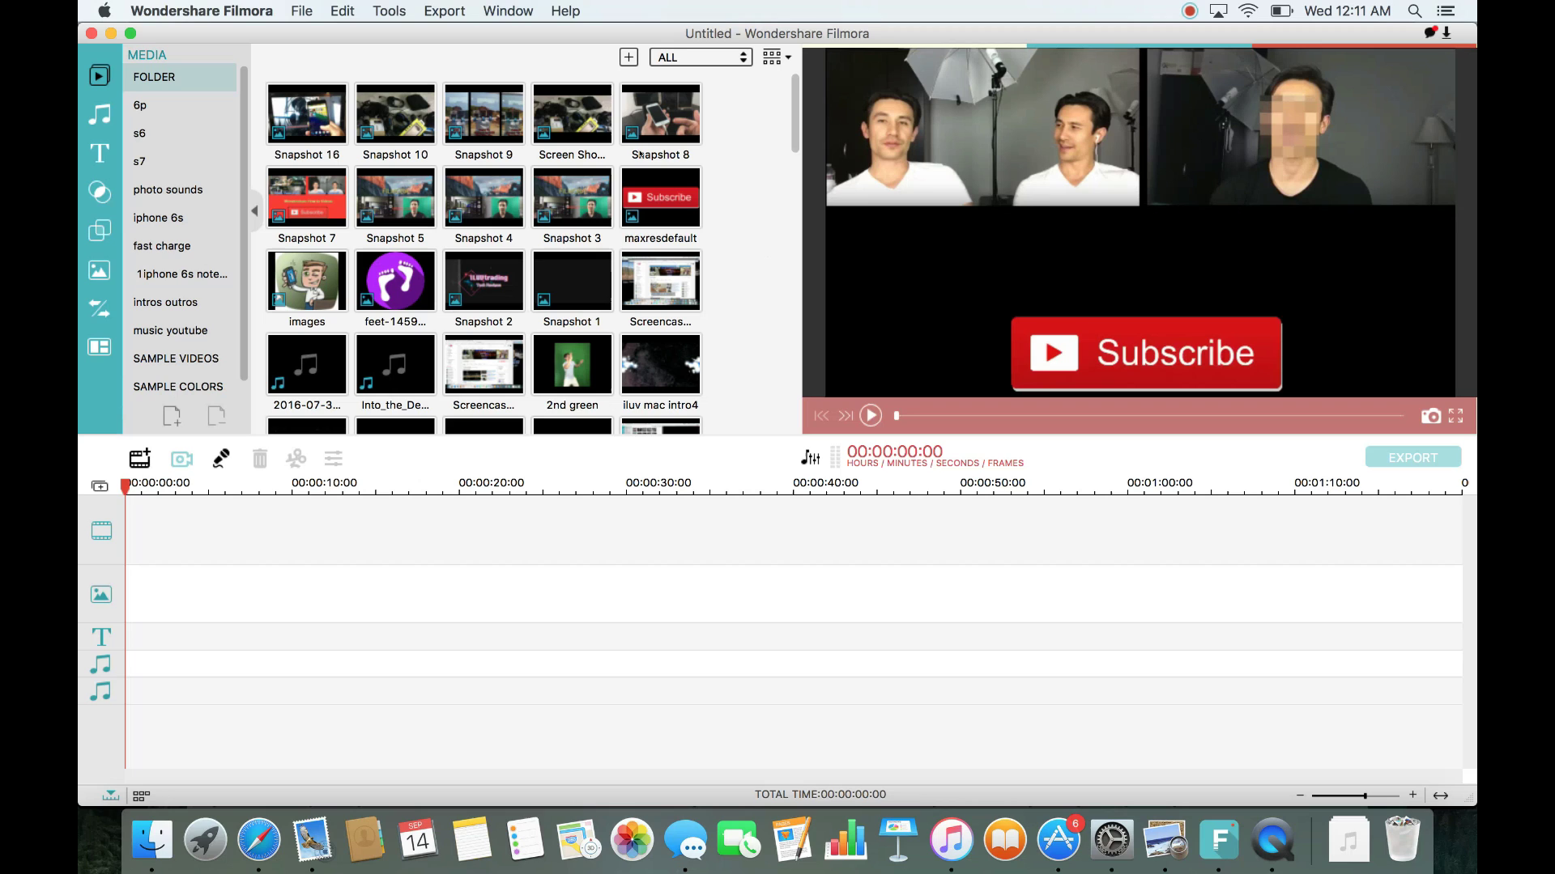
# - Add IMG_1194 to the first overlay track at about 3 seconds and the "fast charge 6p s7 not done" clip to the second at about 5 seconds
pyautogui.click(356, 515)
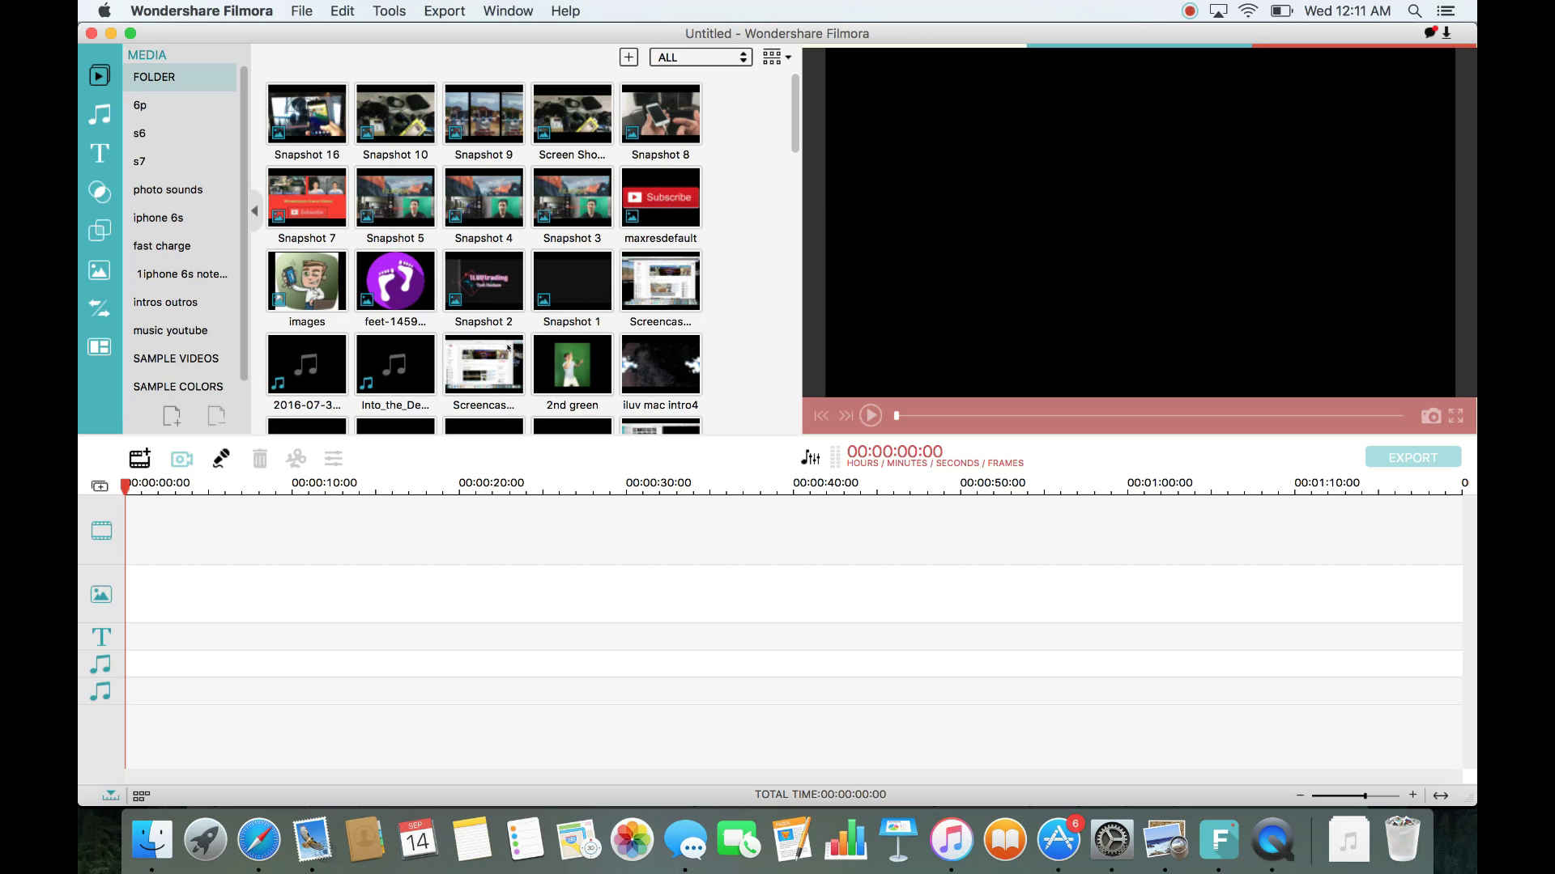
pyautogui.scroll(-2, 508, 348)
pyautogui.scroll(-10, 472, 252)
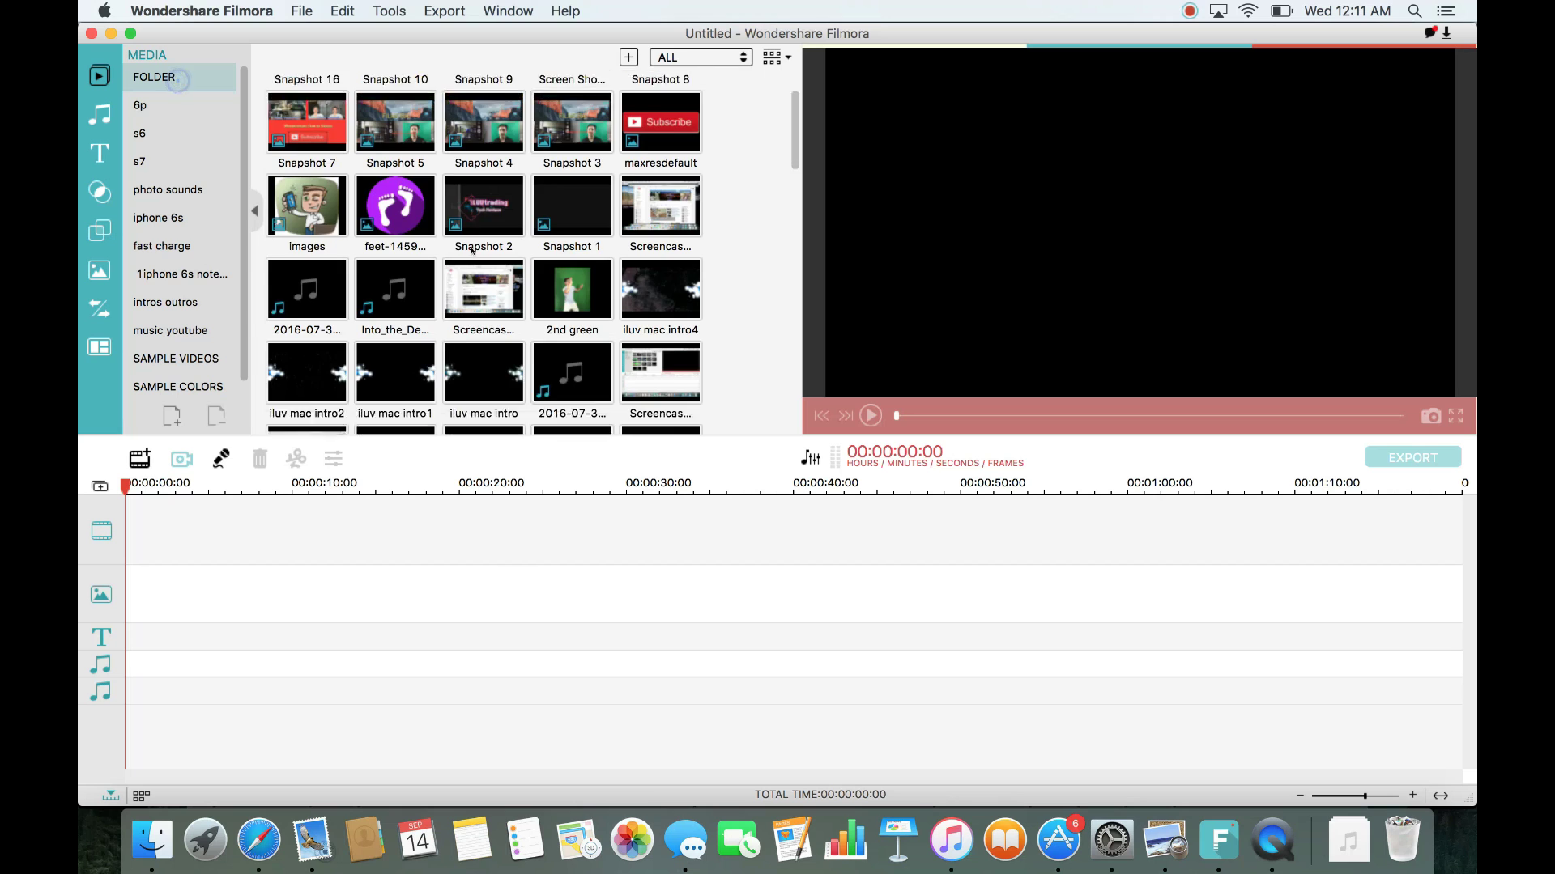
pyautogui.scroll(-10, 472, 252)
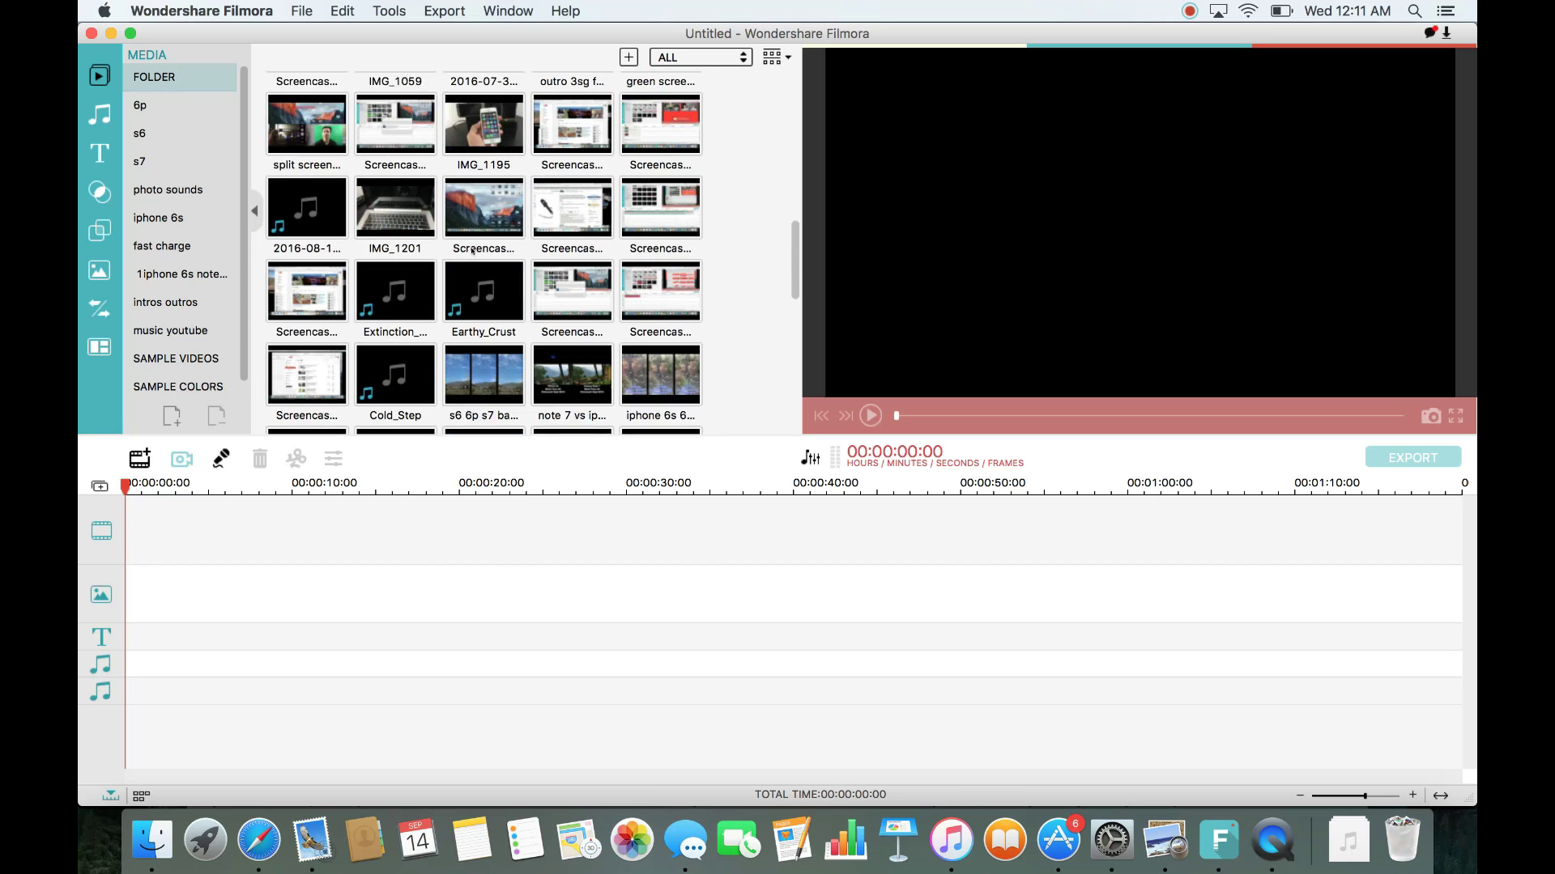
pyautogui.click(315, 252)
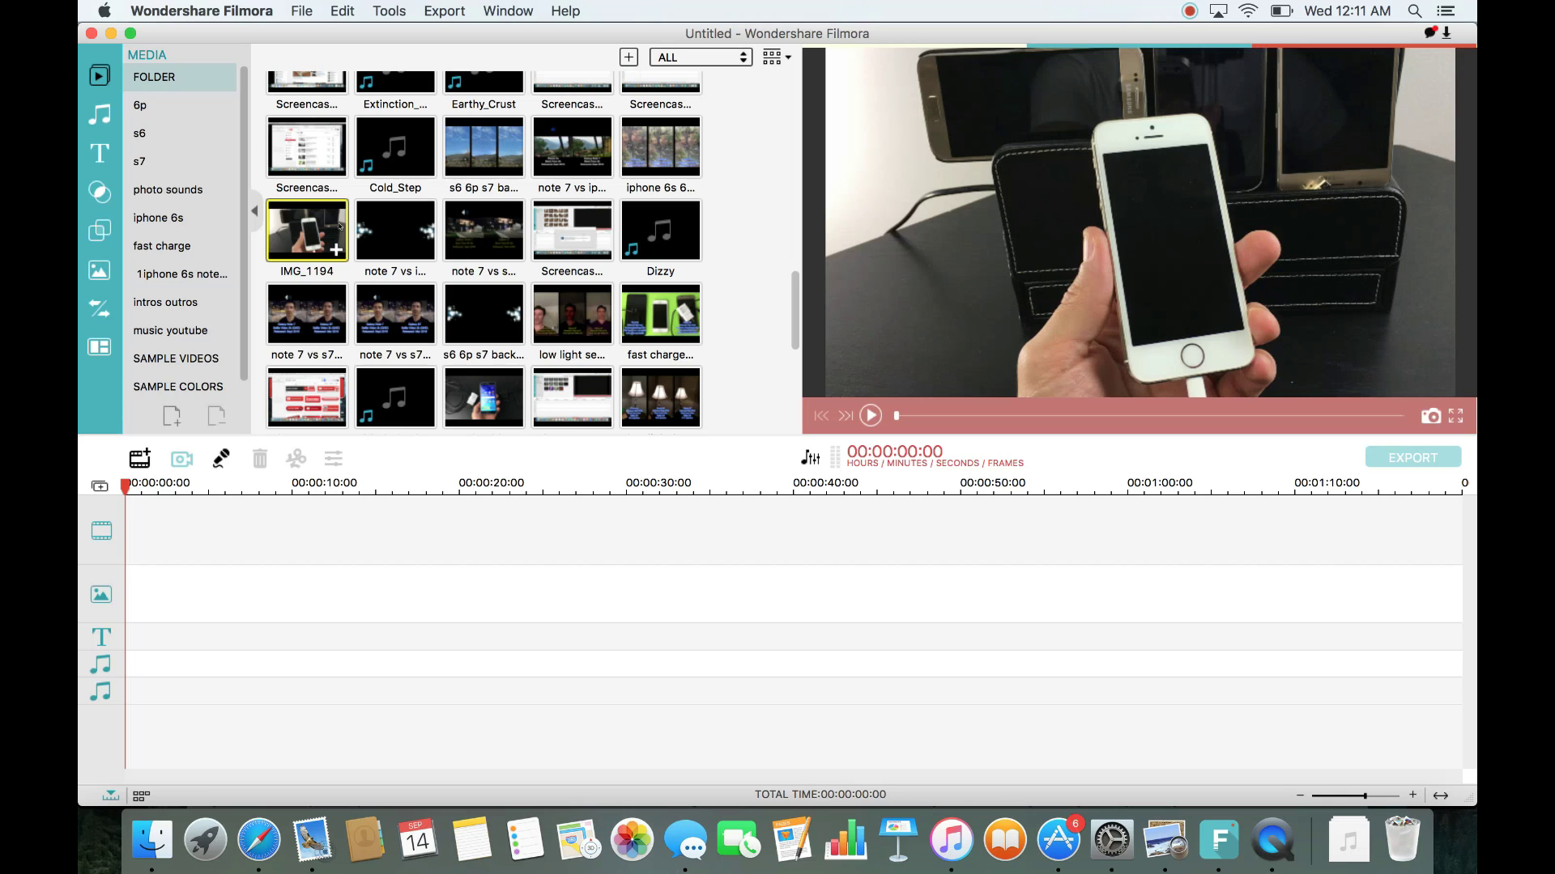
pyautogui.moveTo(207, 468); pyautogui.dragTo(183, 603)
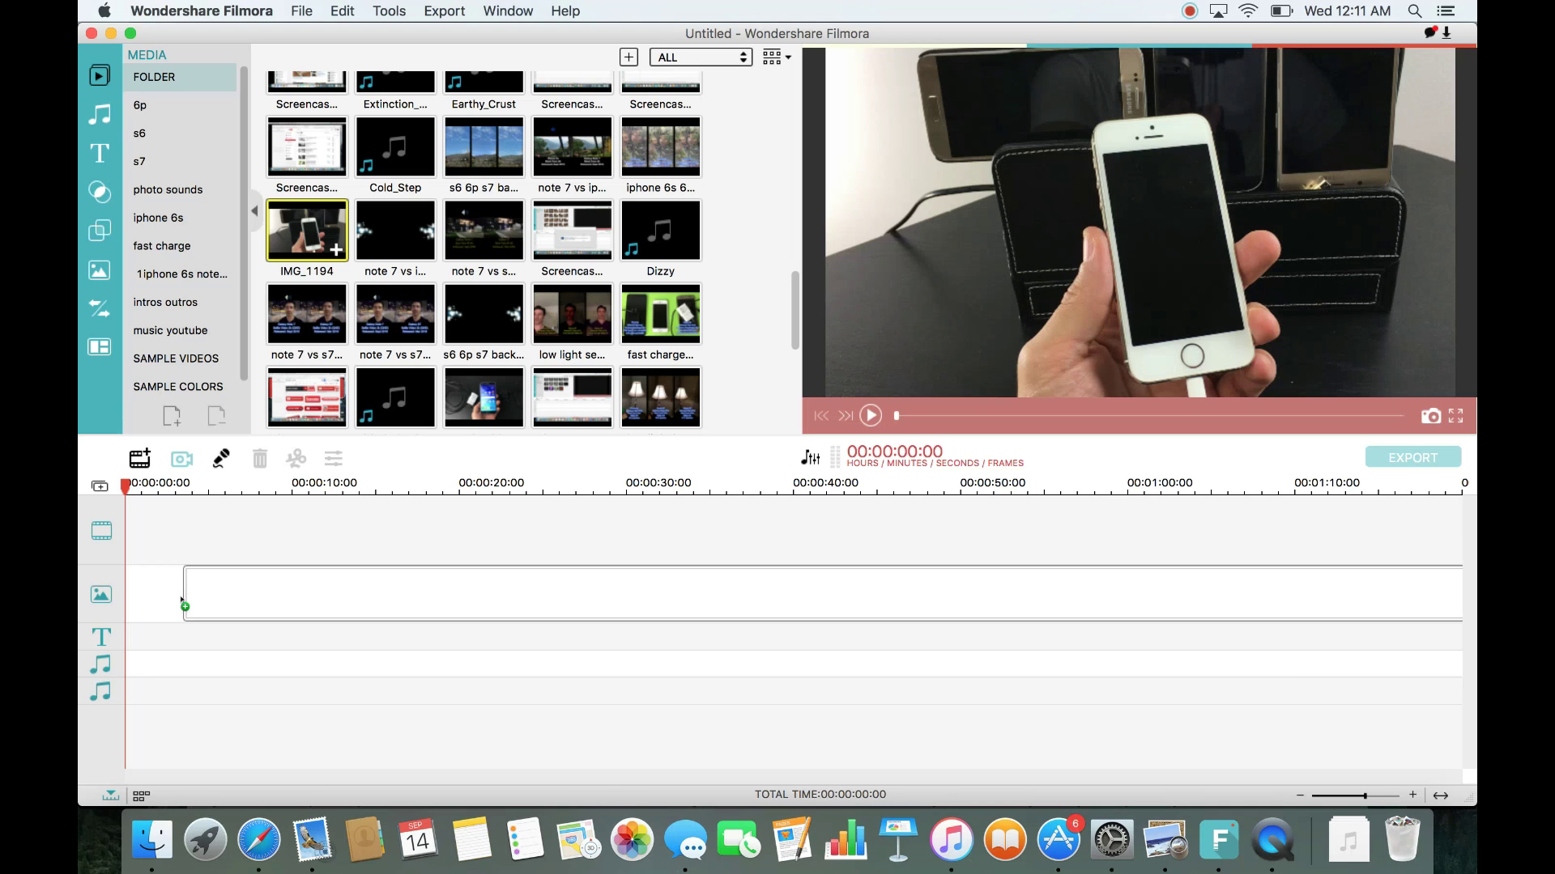
pyautogui.moveTo(181, 601); pyautogui.dragTo(181, 601)
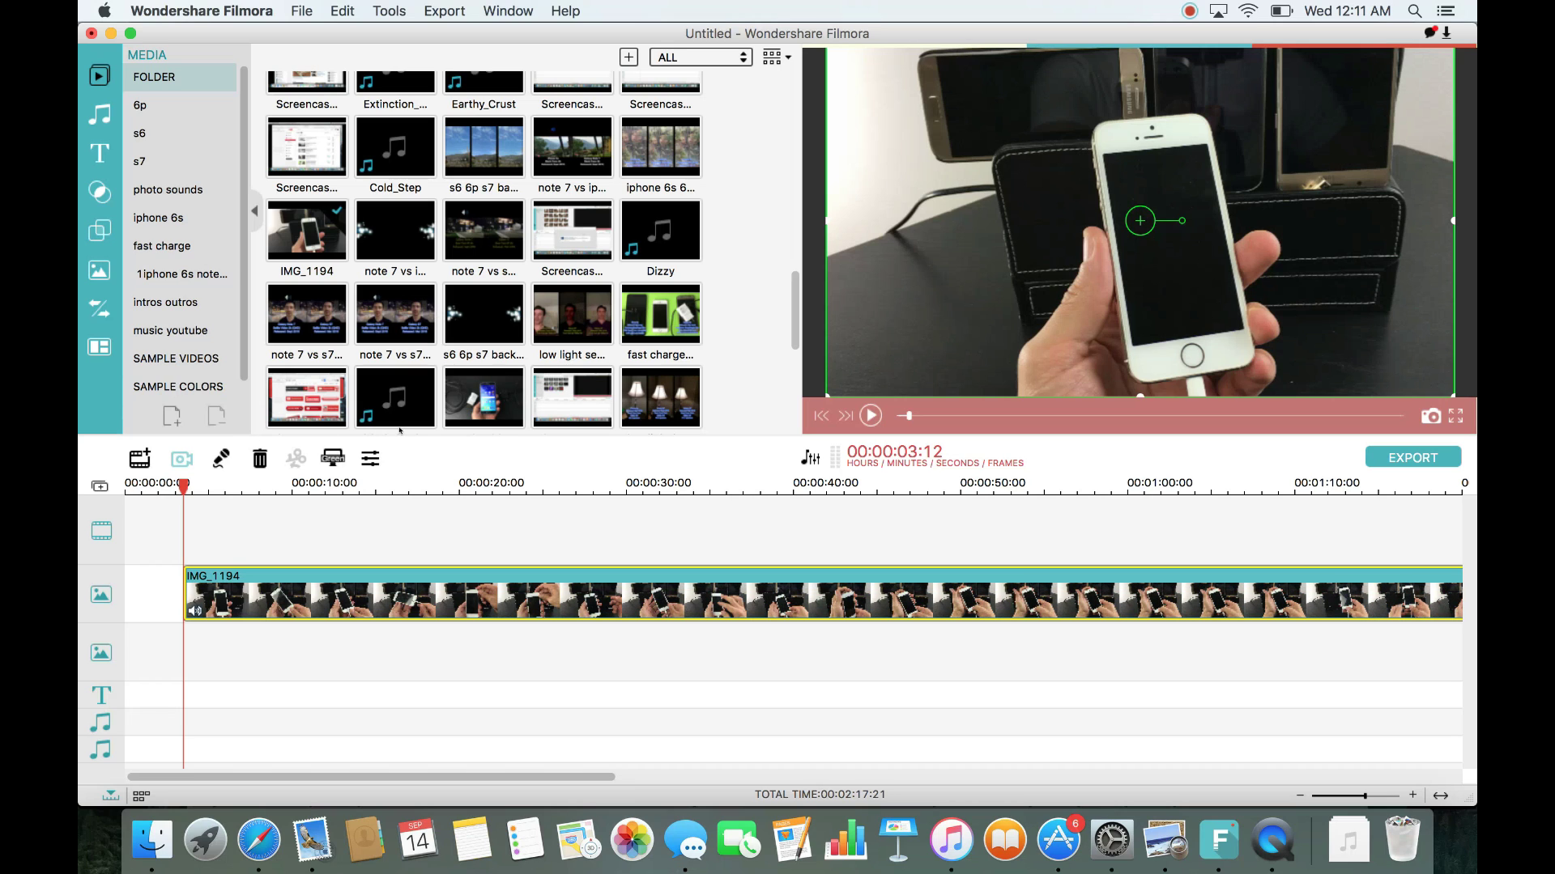
pyautogui.click(652, 323)
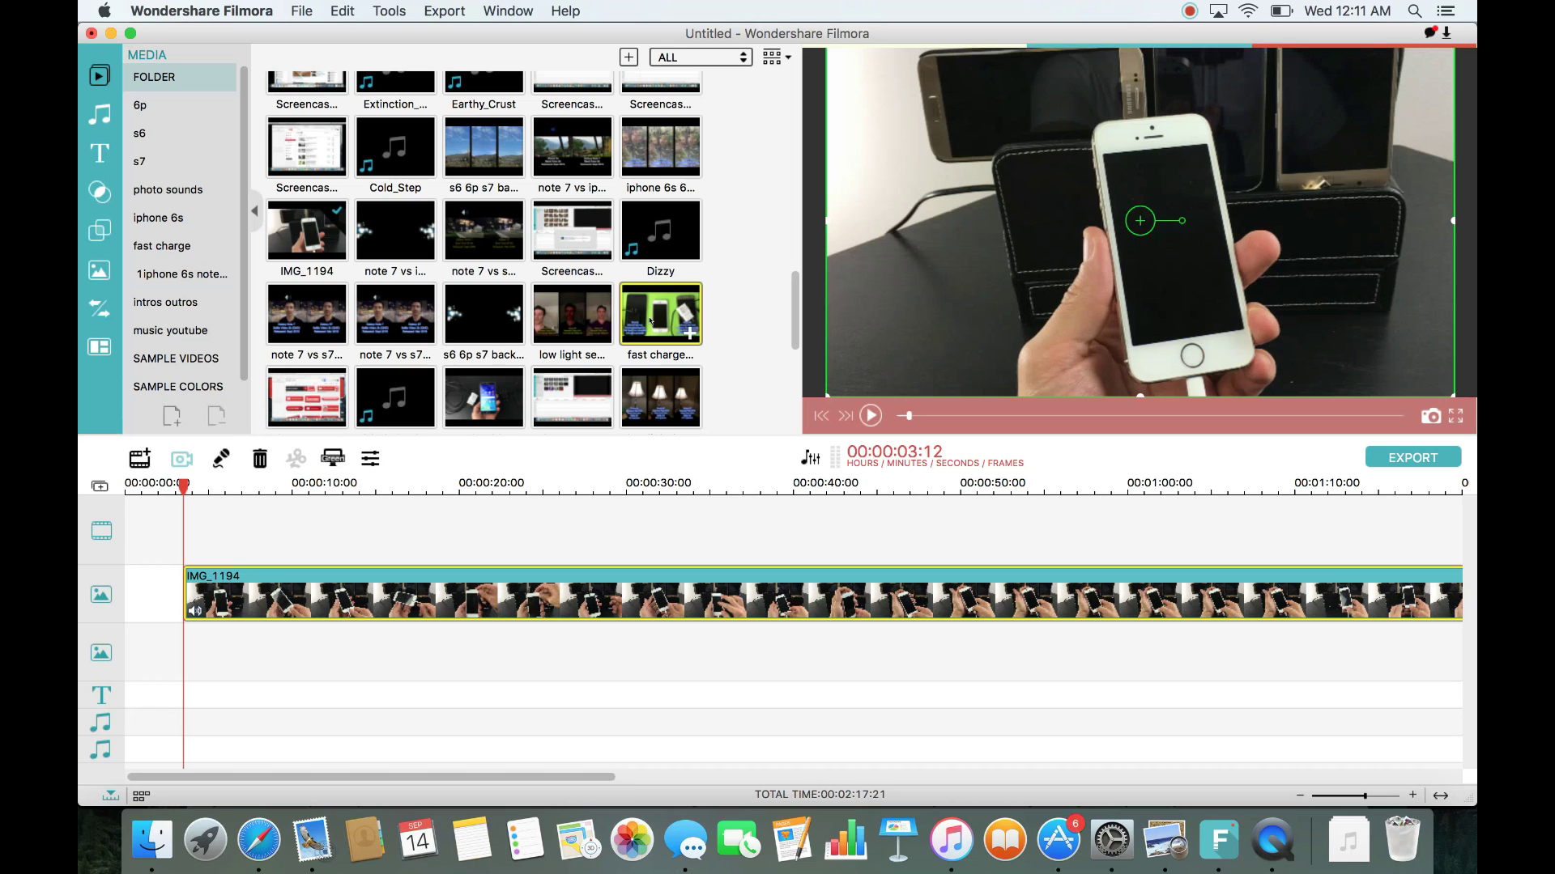
pyautogui.moveTo(652, 323); pyautogui.dragTo(216, 646)
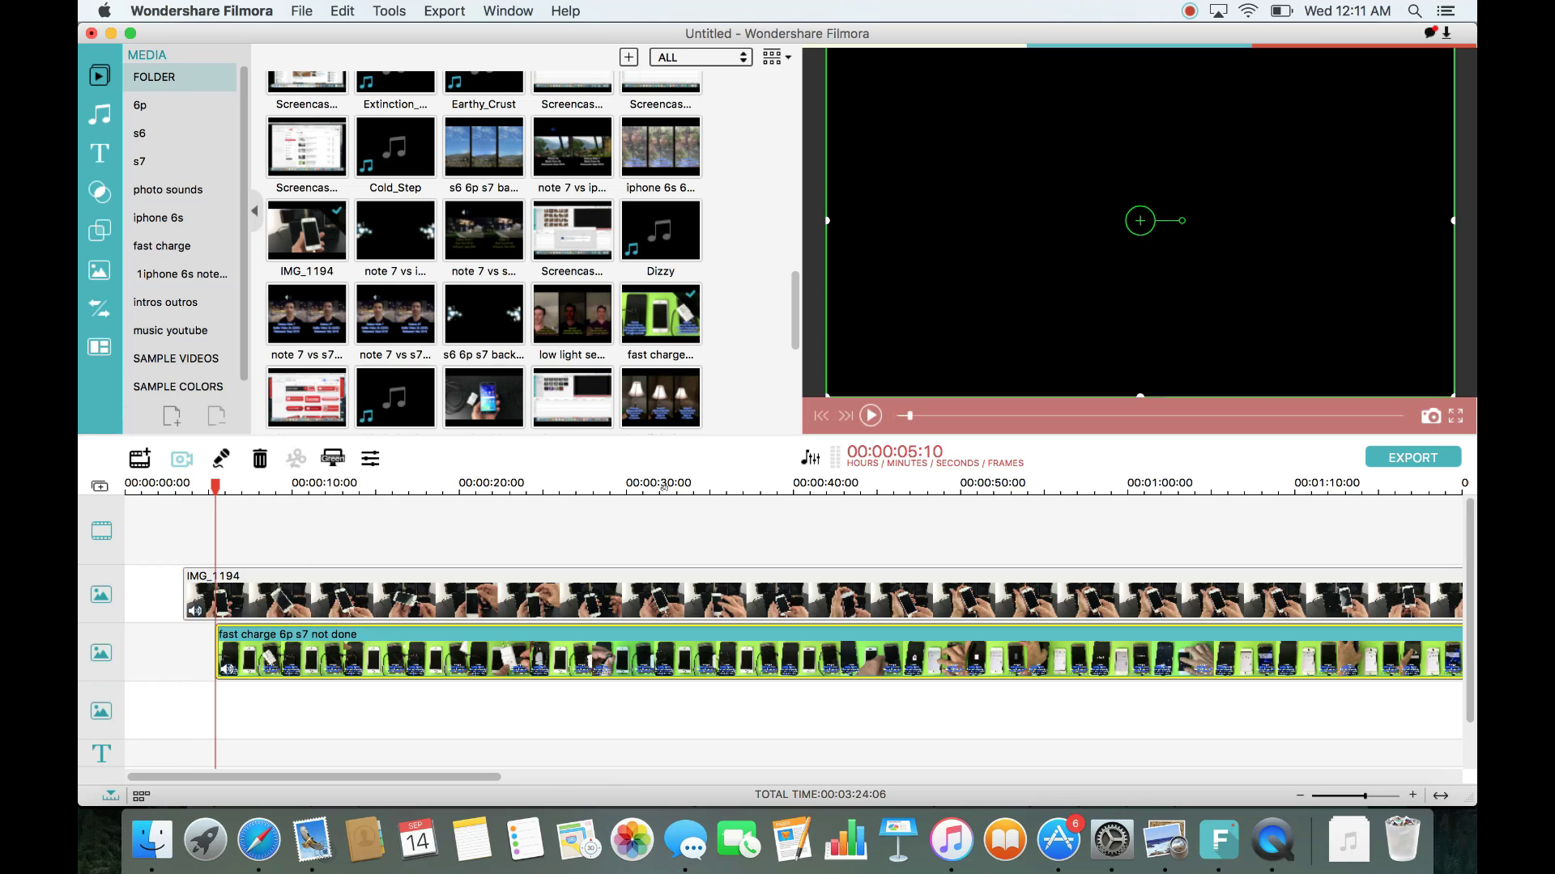
# - Shrink the IMG_1194 overlay to about a quarter of the frame and place it in the frame's upper-left corner
pyautogui.click(858, 599)
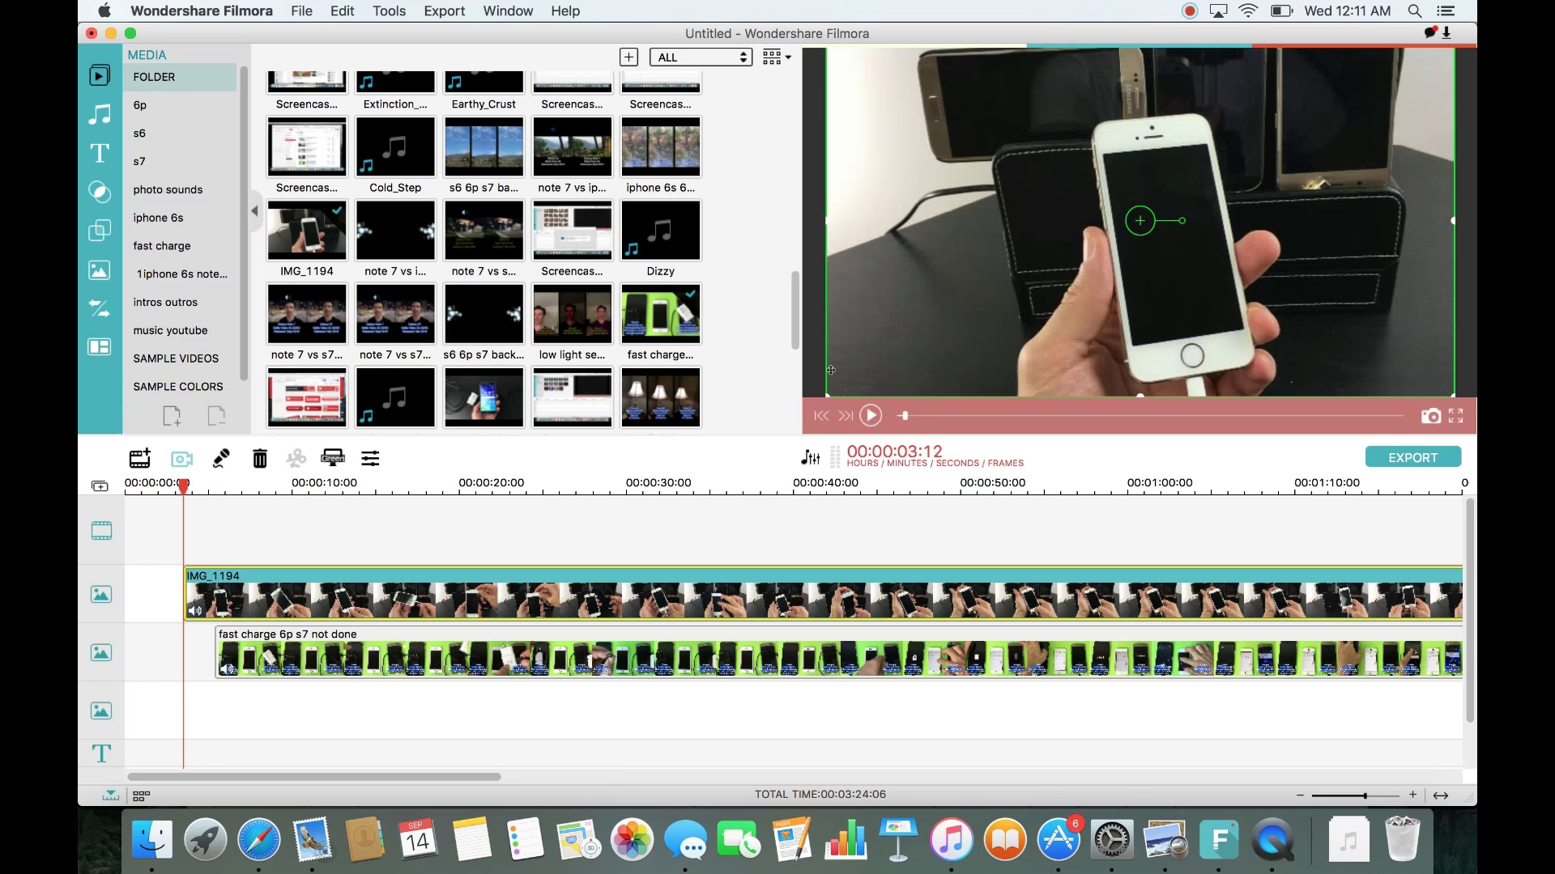
pyautogui.moveTo(826, 384); pyautogui.dragTo(1025, 285)
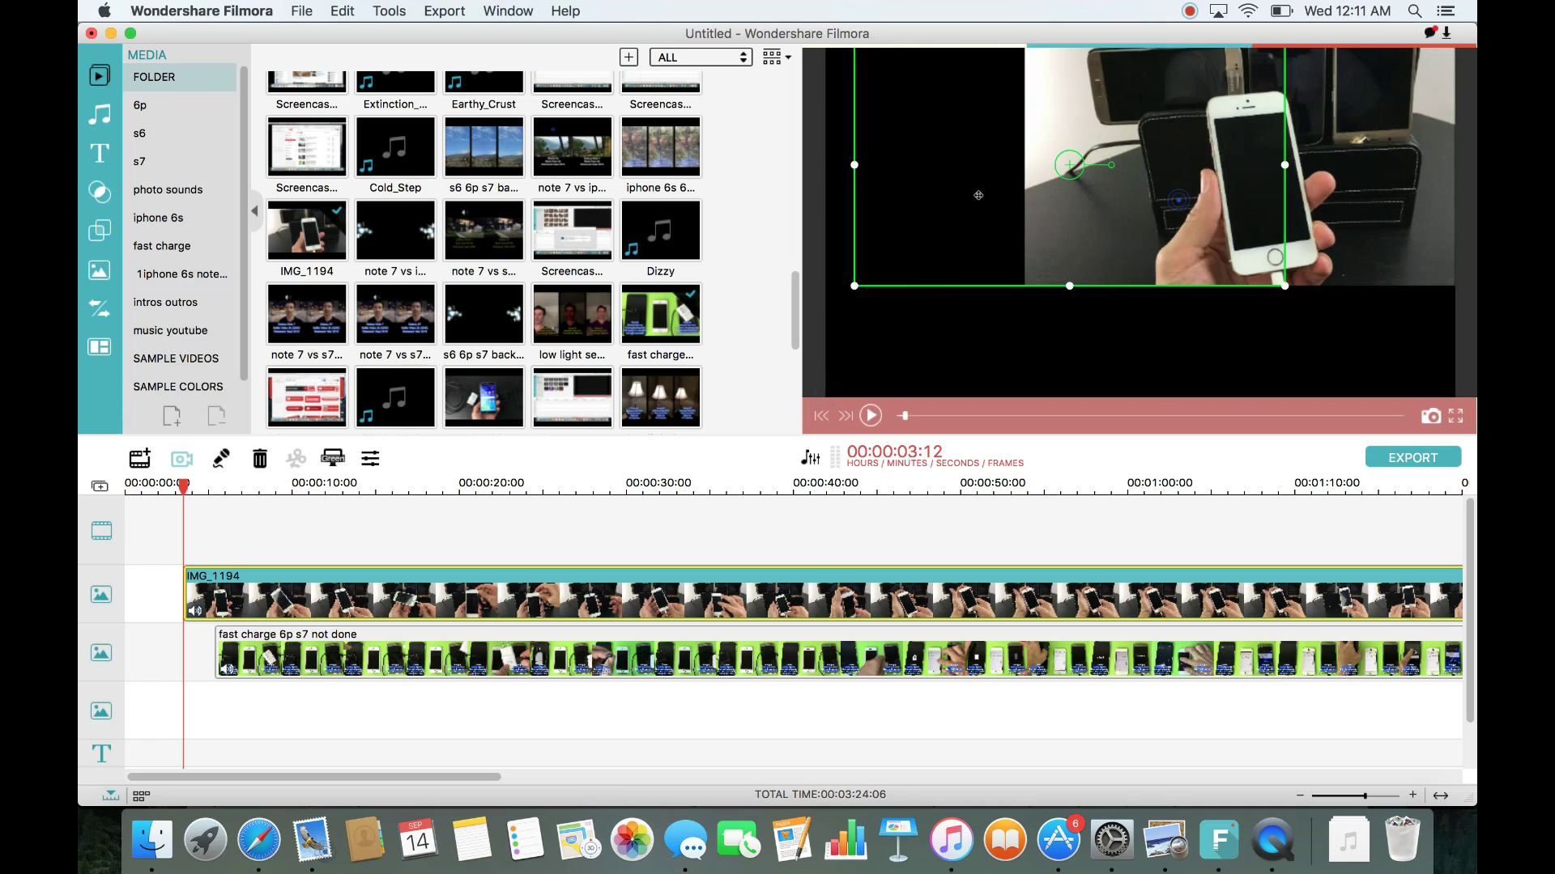
pyautogui.moveTo(1177, 201); pyautogui.dragTo(968, 201)
pyautogui.moveTo(1031, 285); pyautogui.dragTo(972, 219)
# - Shrink the "fast charge 6p s7 not done" overlay to about a quarter of the frame, filling the frame's upper-right corner
pyautogui.click(484, 640)
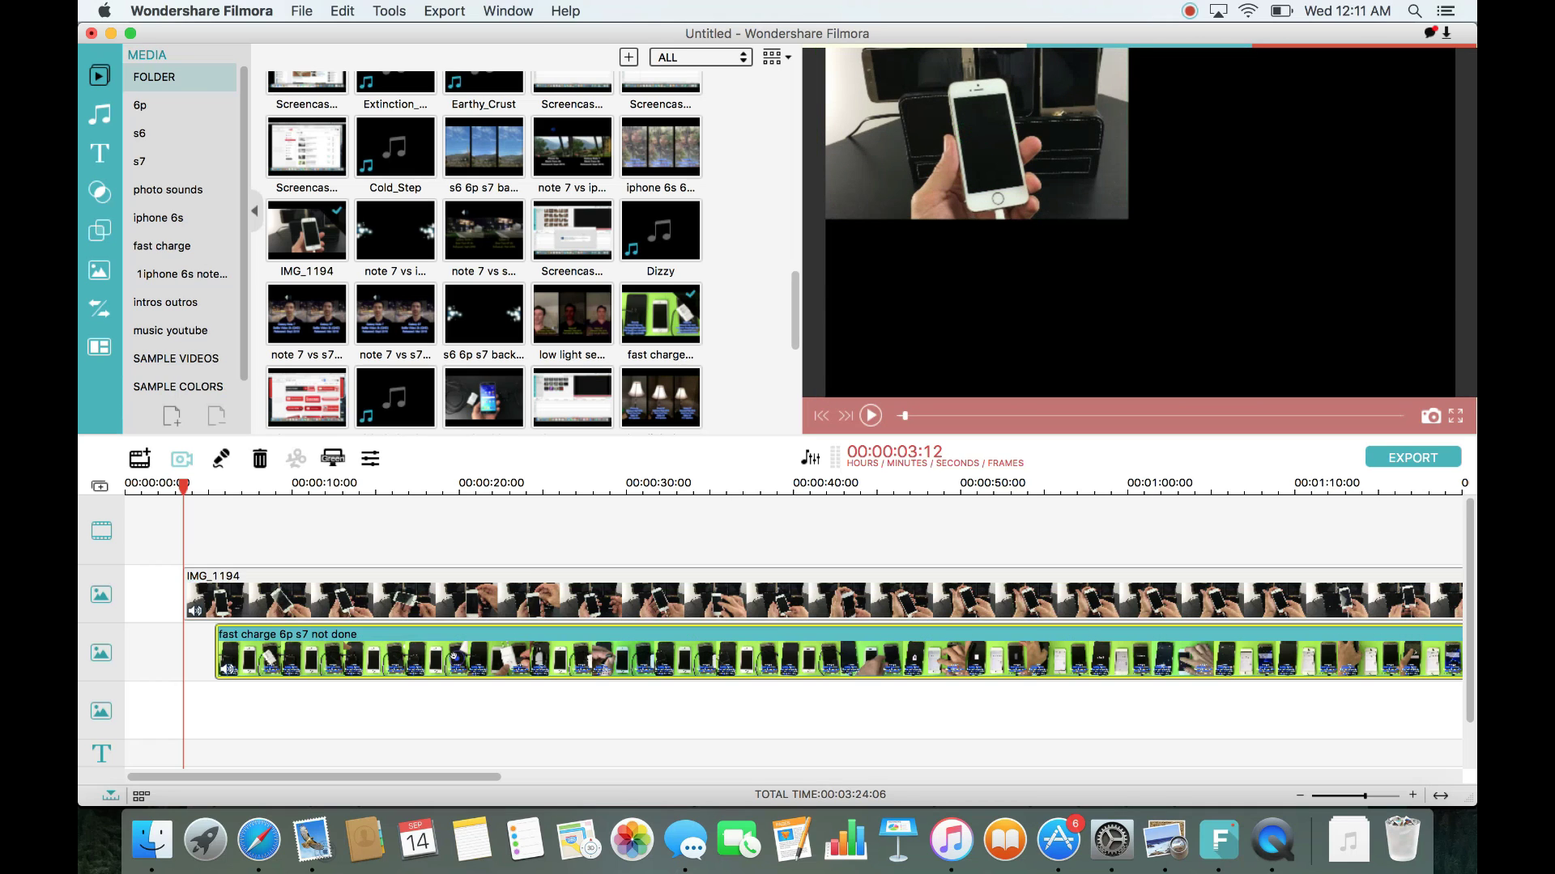
pyautogui.moveTo(838, 386); pyautogui.dragTo(1090, 251)
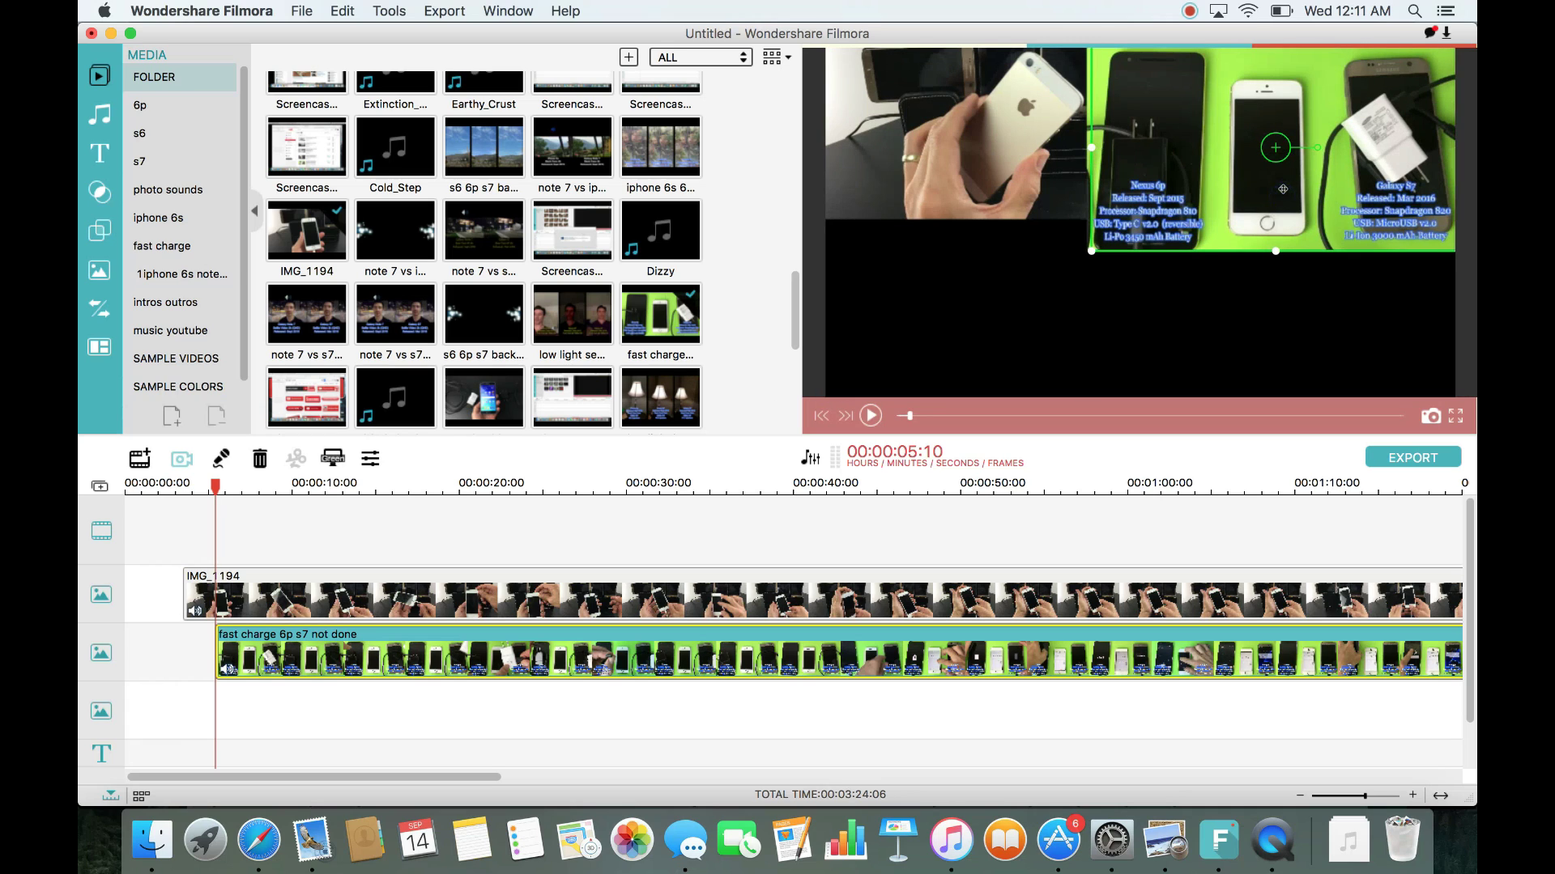
pyautogui.moveTo(1106, 242); pyautogui.dragTo(1142, 222)
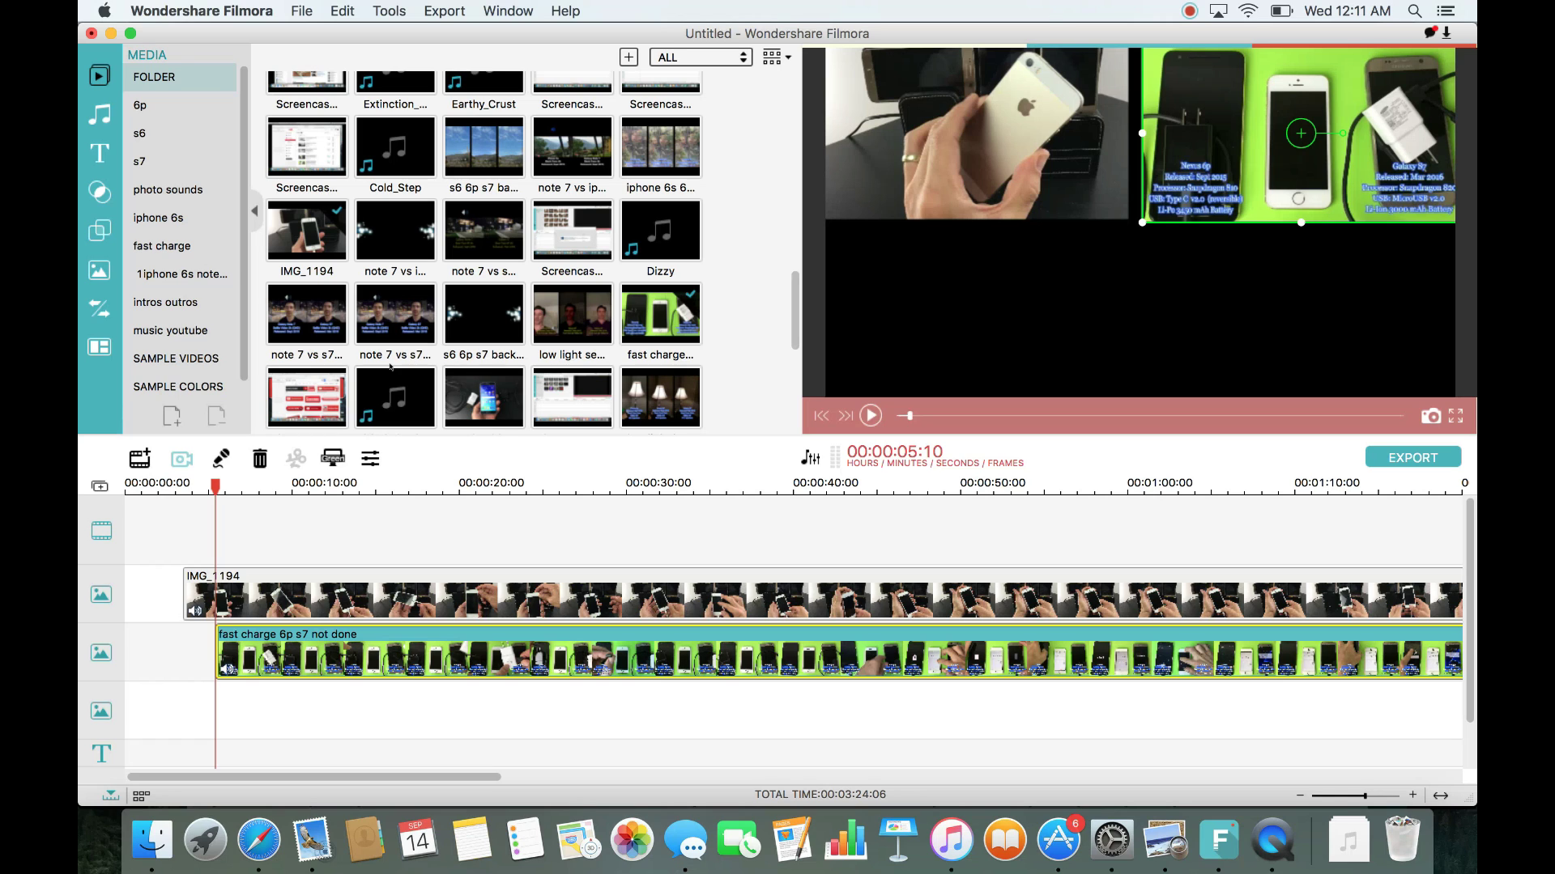
pyautogui.click(953, 103)
pyautogui.click(1320, 154)
pyautogui.click(1235, 178)
pyautogui.click(1235, 178)
pyautogui.click(1064, 57)
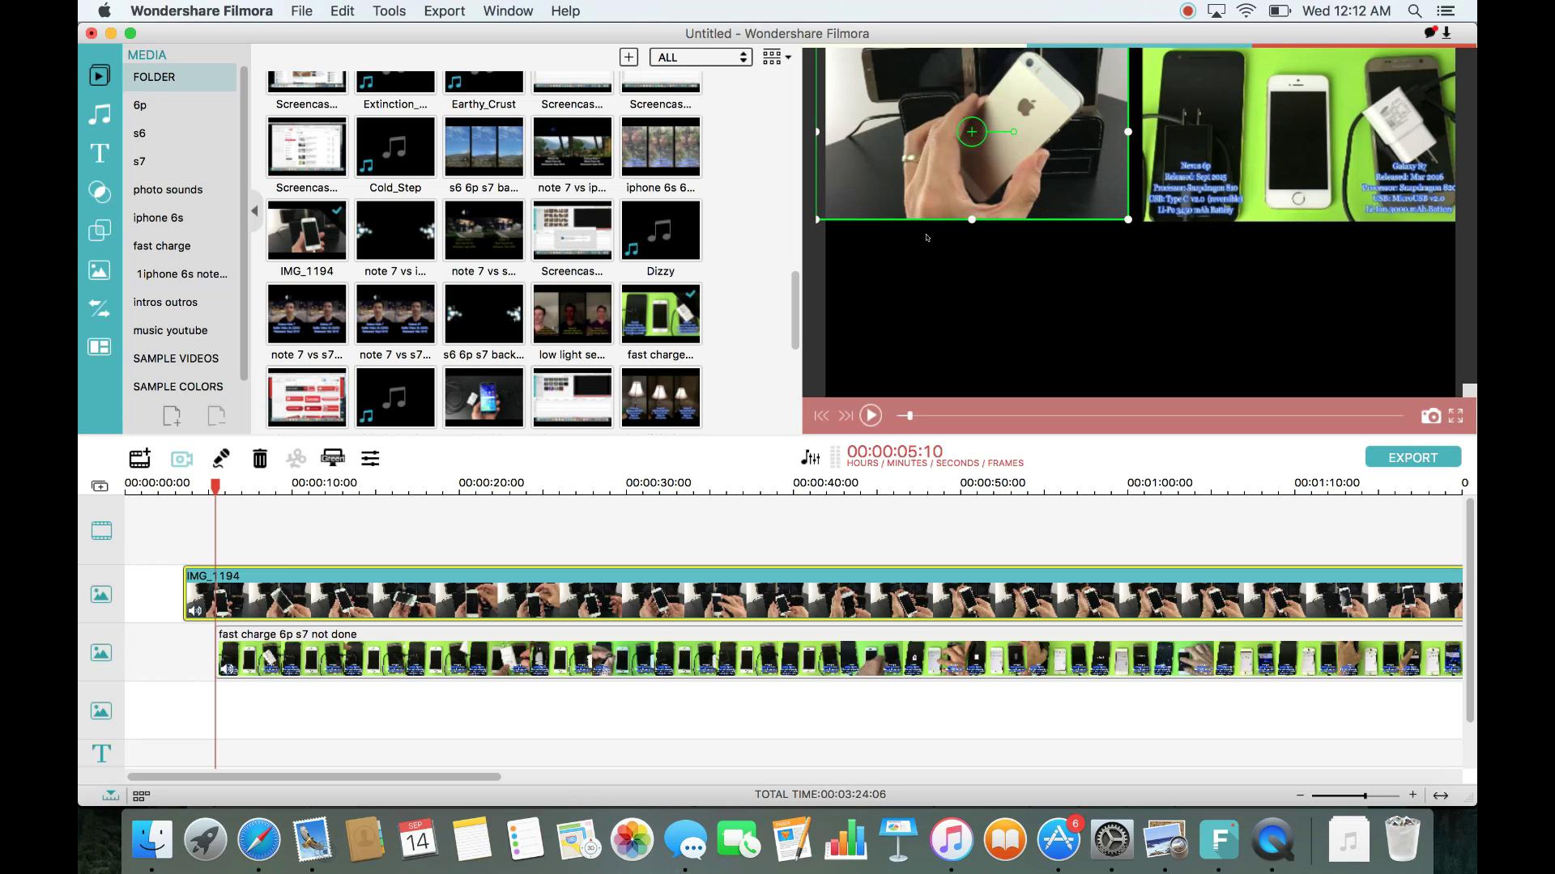
pyautogui.click(1057, 166)
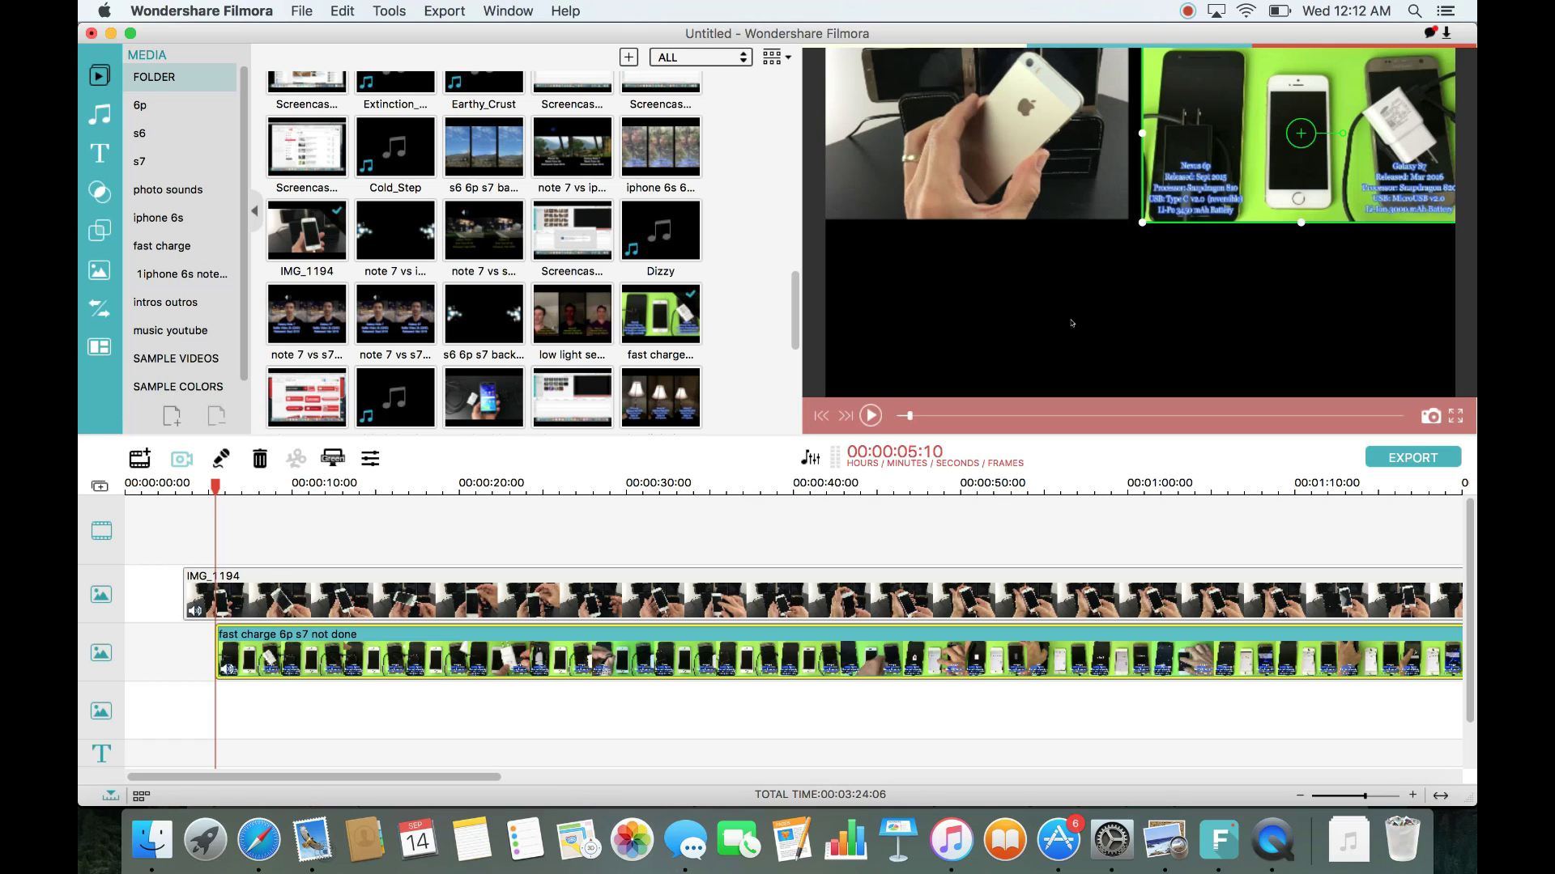
# - Preview the "low light back no photos errors-1" lamp clip and add it to the third overlay track at about 12 seconds
pyautogui.click(661, 393)
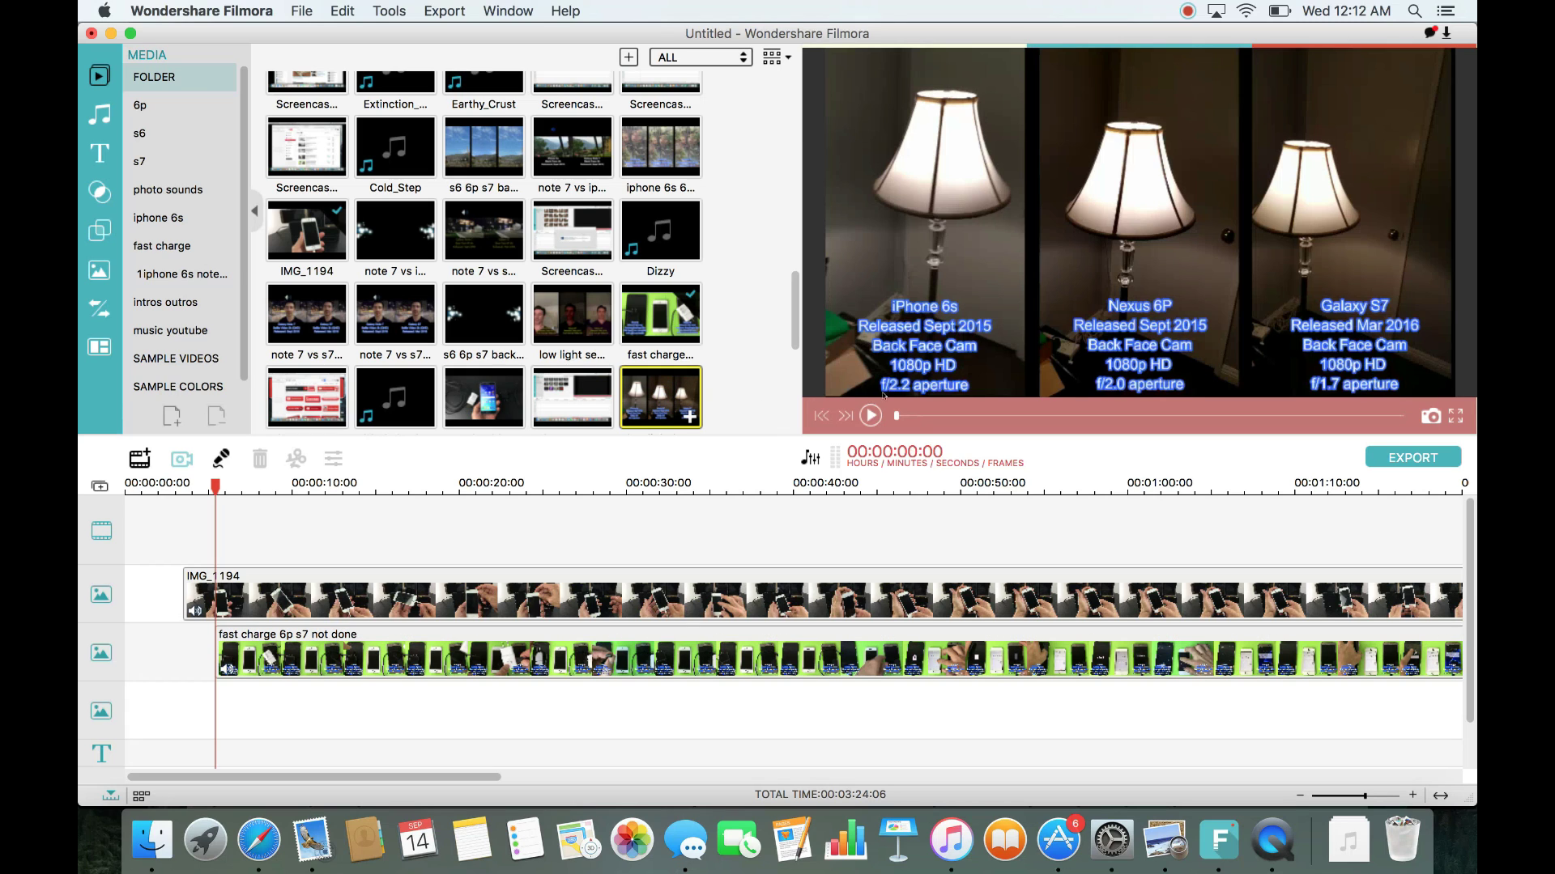
pyautogui.click(870, 417)
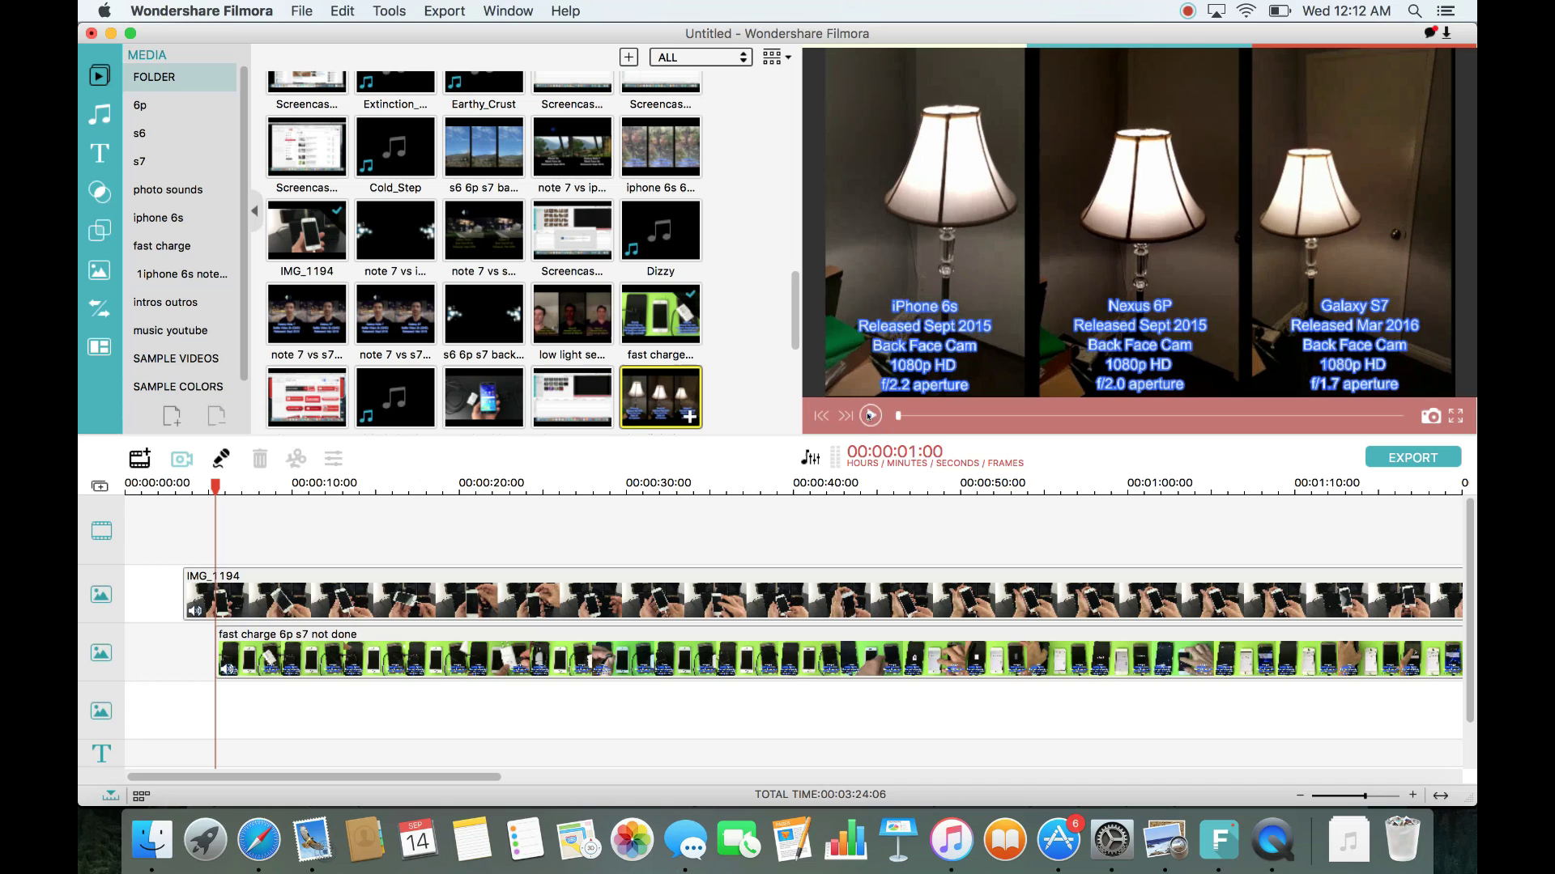
pyautogui.moveTo(641, 384); pyautogui.dragTo(334, 704)
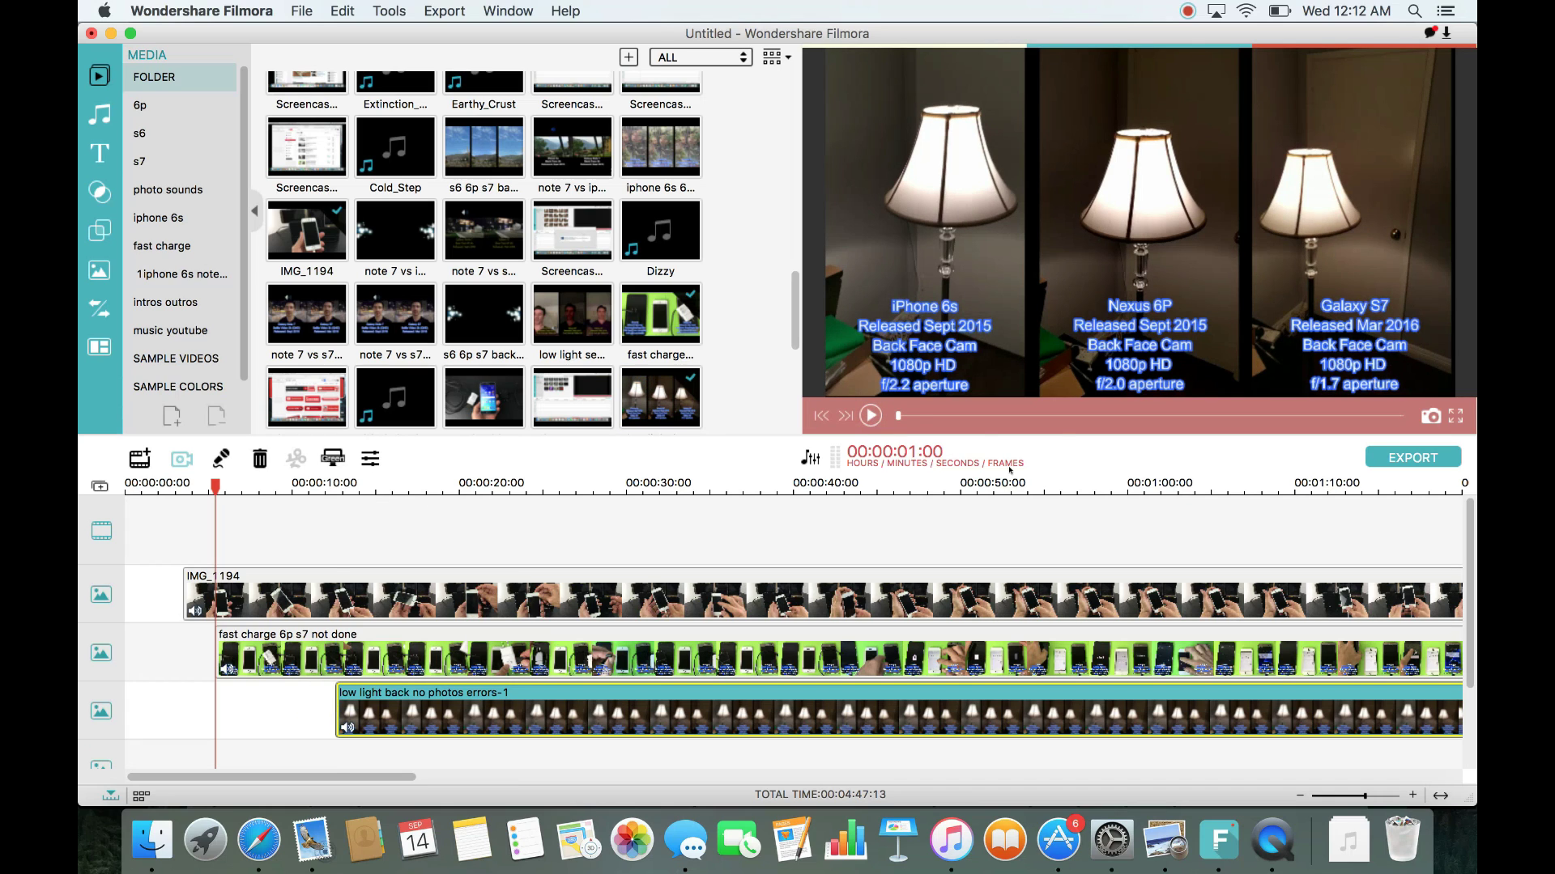
# - Shrink the lamp clip overlay to about a quarter of the frame and place it in the frame's lower-left area
pyautogui.click(796, 718)
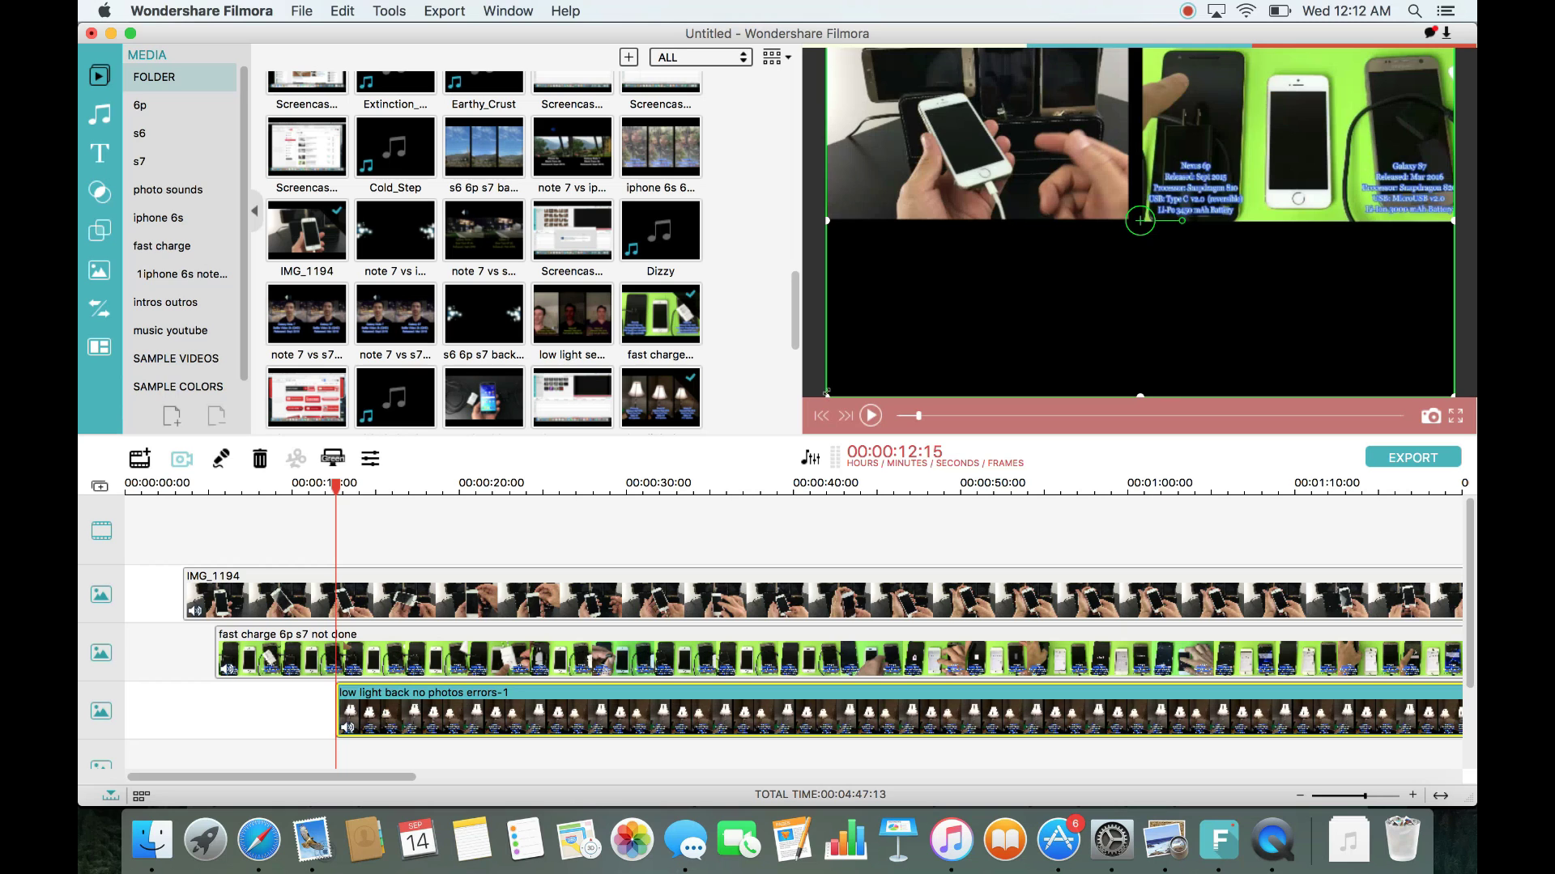
pyautogui.moveTo(823, 392); pyautogui.dragTo(1142, 220)
pyautogui.moveTo(1258, 188); pyautogui.dragTo(957, 365)
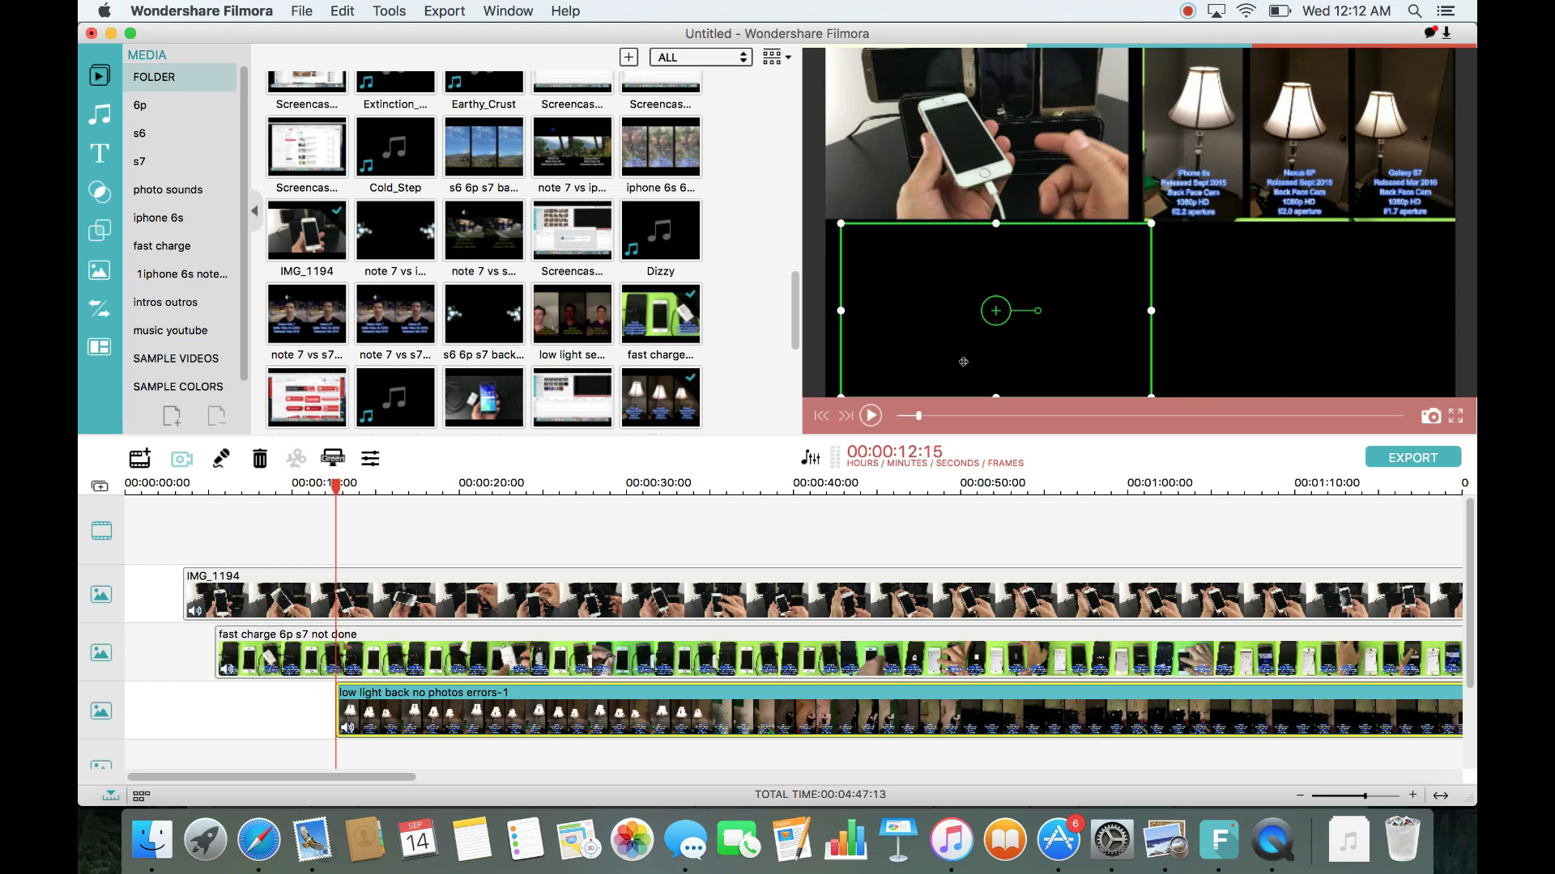
# - Play the three-clip split-screen layout from about 28 seconds for a few seconds
pyautogui.moveTo(332, 484); pyautogui.dragTo(599, 484)
pyautogui.click(870, 416)
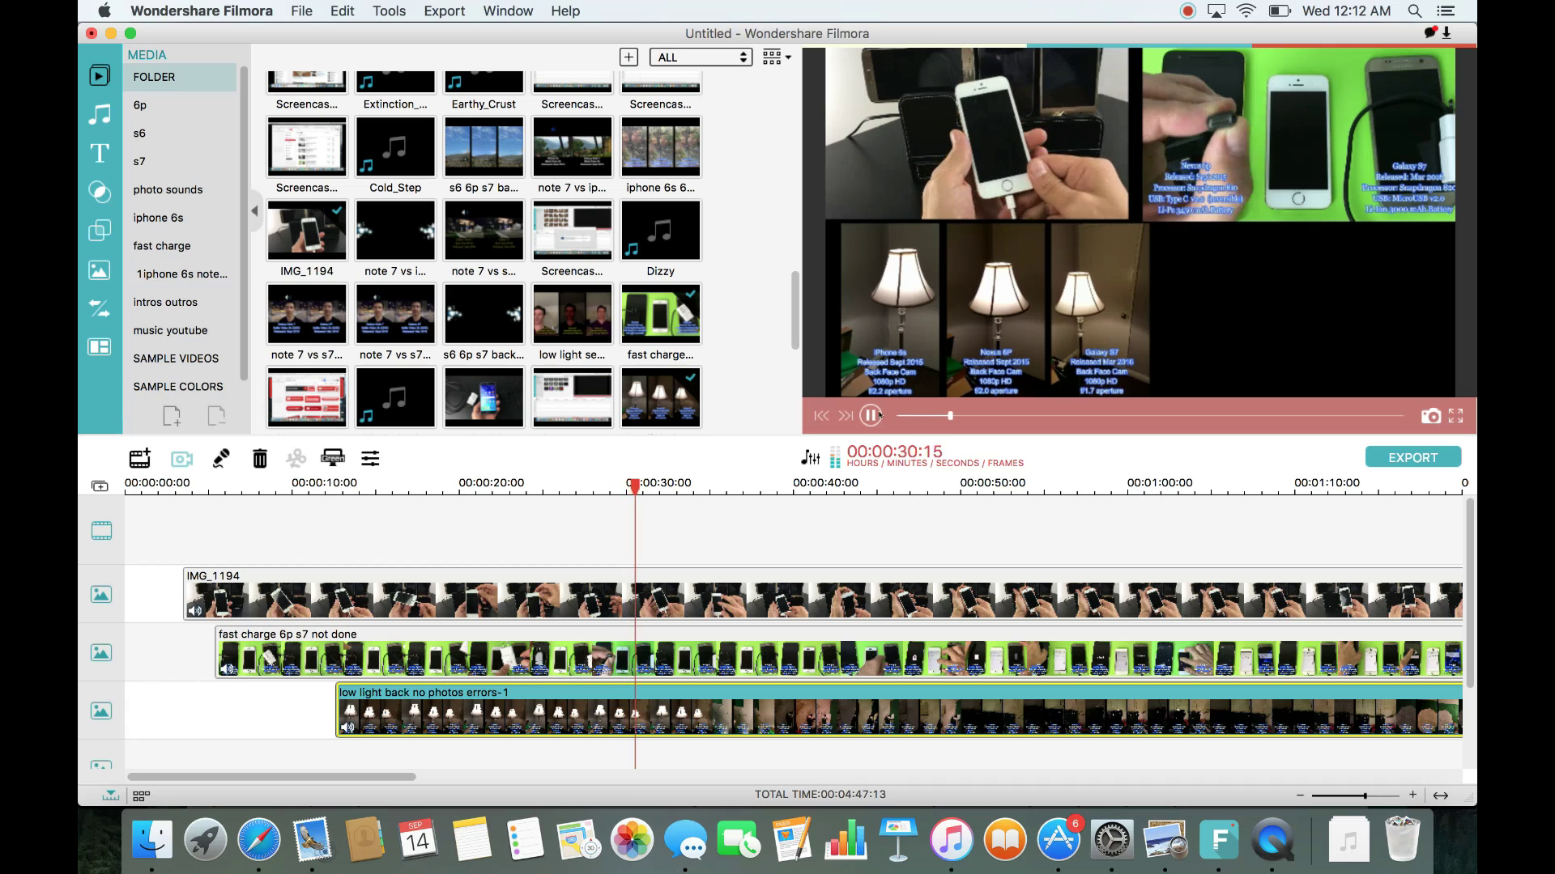
pyautogui.click(870, 416)
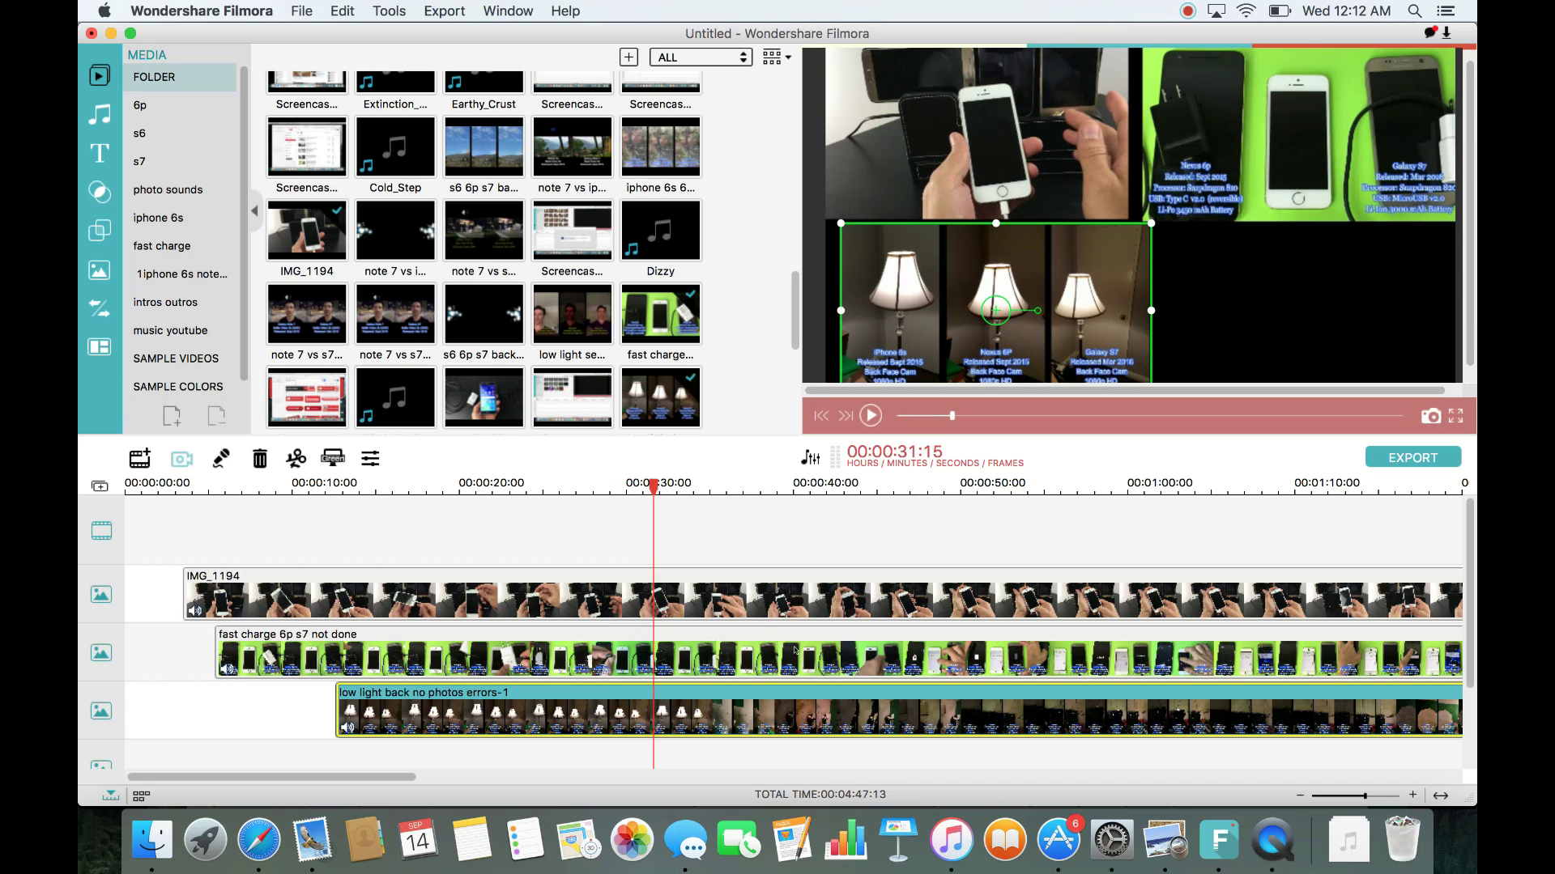
# - Silence the IMG_1194 overlay by lowering its volume to the minimum in its audio settings
pyautogui.rightClick(742, 581)
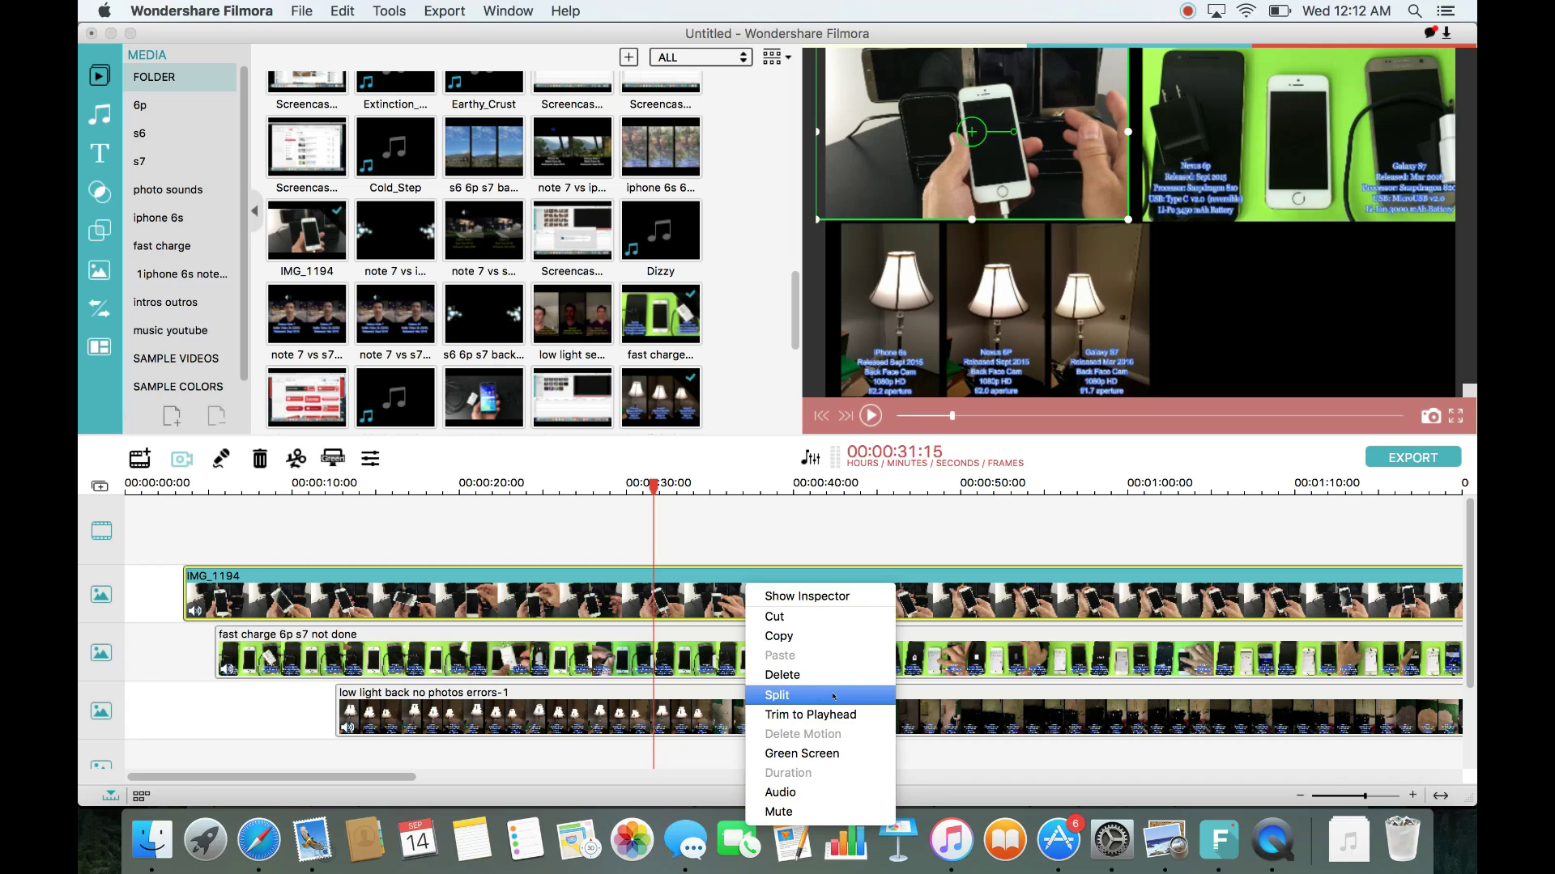
pyautogui.click(797, 789)
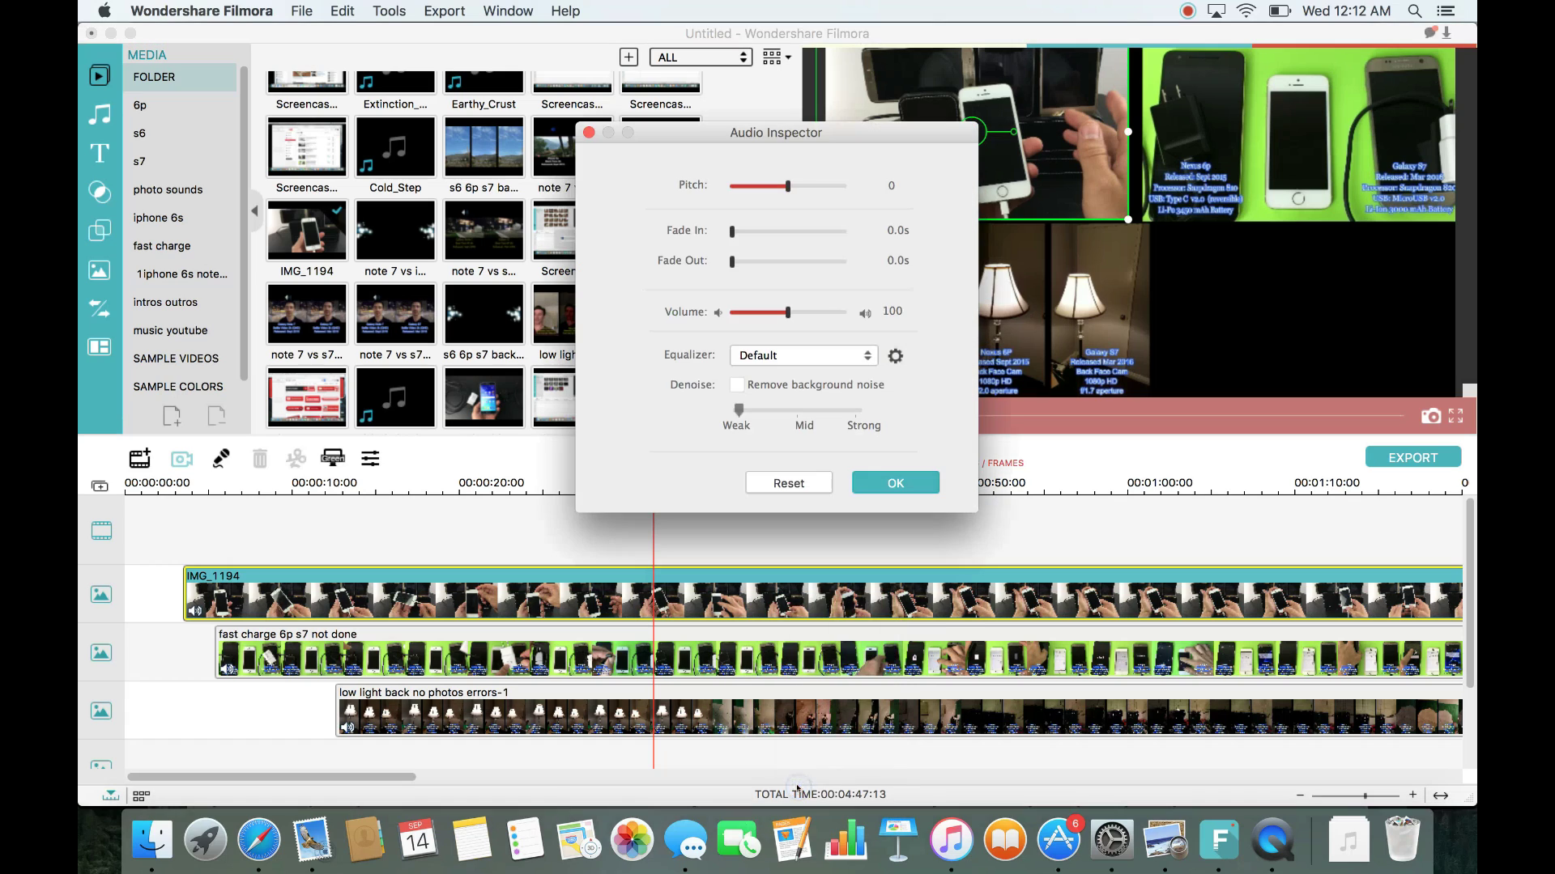
pyautogui.moveTo(787, 313); pyautogui.dragTo(708, 315)
pyautogui.click(890, 483)
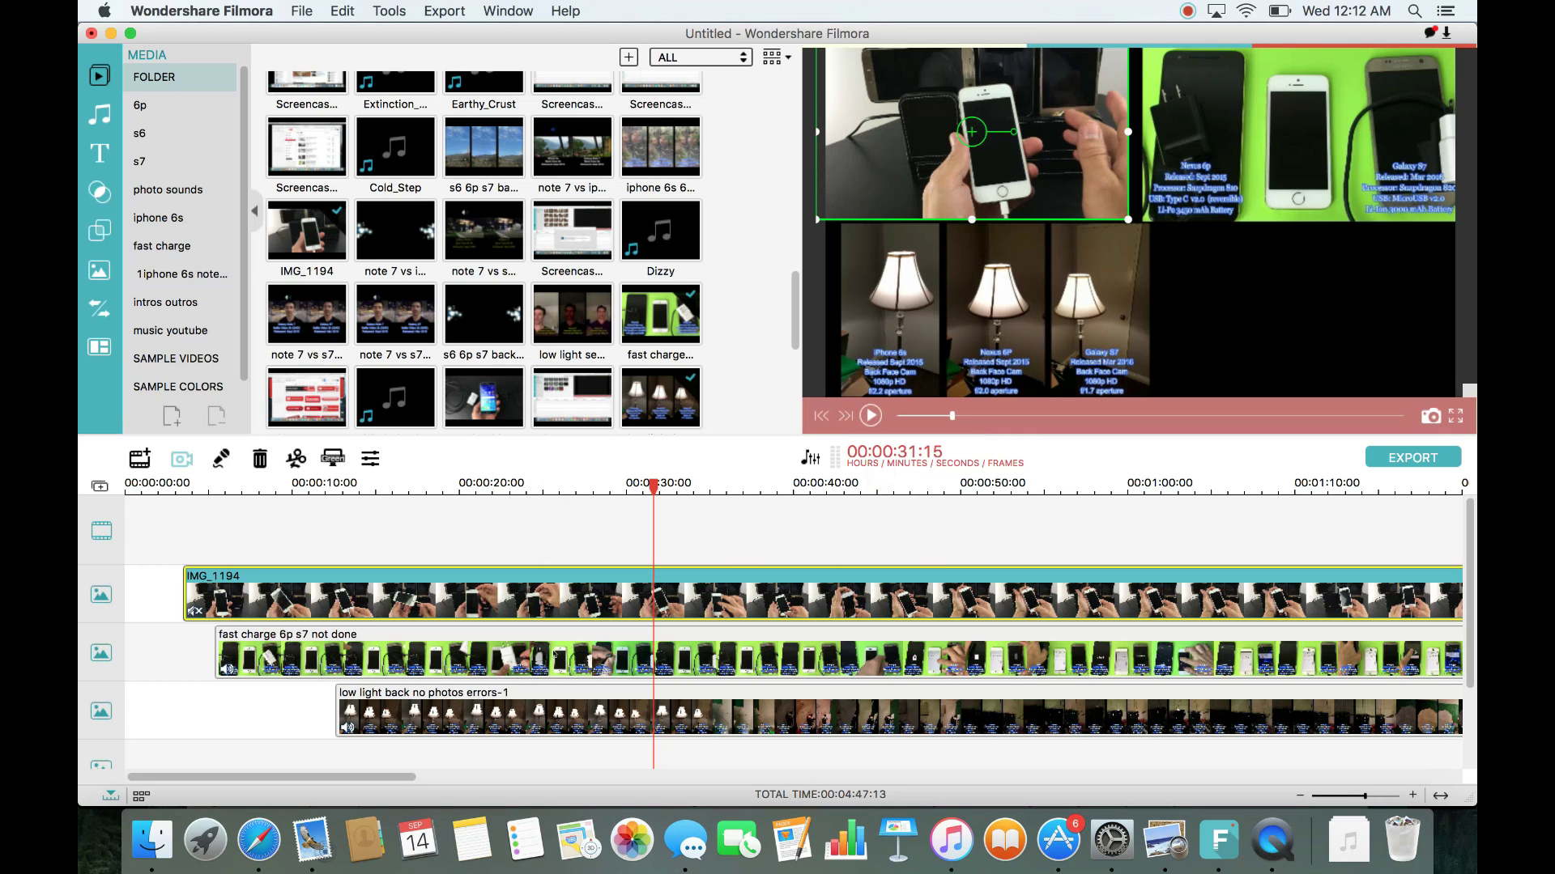
# - Delete all three overlay clips from the timeline
pyautogui.click(557, 654)
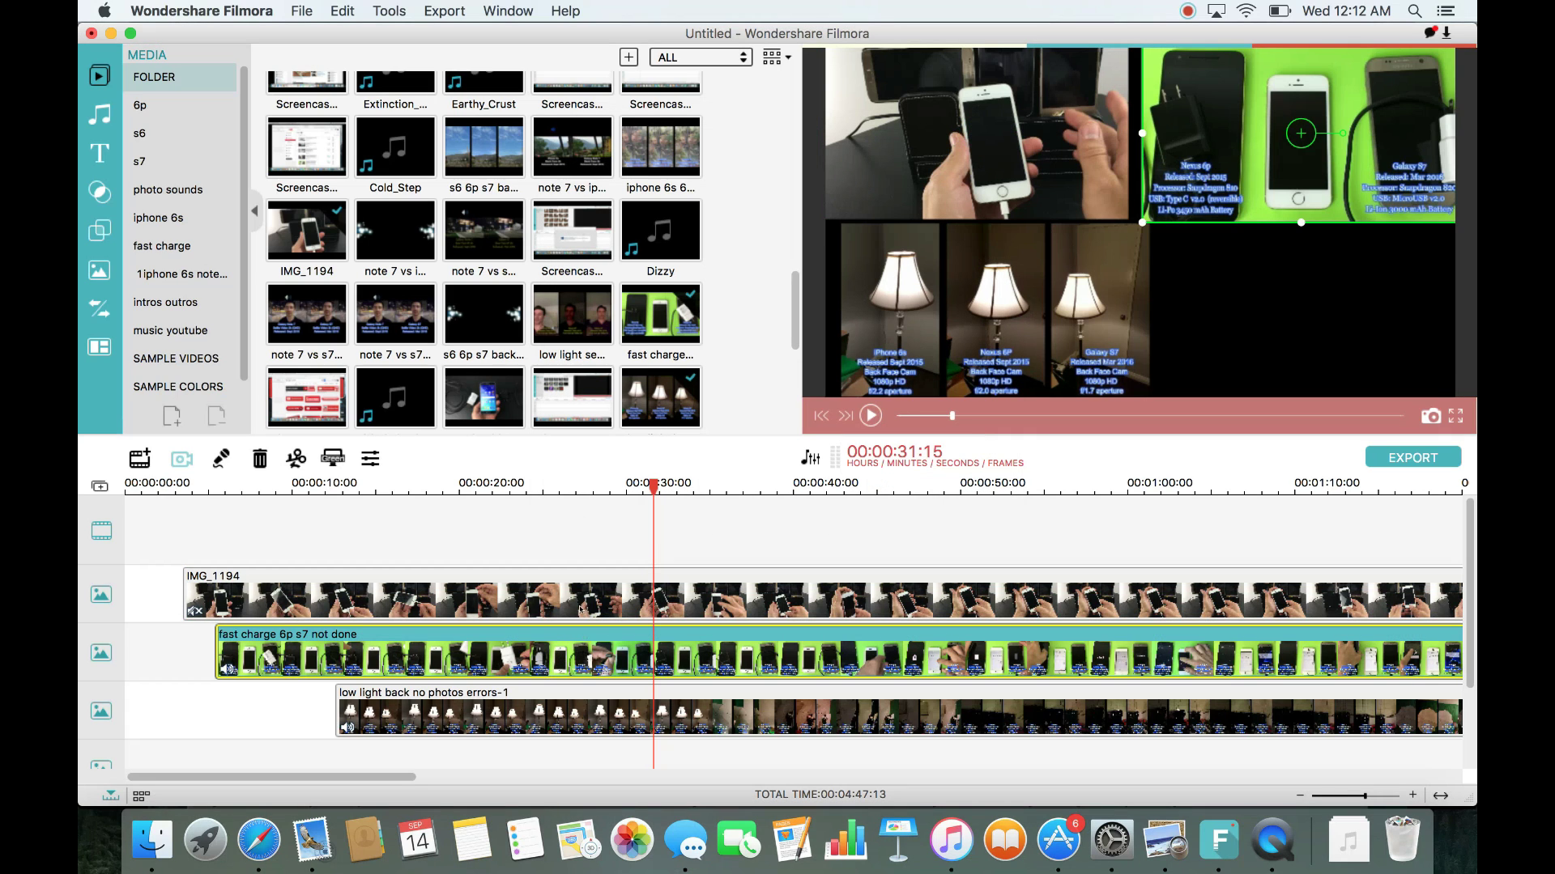
pyautogui.keyDown('super'); pyautogui.click(568, 696); pyautogui.keyUp('super')
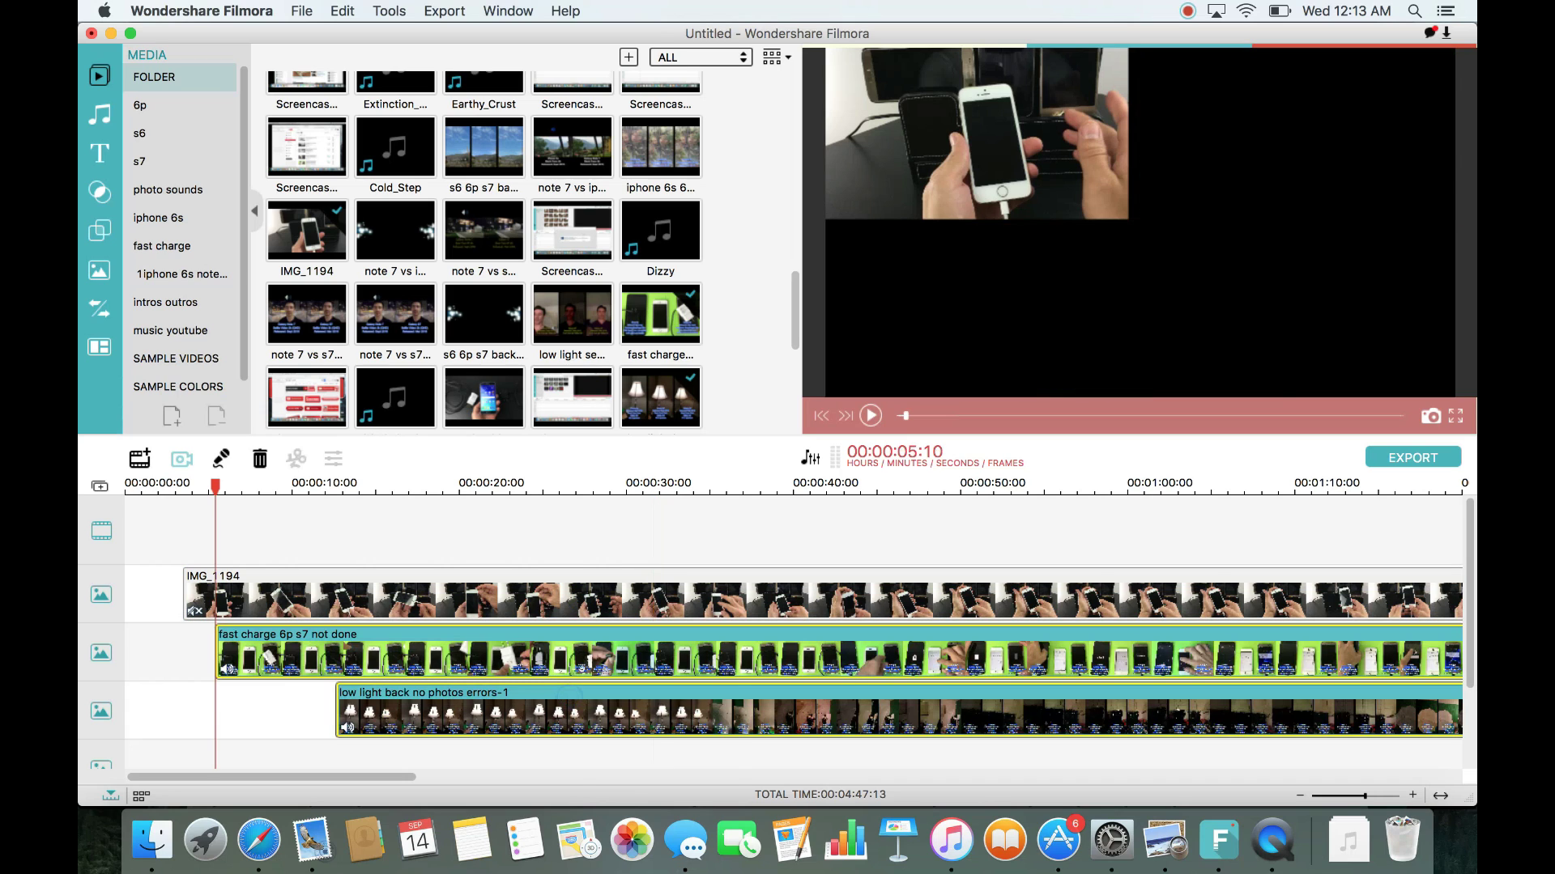
pyautogui.rightClick(586, 660)
pyautogui.click(612, 730)
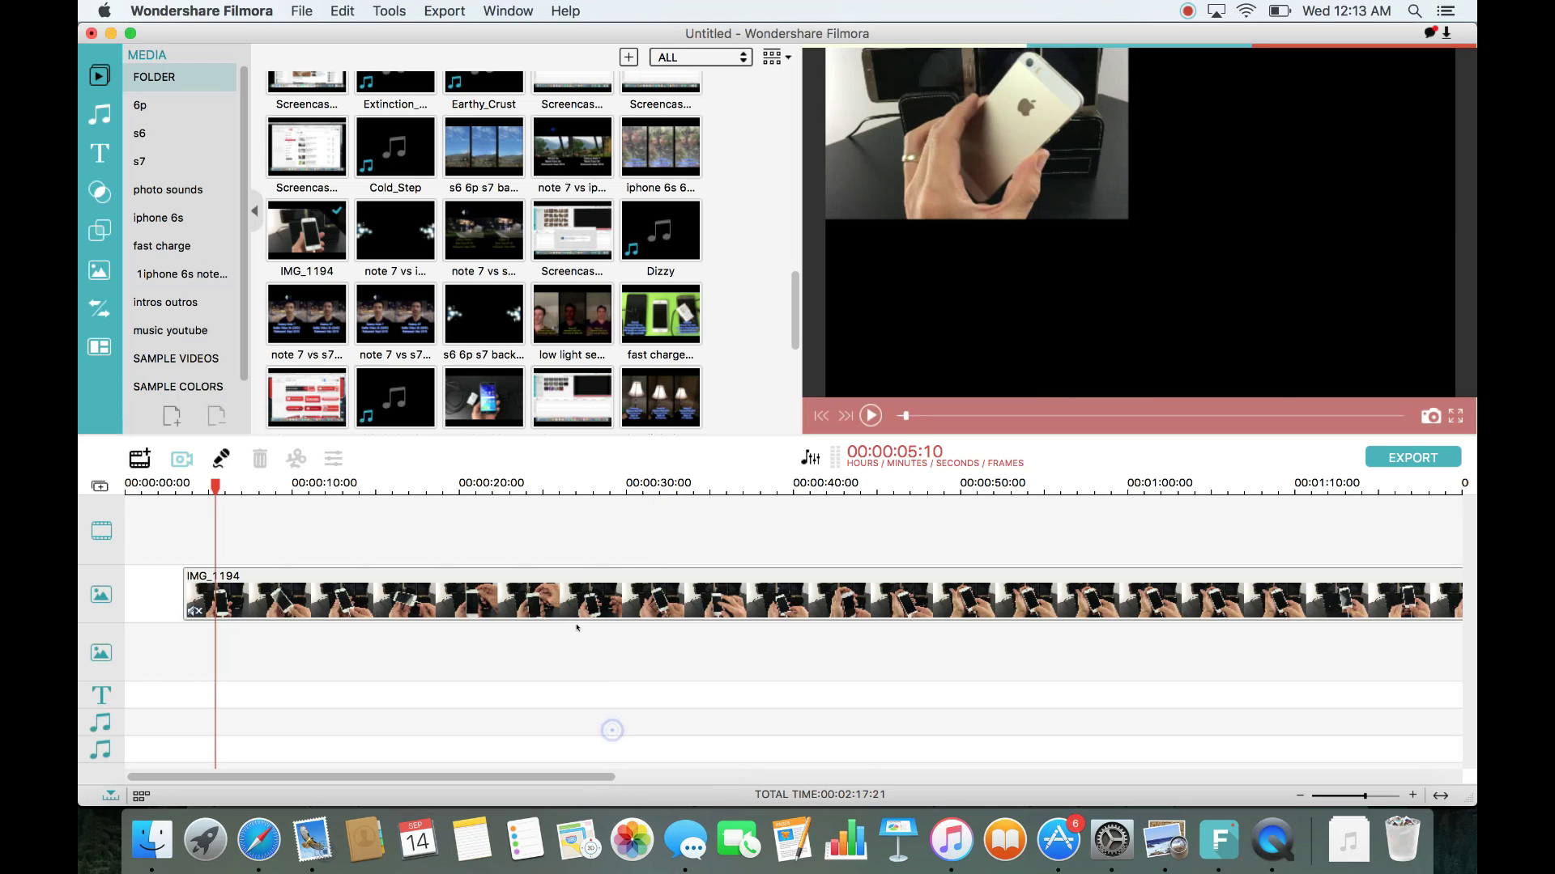
pyautogui.click(580, 603)
pyautogui.rightClick(582, 605)
pyautogui.click(666, 697)
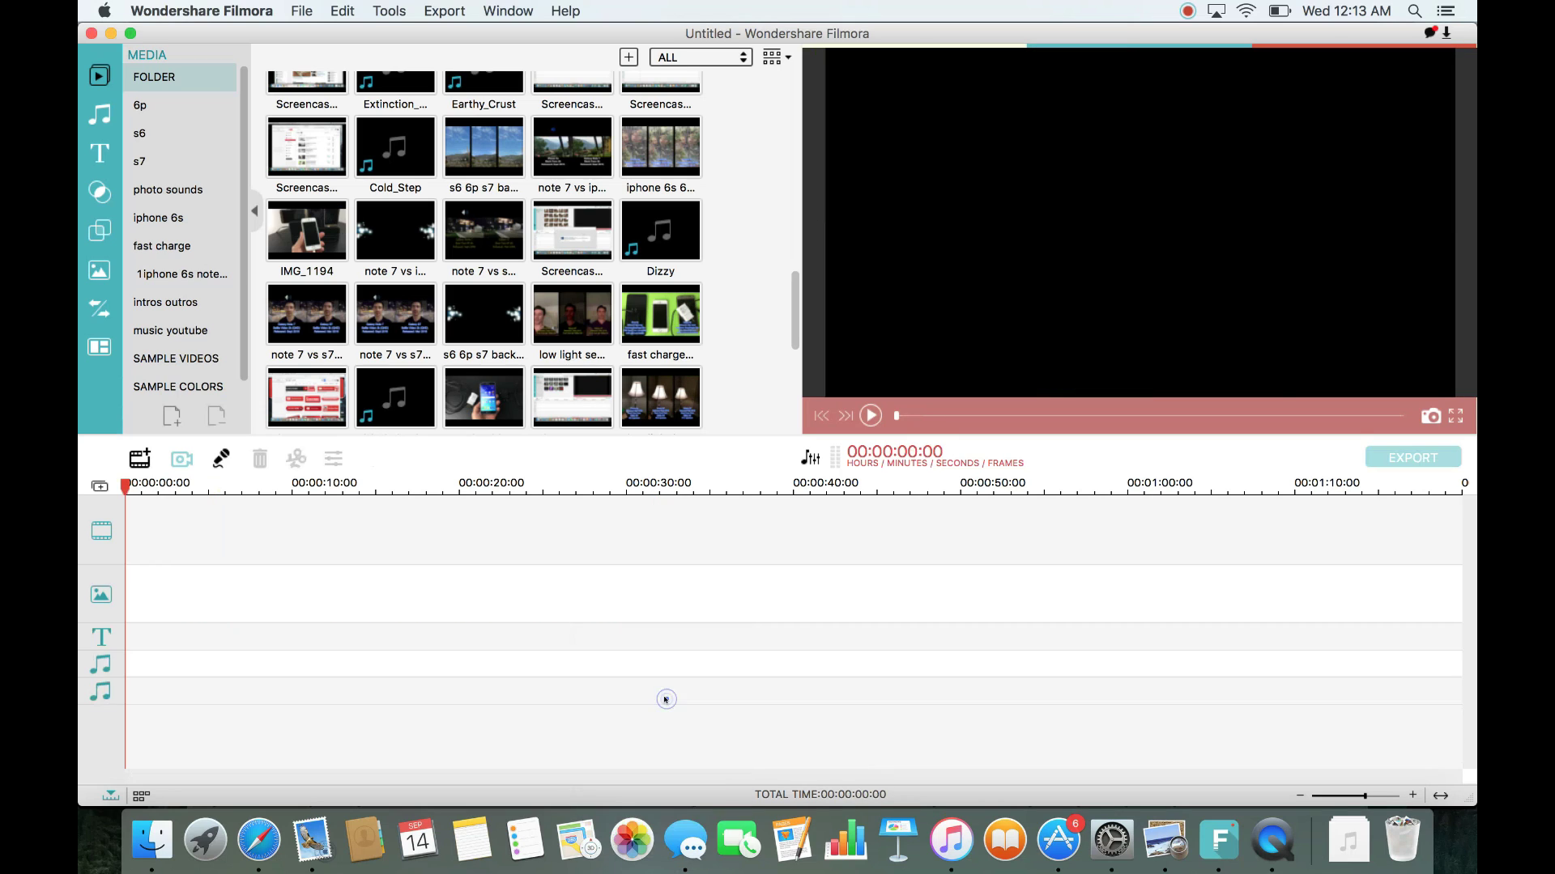
# - Place IMG_1194 at the start of the main video track and trim its end to 00:01:36:24
pyautogui.click(664, 334)
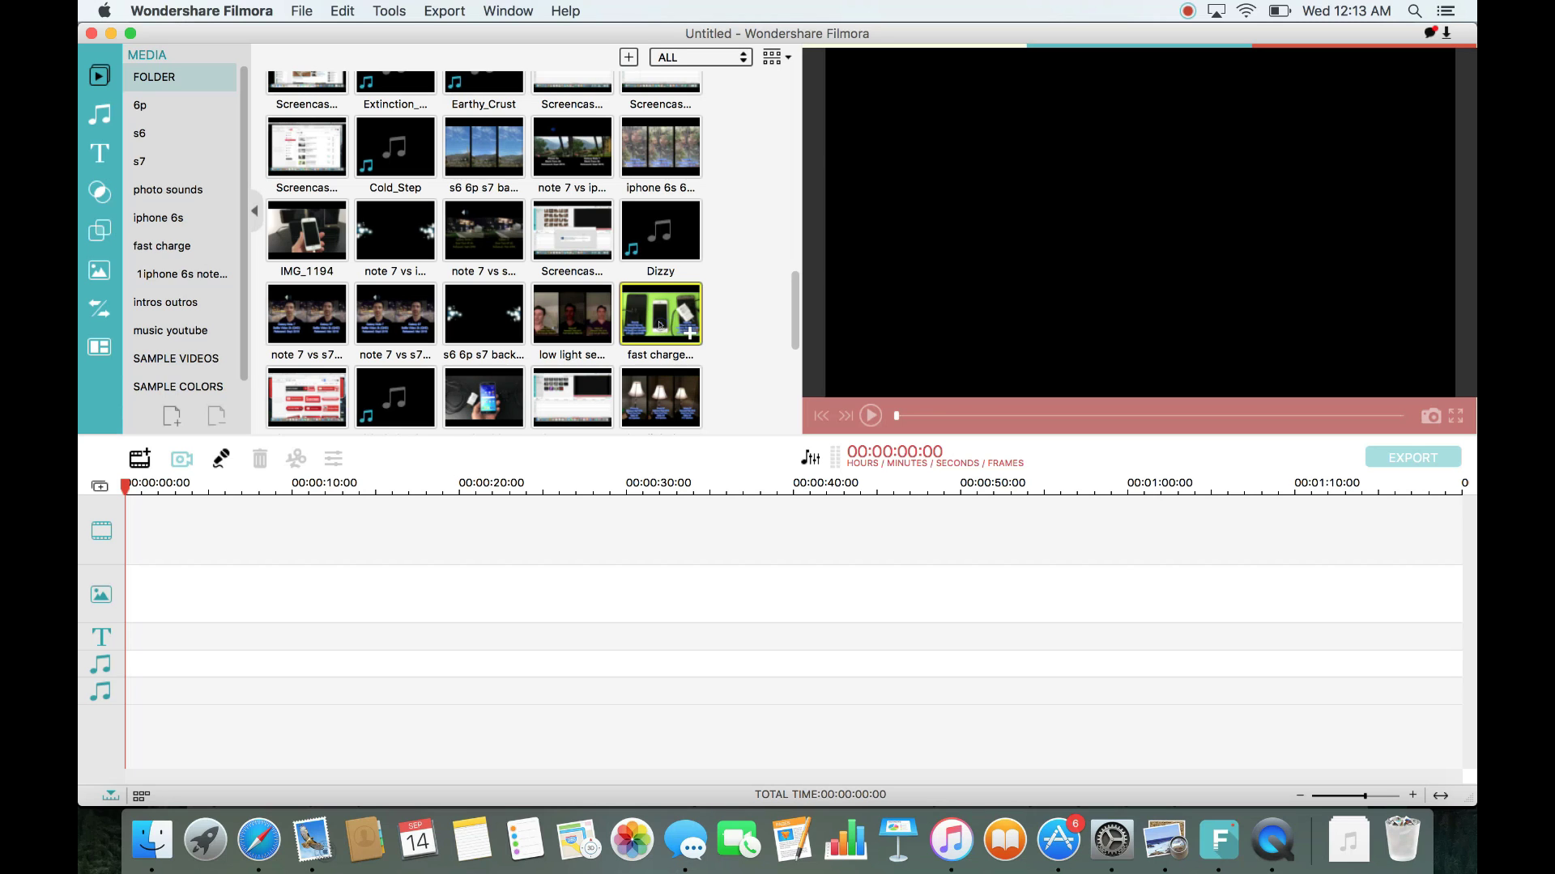
pyautogui.moveTo(336, 252); pyautogui.dragTo(201, 532)
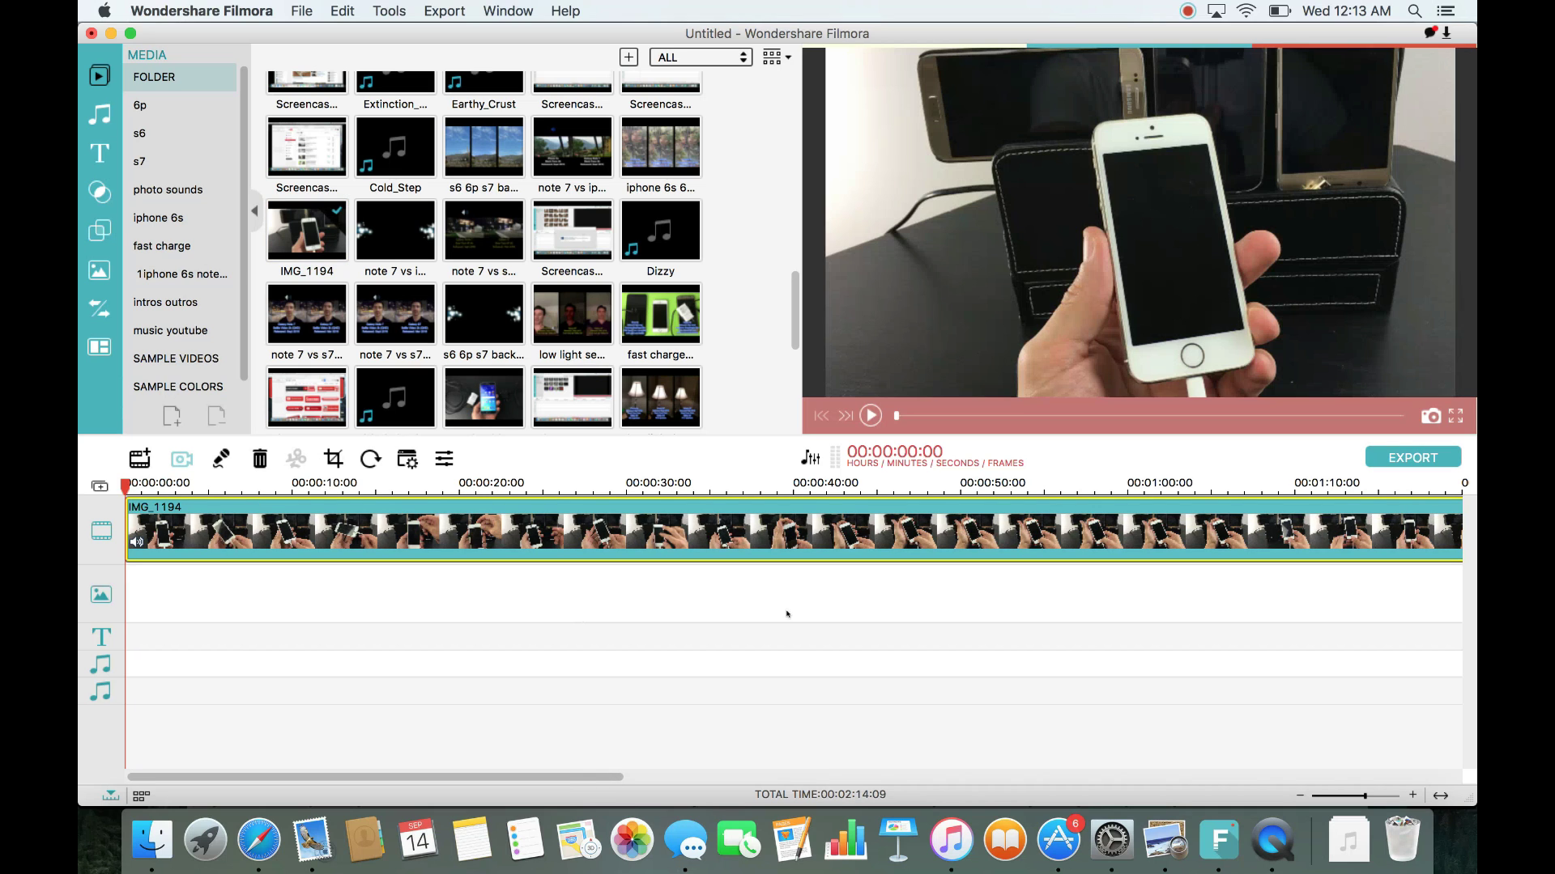
pyautogui.moveTo(569, 780); pyautogui.dragTo(954, 780)
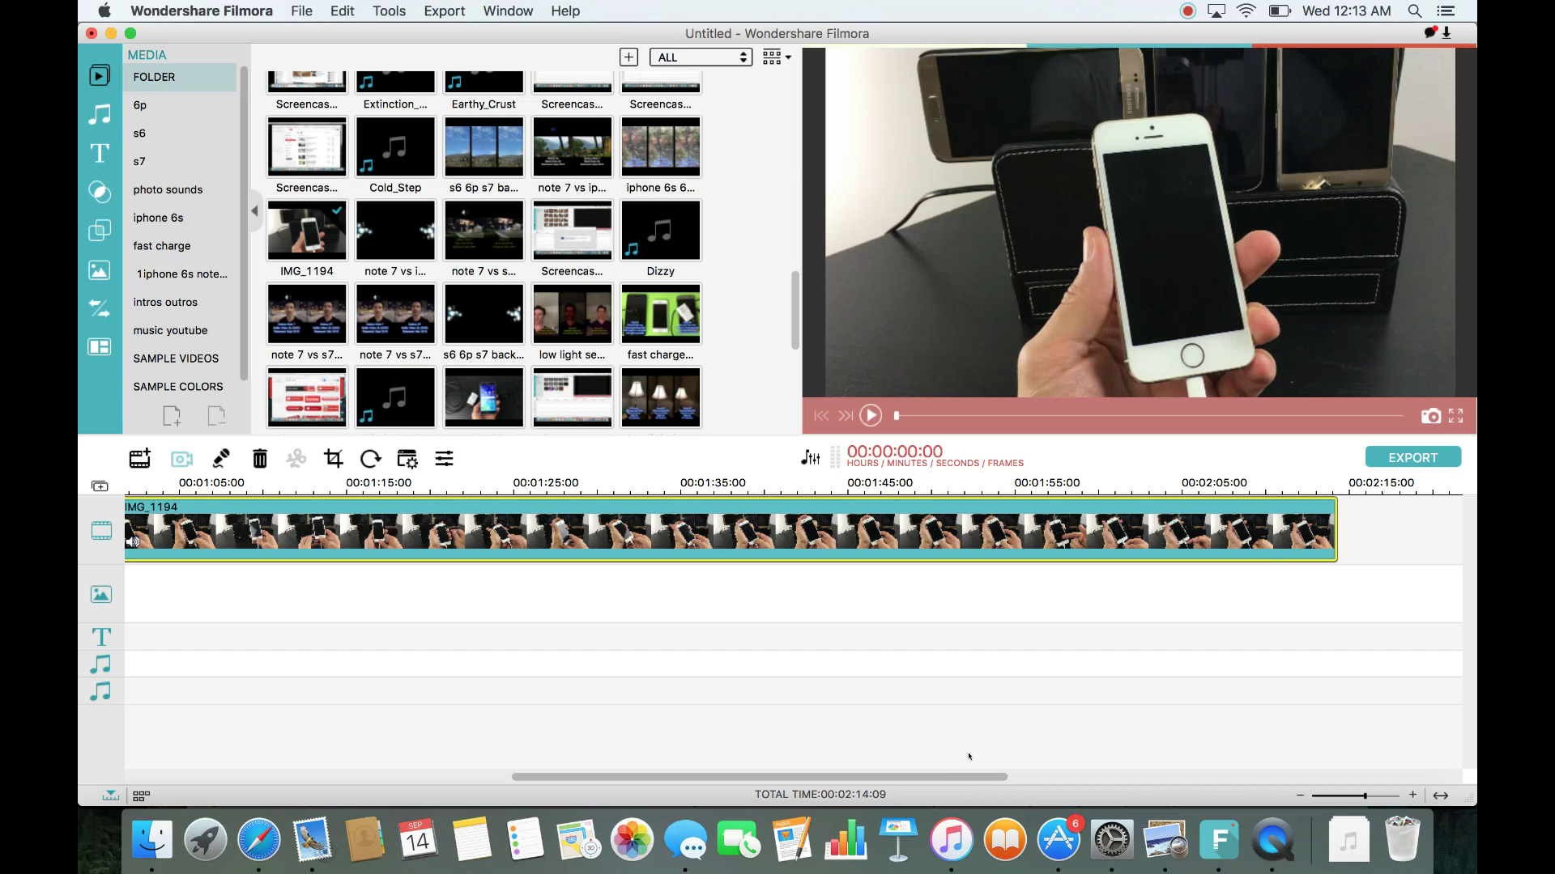
pyautogui.moveTo(901, 777)
pyautogui.mouseDown()
pyautogui.moveTo(822, 779)
pyautogui.moveTo(901, 779)
pyautogui.mouseUp()
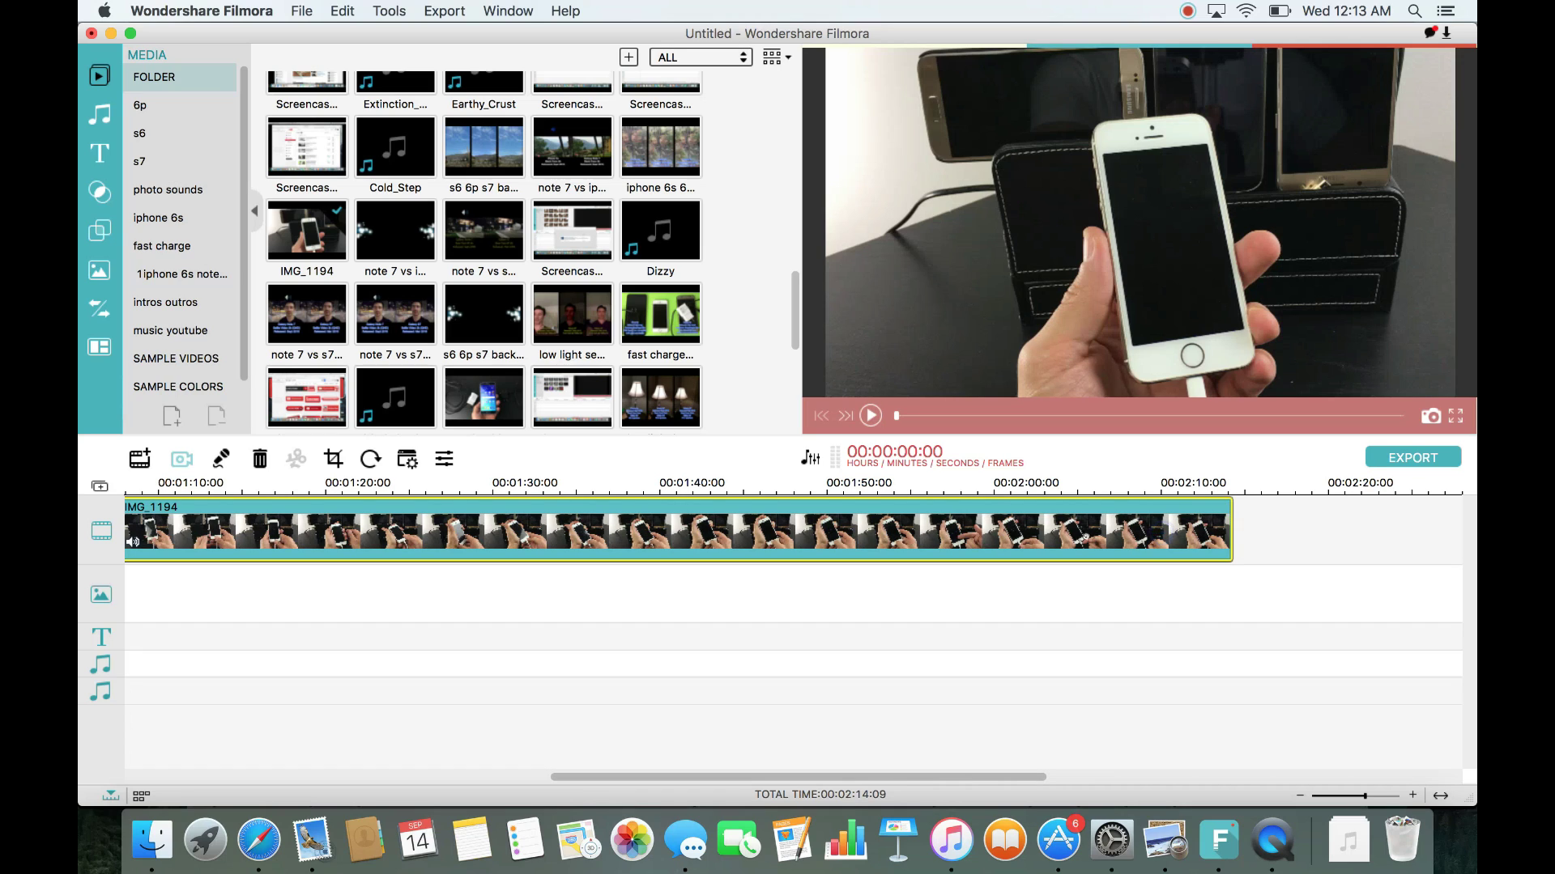
pyautogui.click(1234, 528)
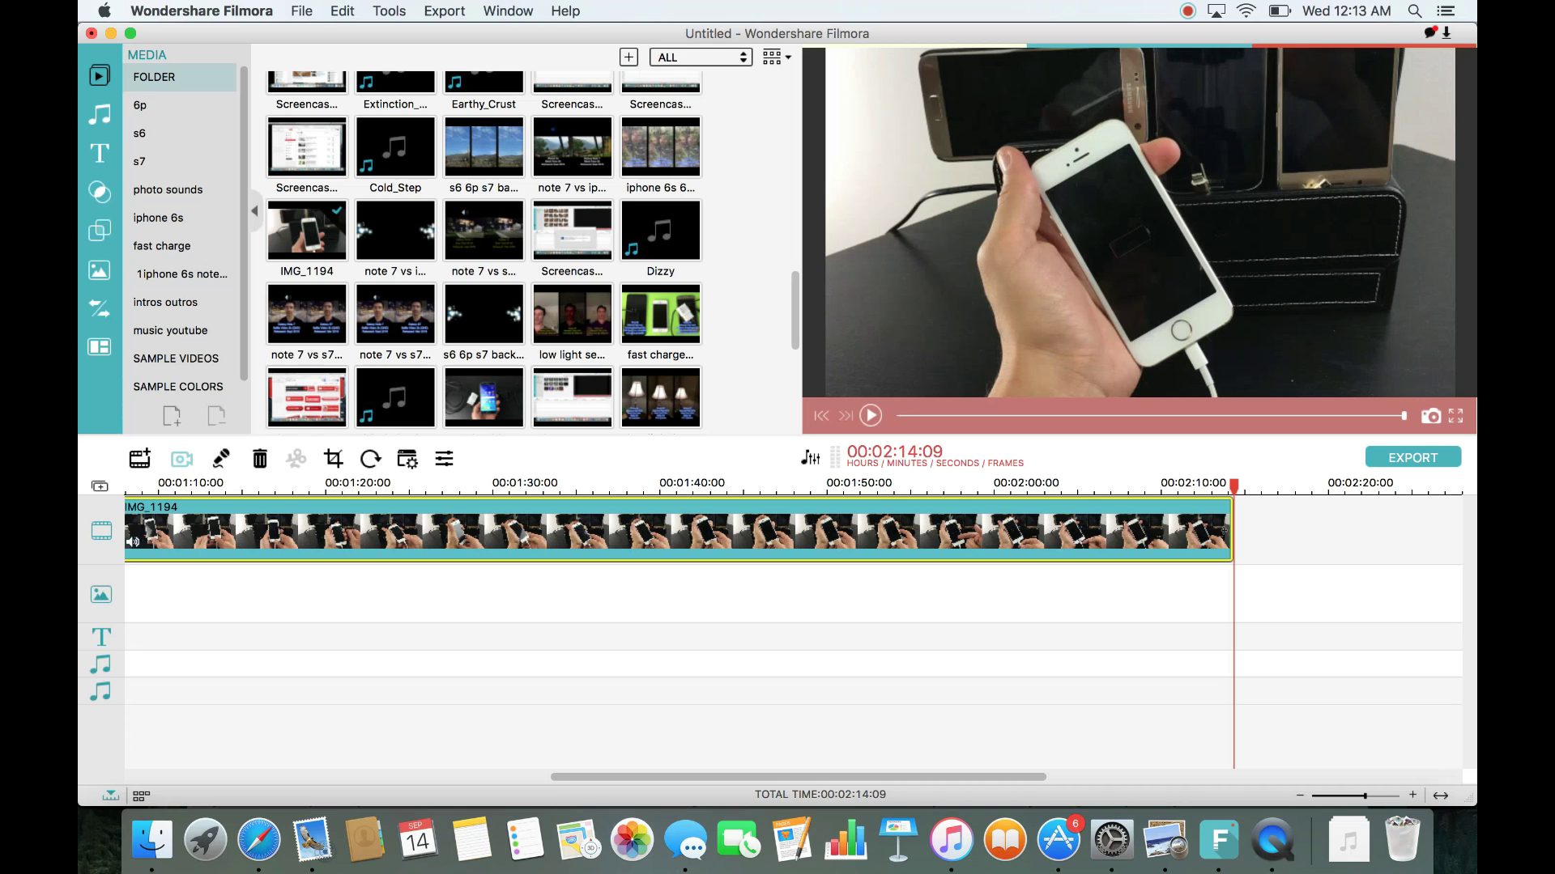
pyautogui.moveTo(1237, 527); pyautogui.dragTo(609, 502)
pyautogui.press('Delete')
pyautogui.press('Delete')
pyautogui.moveTo(778, 774); pyautogui.dragTo(319, 773)
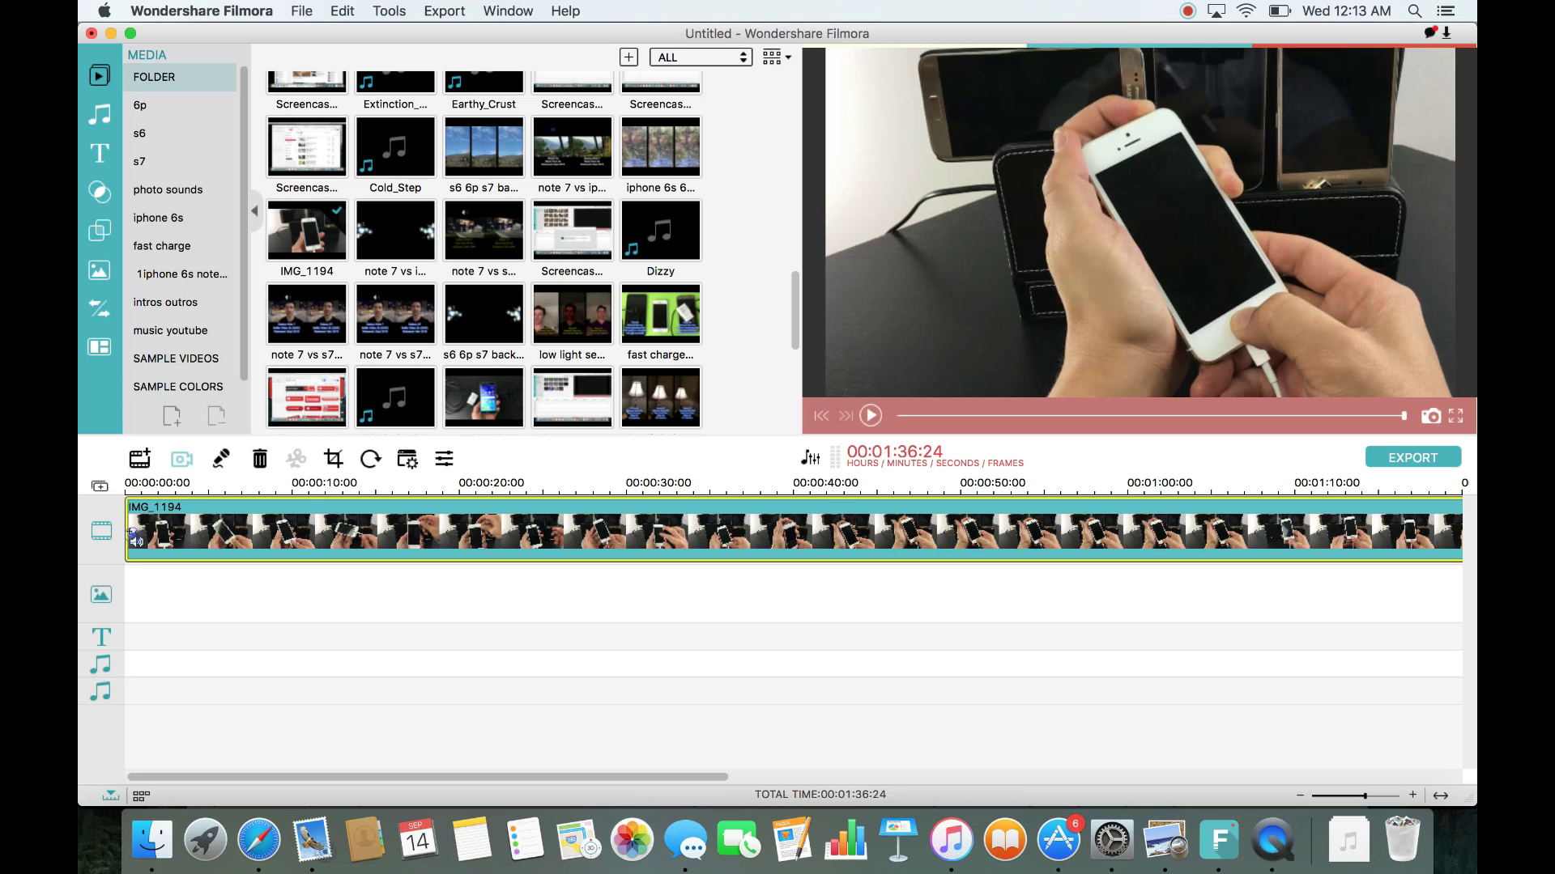
# - Split IMG_1194 about 14 seconds in and delete the opening section
pyautogui.click(131, 537)
pyautogui.moveTo(126, 486); pyautogui.dragTo(368, 488)
pyautogui.press('Delete')
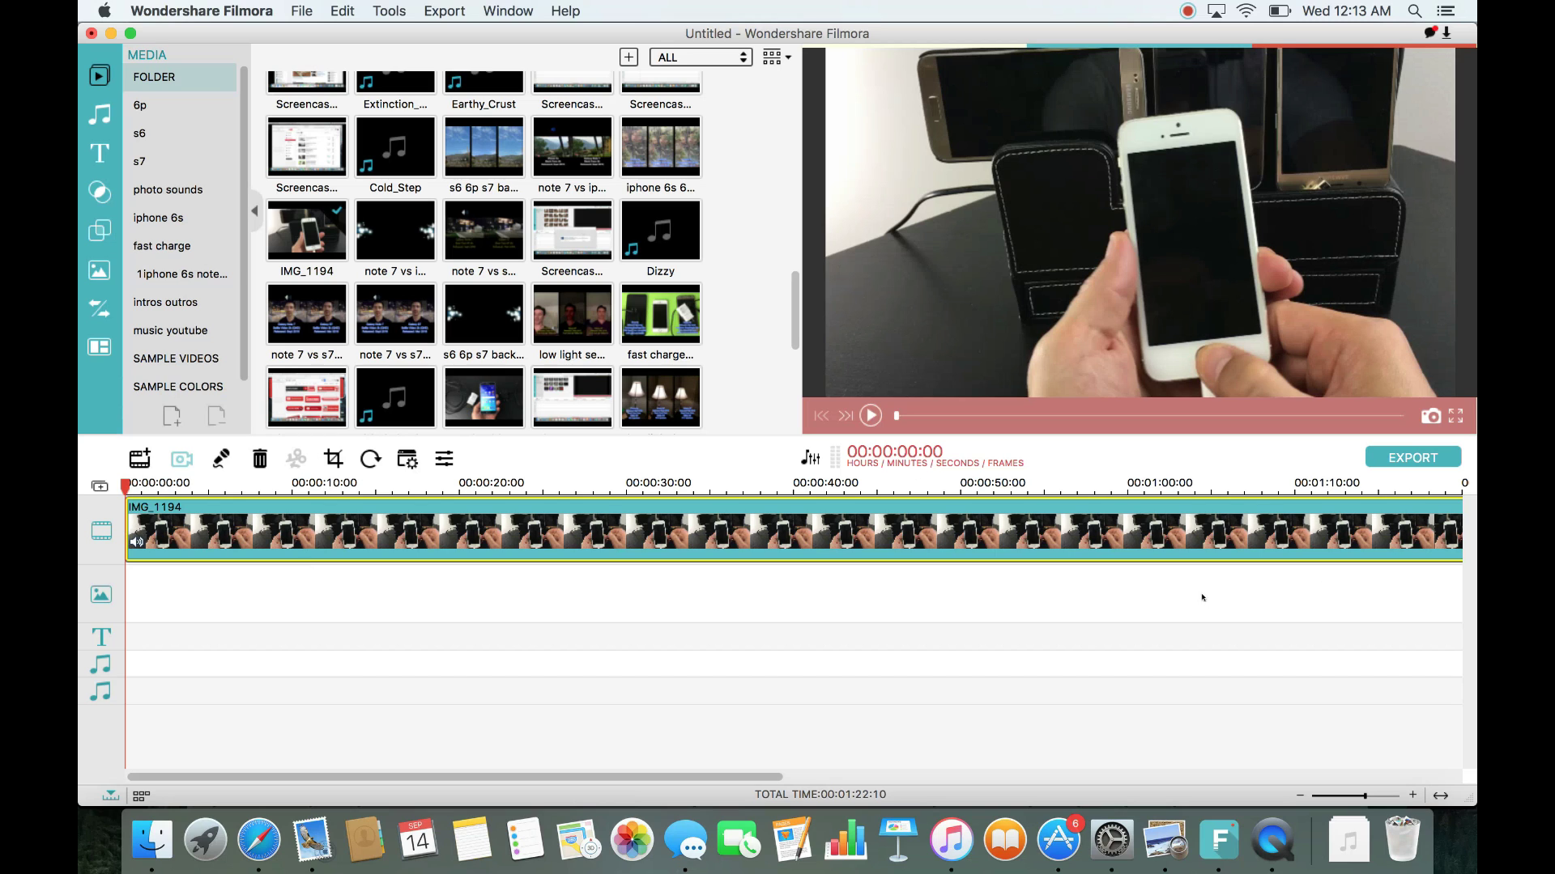
# - Split IMG_1194 at 00:01:11:16 and delete the section after the cut
pyautogui.moveTo(689, 776); pyautogui.dragTo(847, 776)
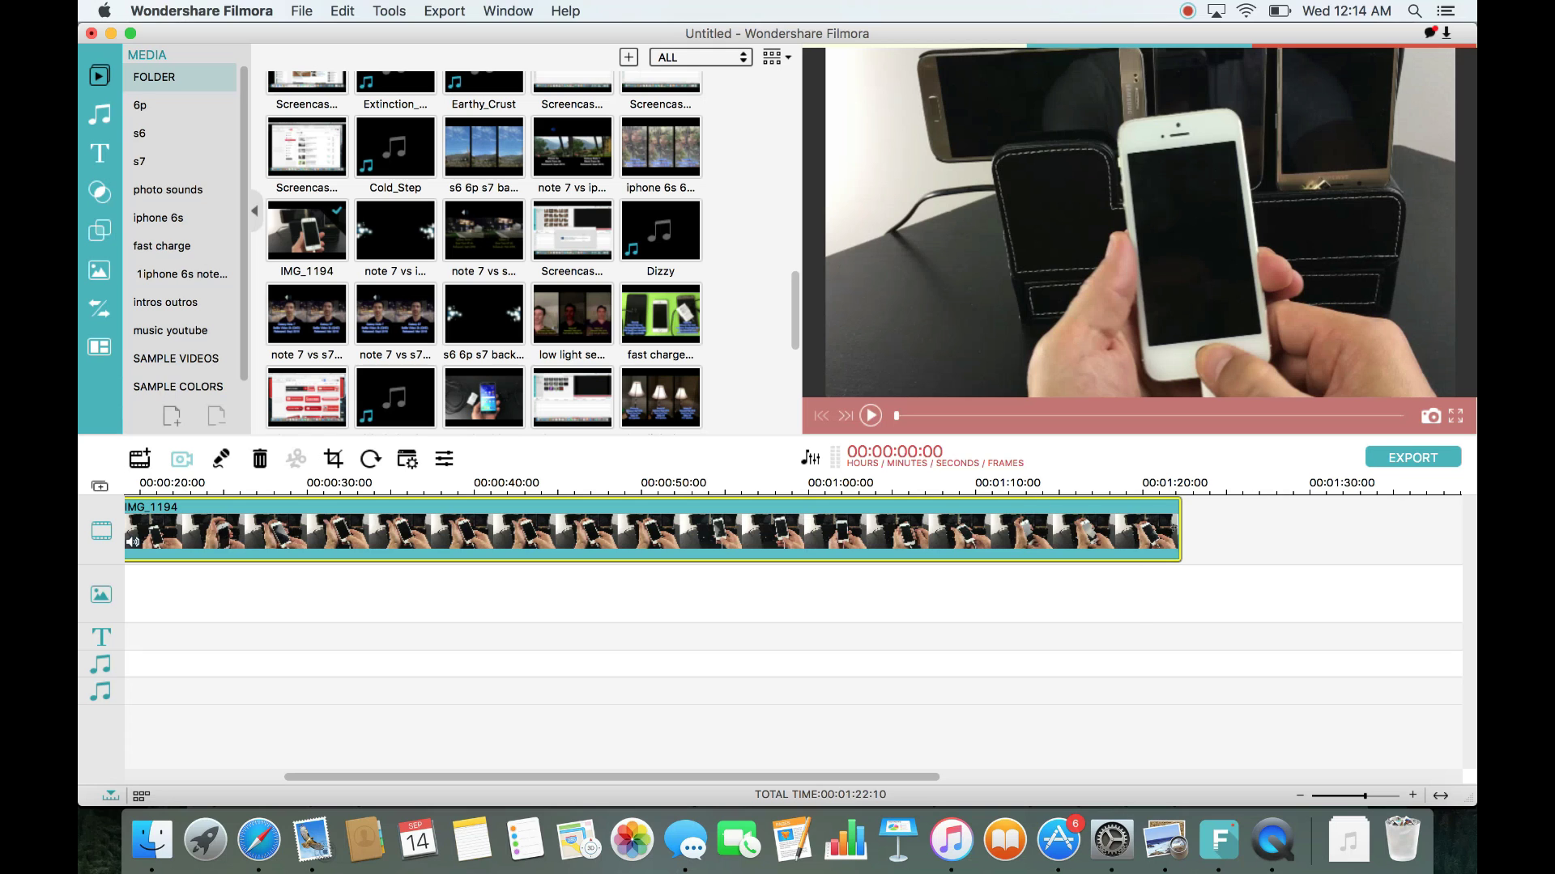
pyautogui.moveTo(1180, 532)
pyautogui.mouseDown()
pyautogui.moveTo(1003, 527)
pyautogui.moveTo(1179, 527)
pyautogui.mouseUp()
pyautogui.click(993, 515)
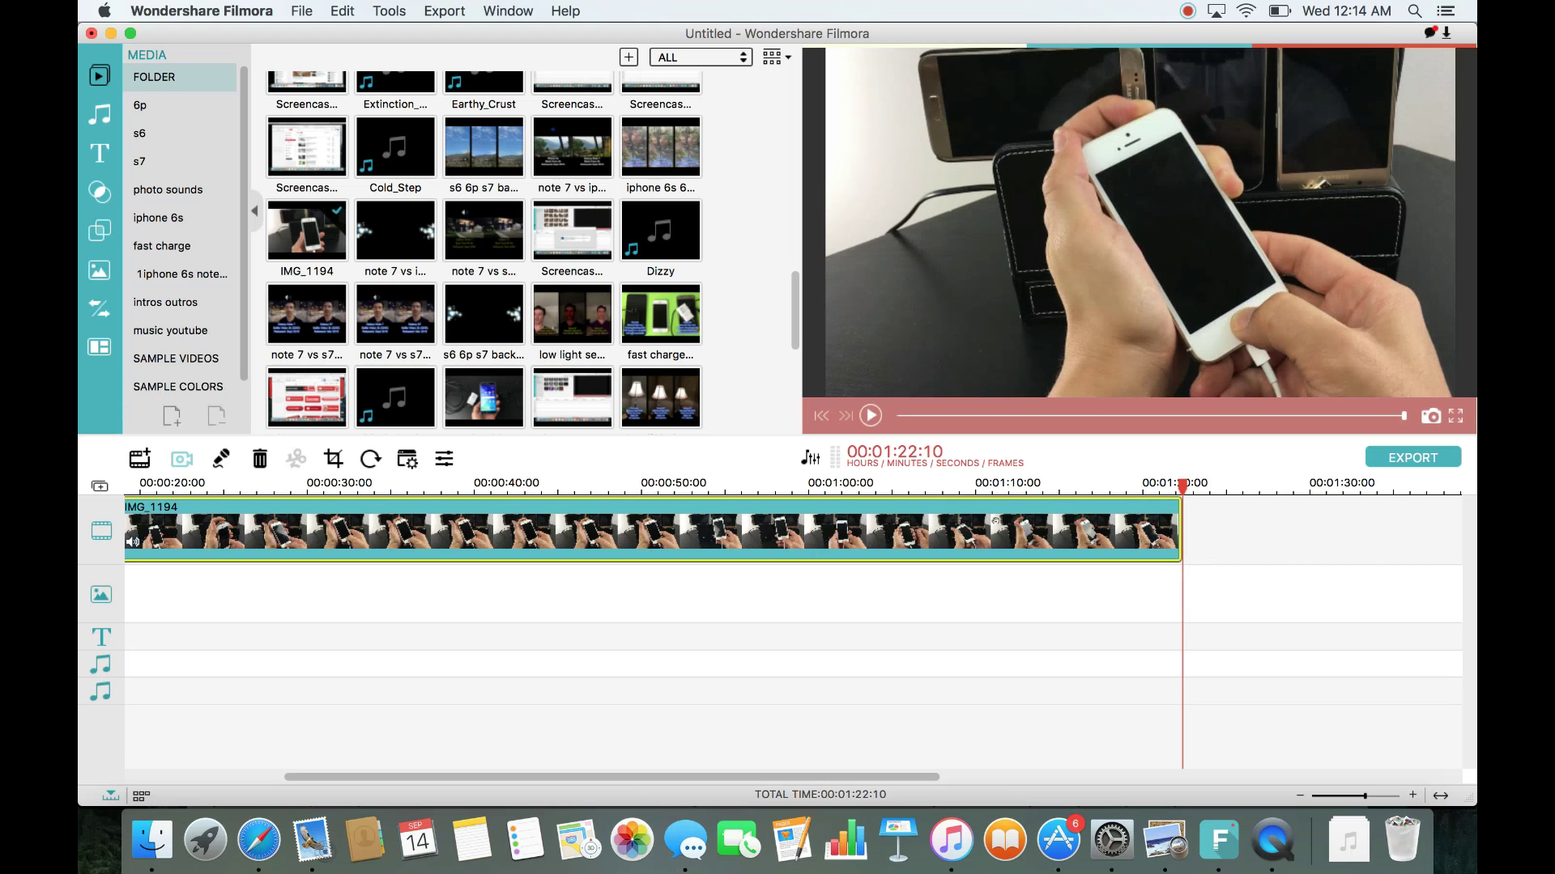
pyautogui.moveTo(1179, 487); pyautogui.dragTo(990, 500)
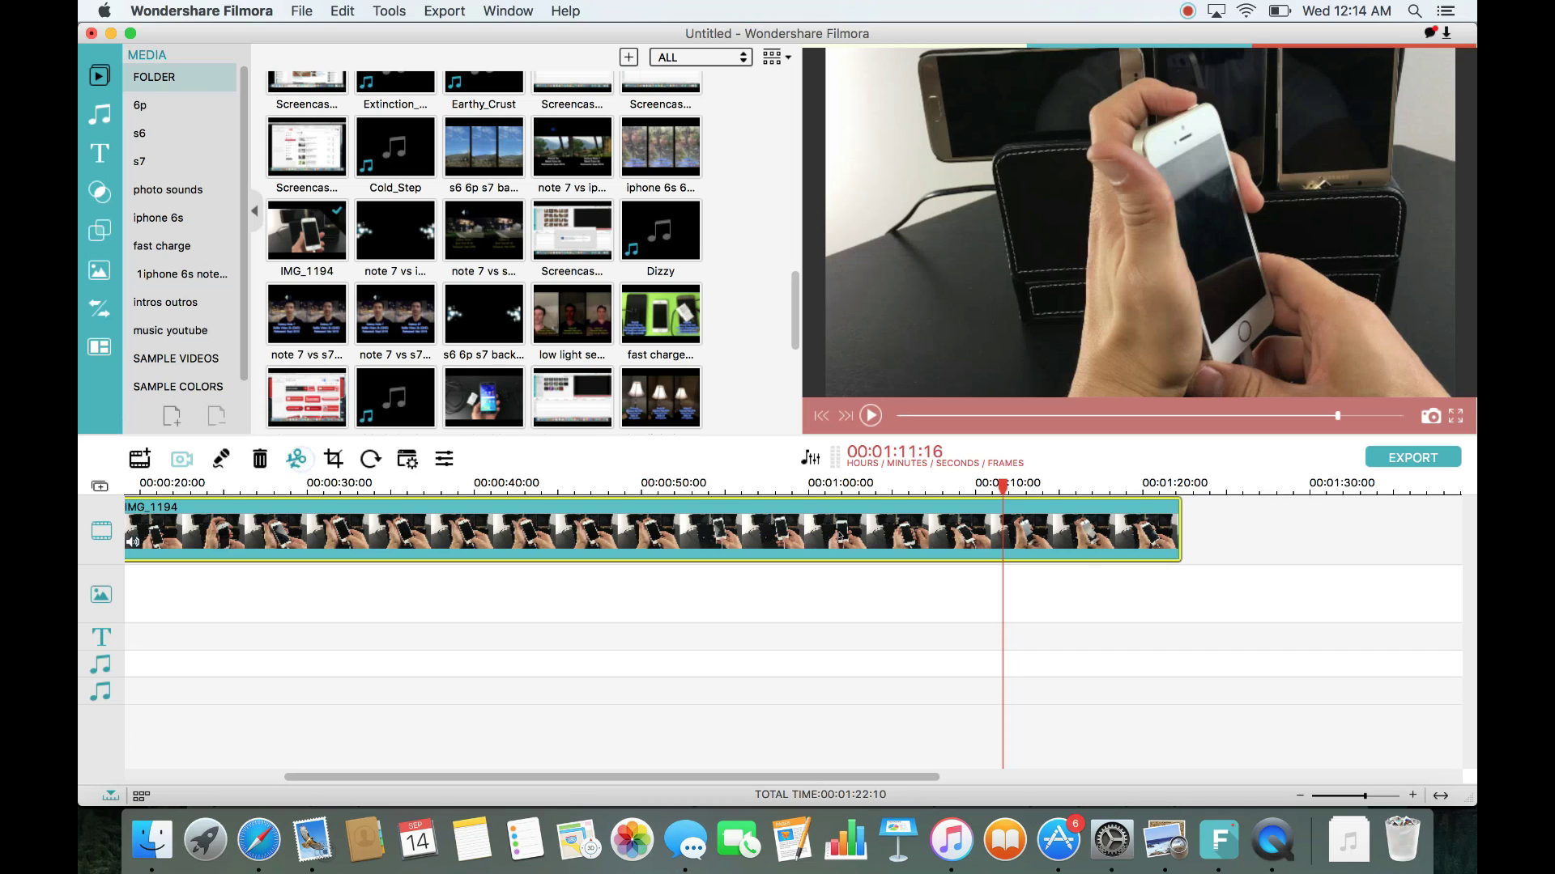
pyautogui.click(297, 459)
pyautogui.rightClick(1069, 528)
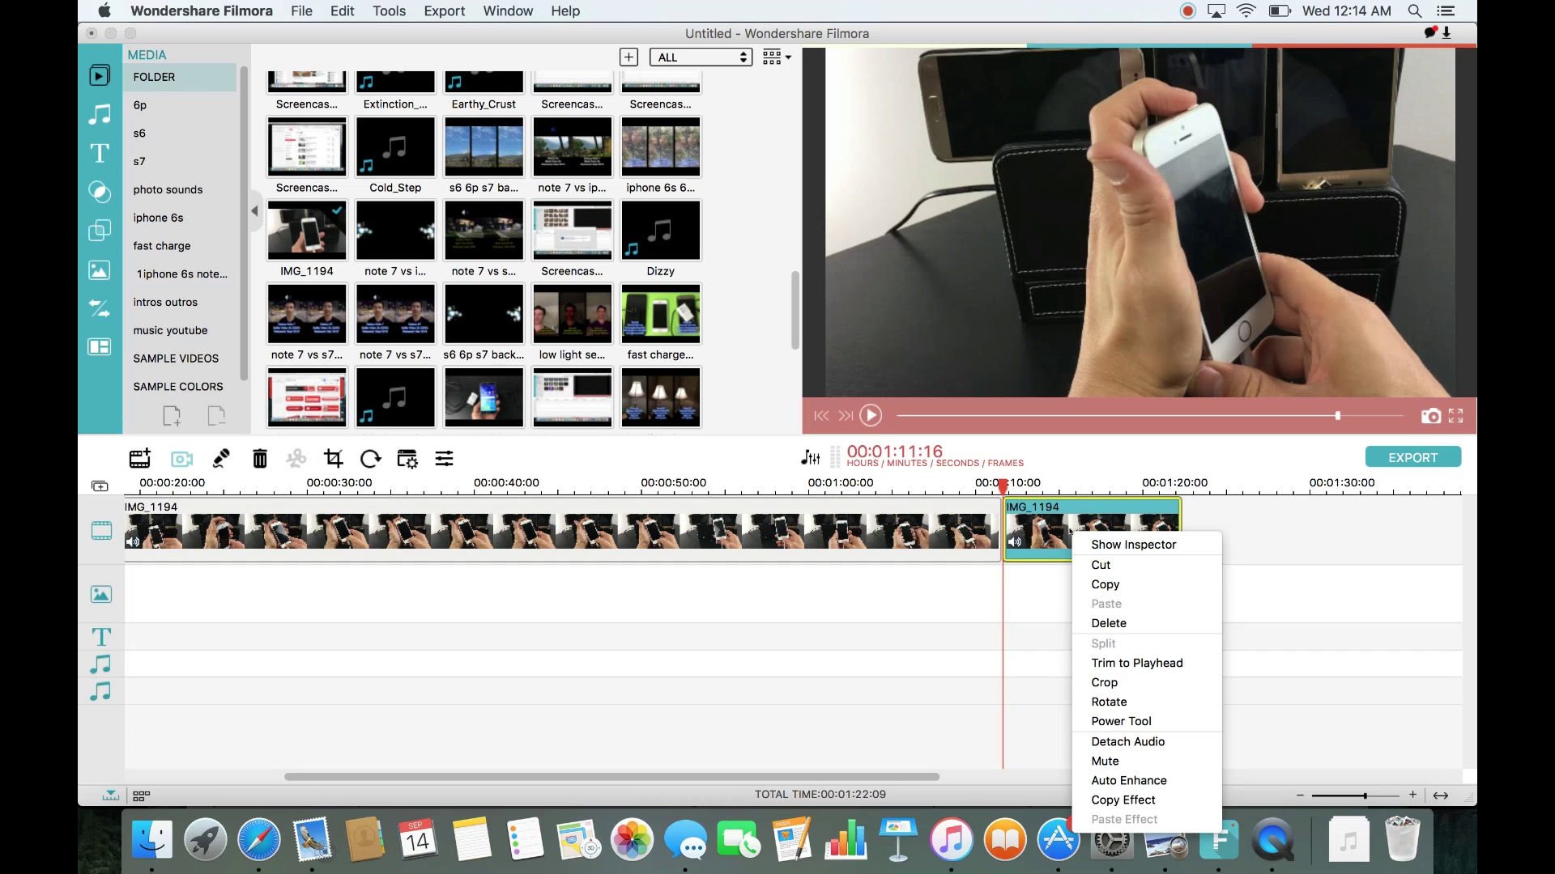
pyautogui.click(1129, 623)
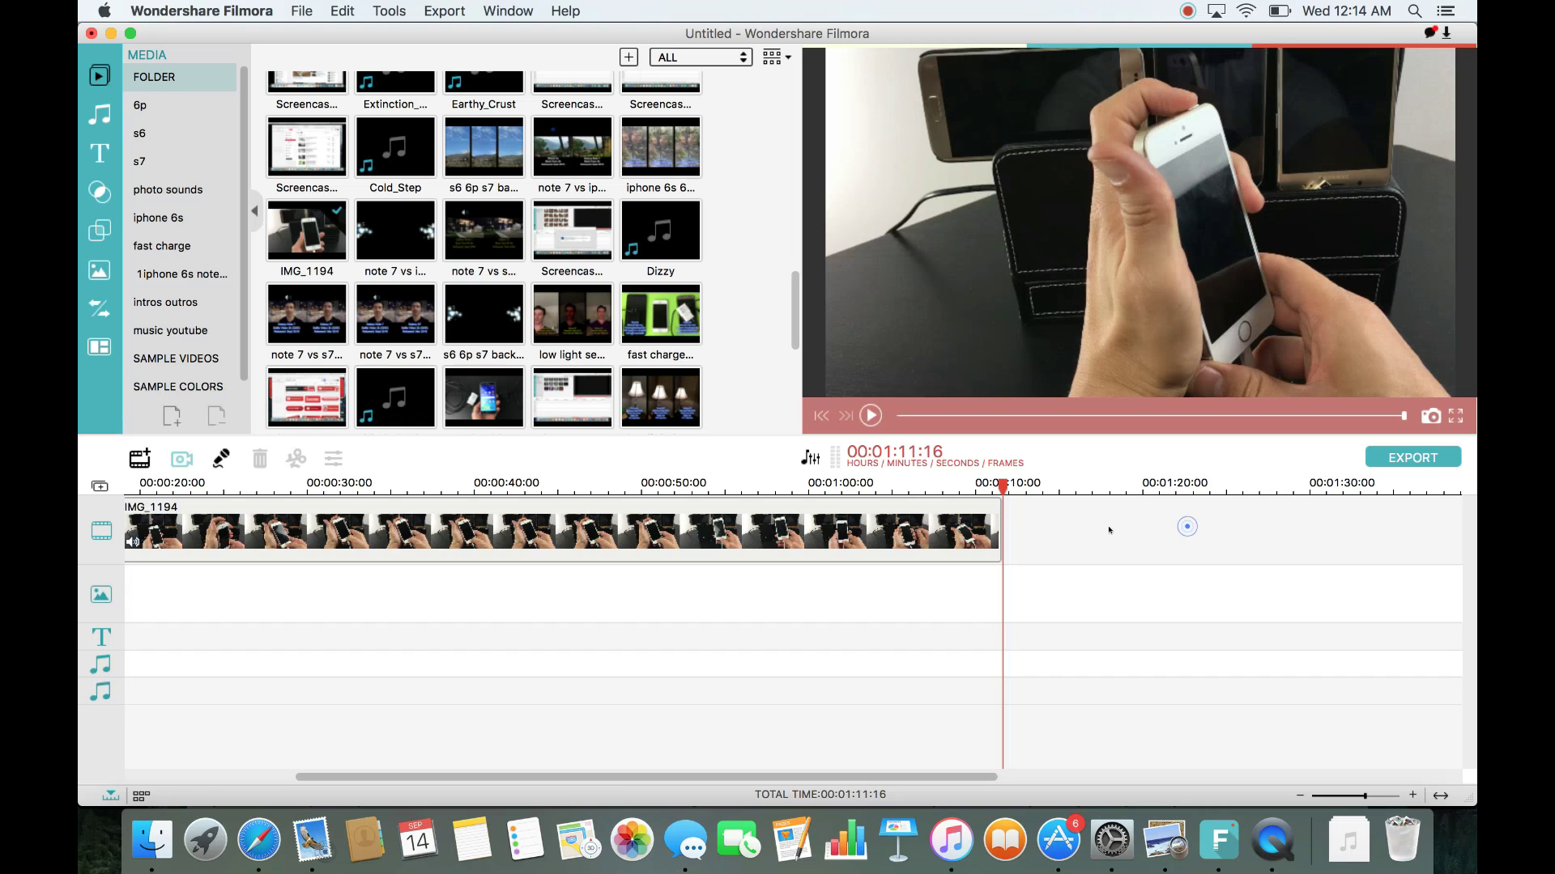
# - Play the trimmed IMG_1194 from its start for about three seconds
pyautogui.click(979, 534)
pyautogui.moveTo(818, 773); pyautogui.dragTo(650, 775)
pyautogui.click(896, 420)
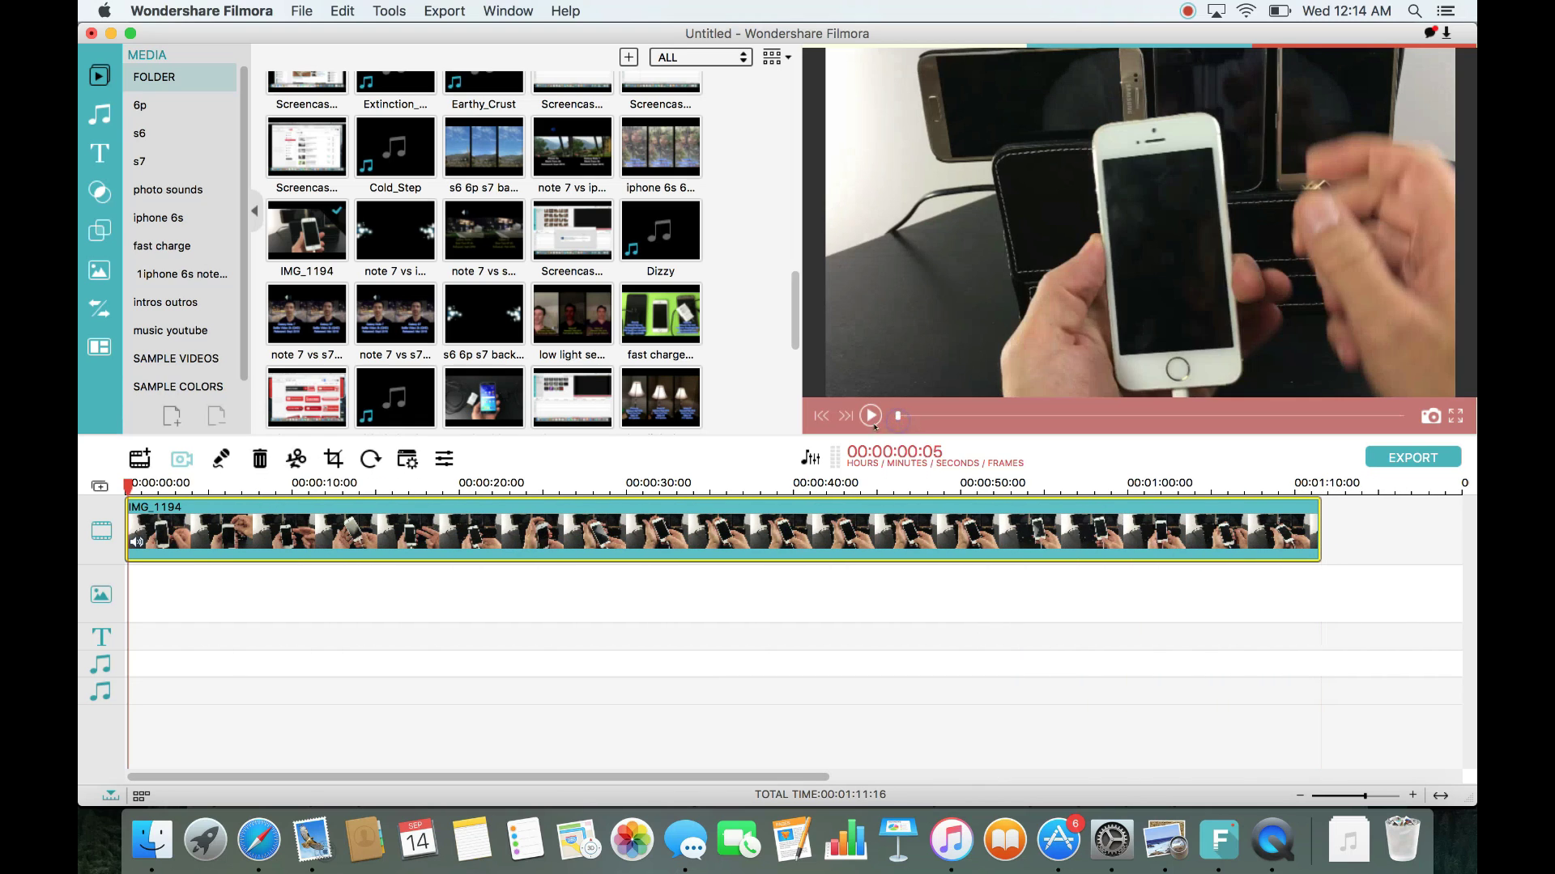
pyautogui.press('space')
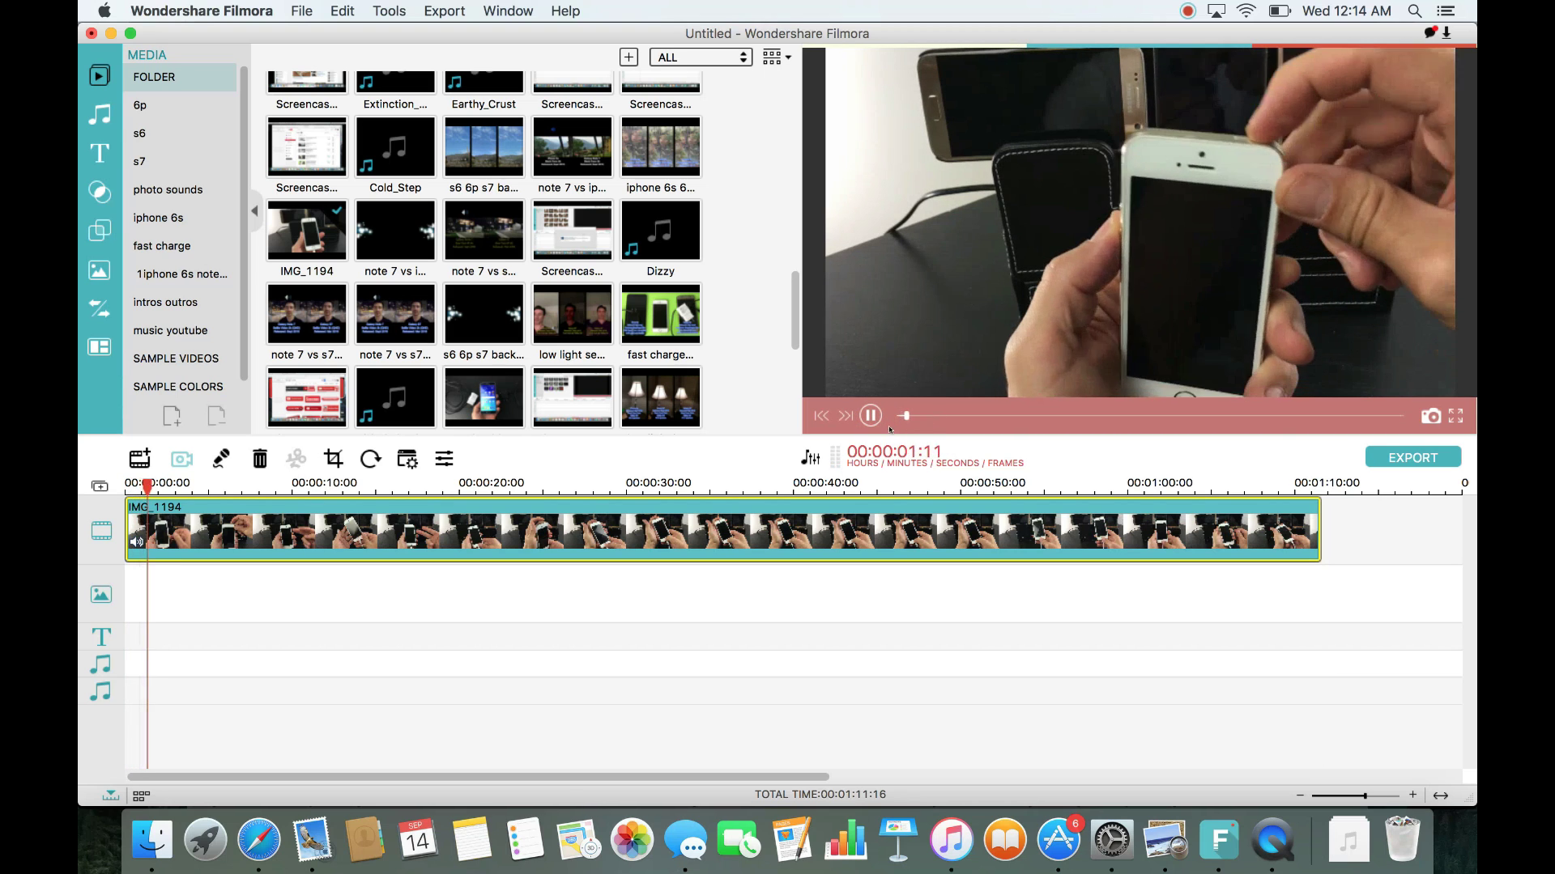
pyautogui.click(871, 416)
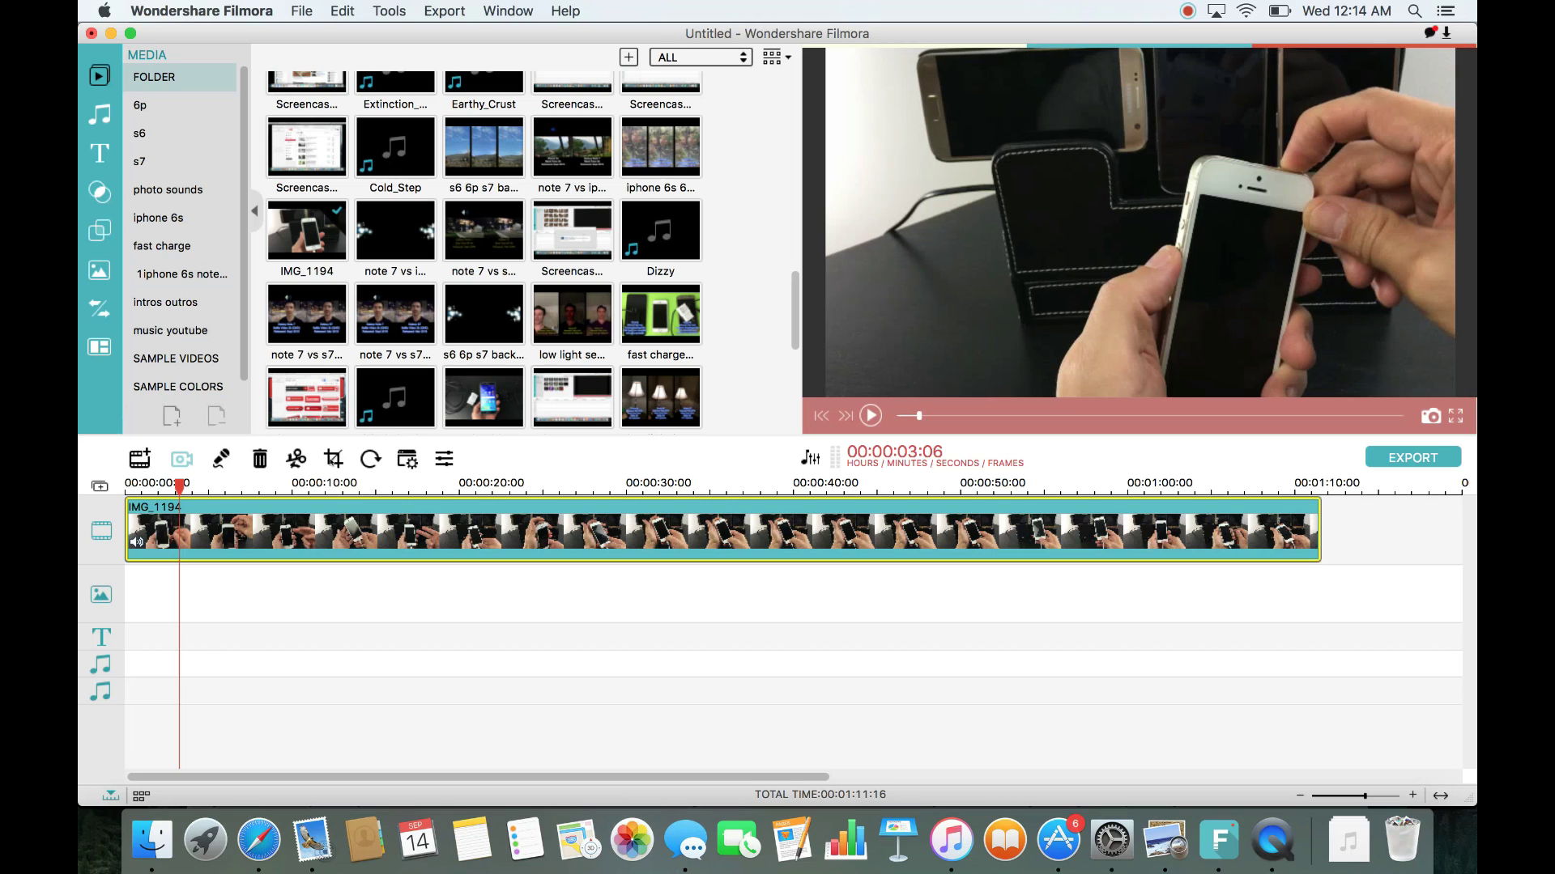
# - Crop IMG_1194 to a smaller 16:9 frame centred on the white phone and apply it
pyautogui.click(333, 459)
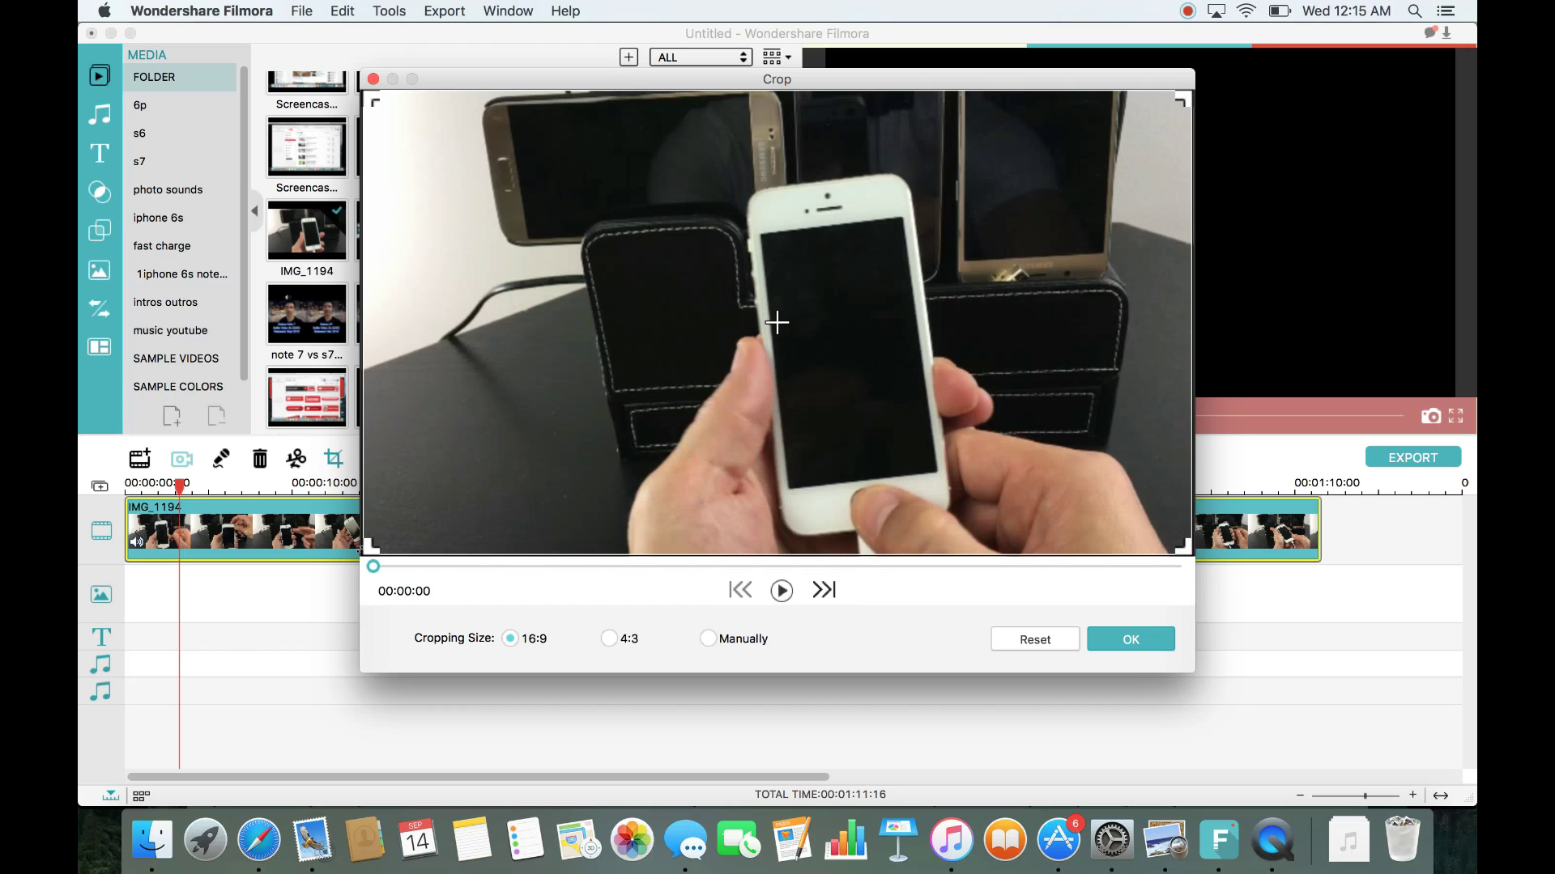
pyautogui.moveTo(366, 550); pyautogui.dragTo(698, 262)
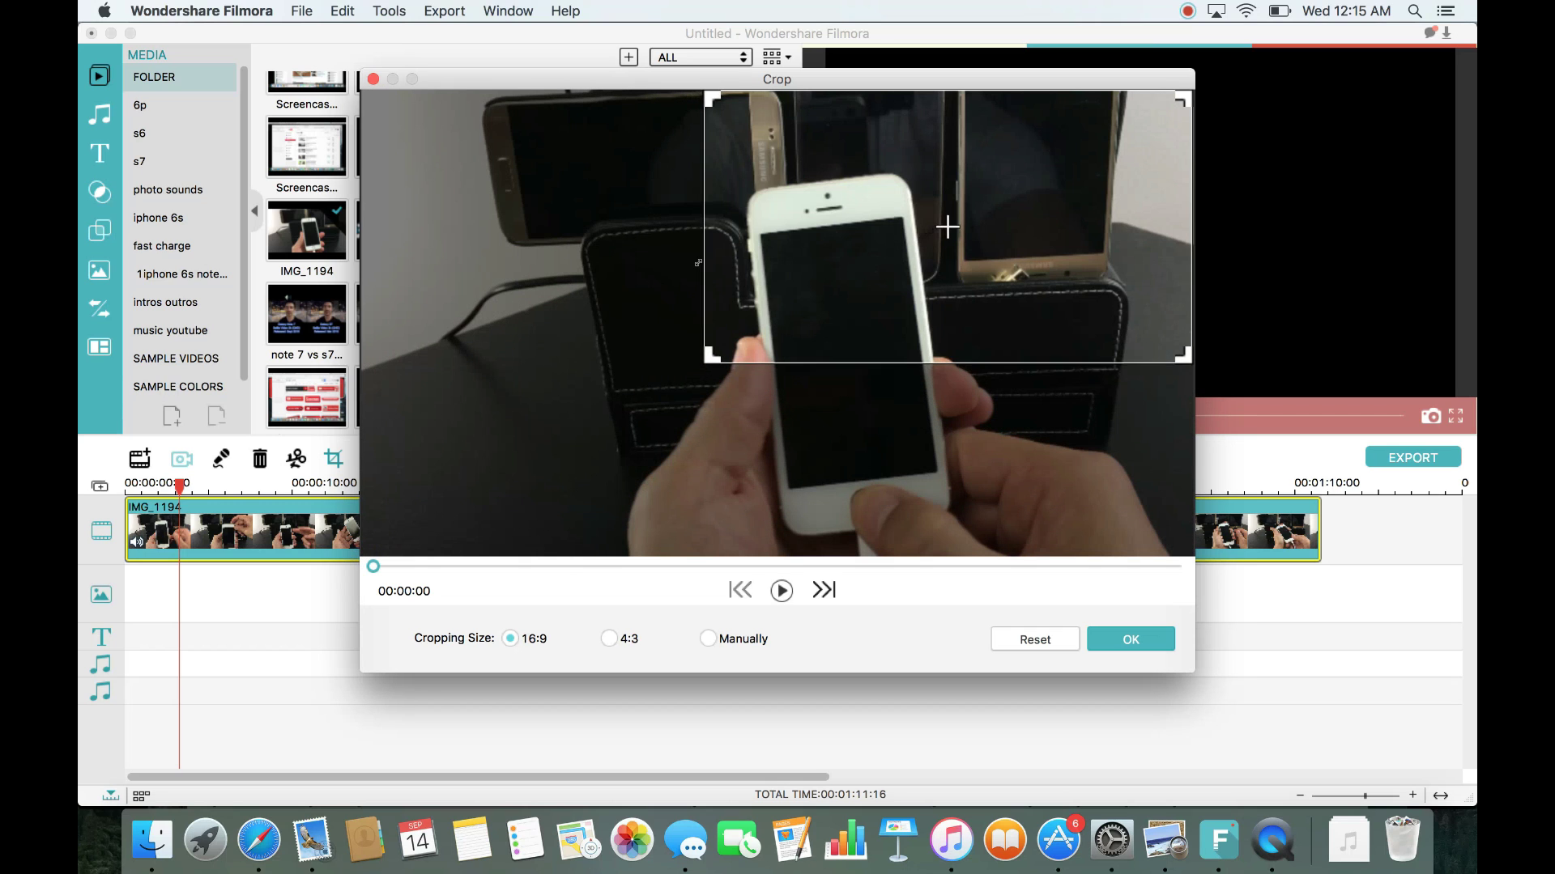
pyautogui.moveTo(880, 263); pyautogui.dragTo(778, 358)
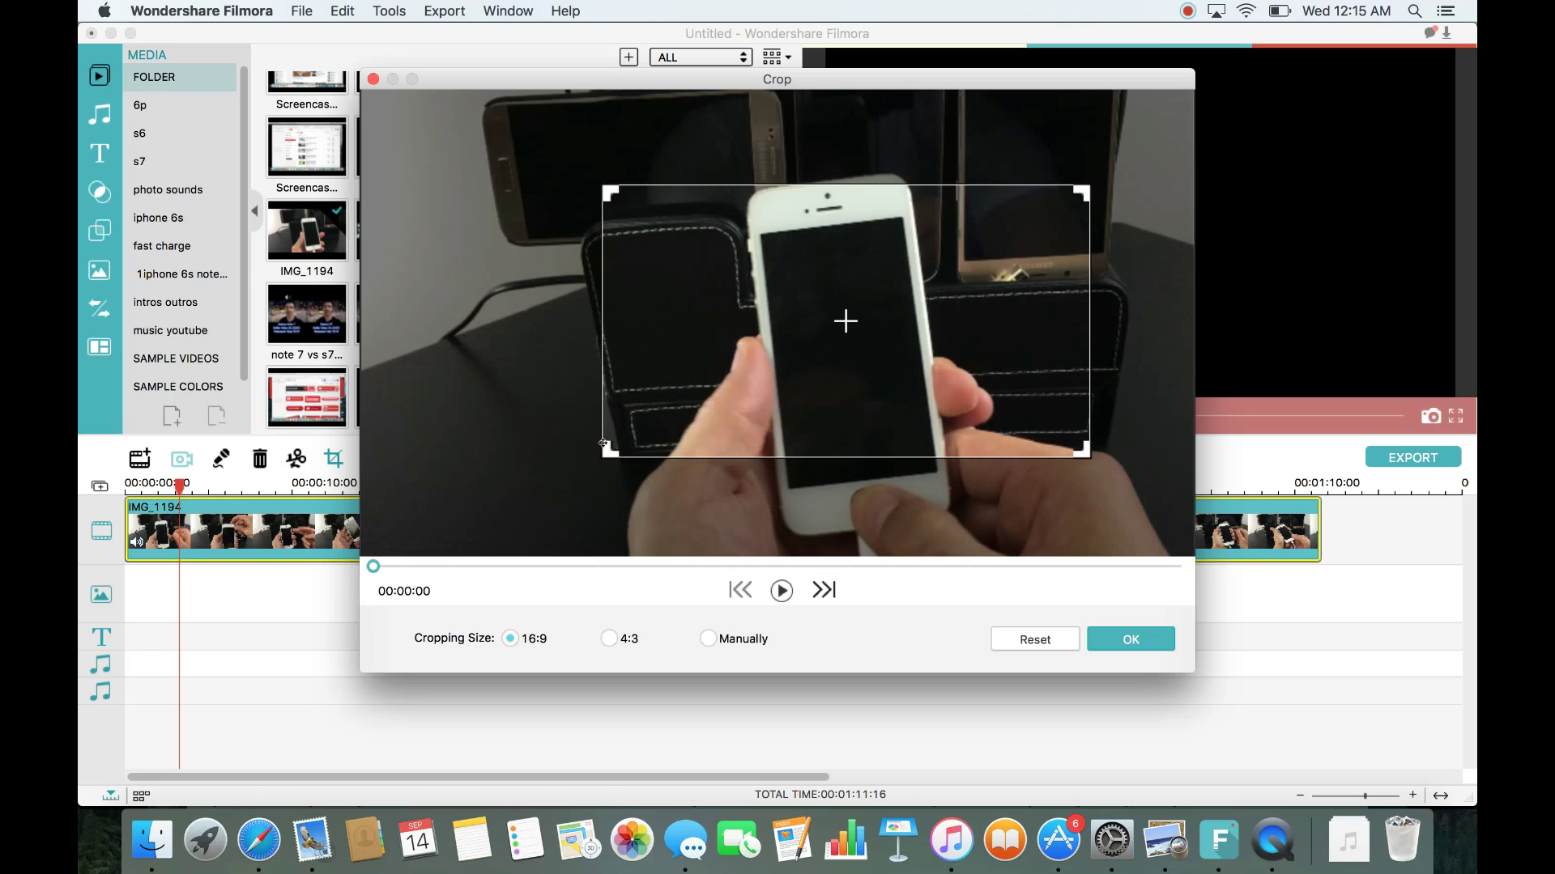
pyautogui.moveTo(912, 345); pyautogui.dragTo(768, 341)
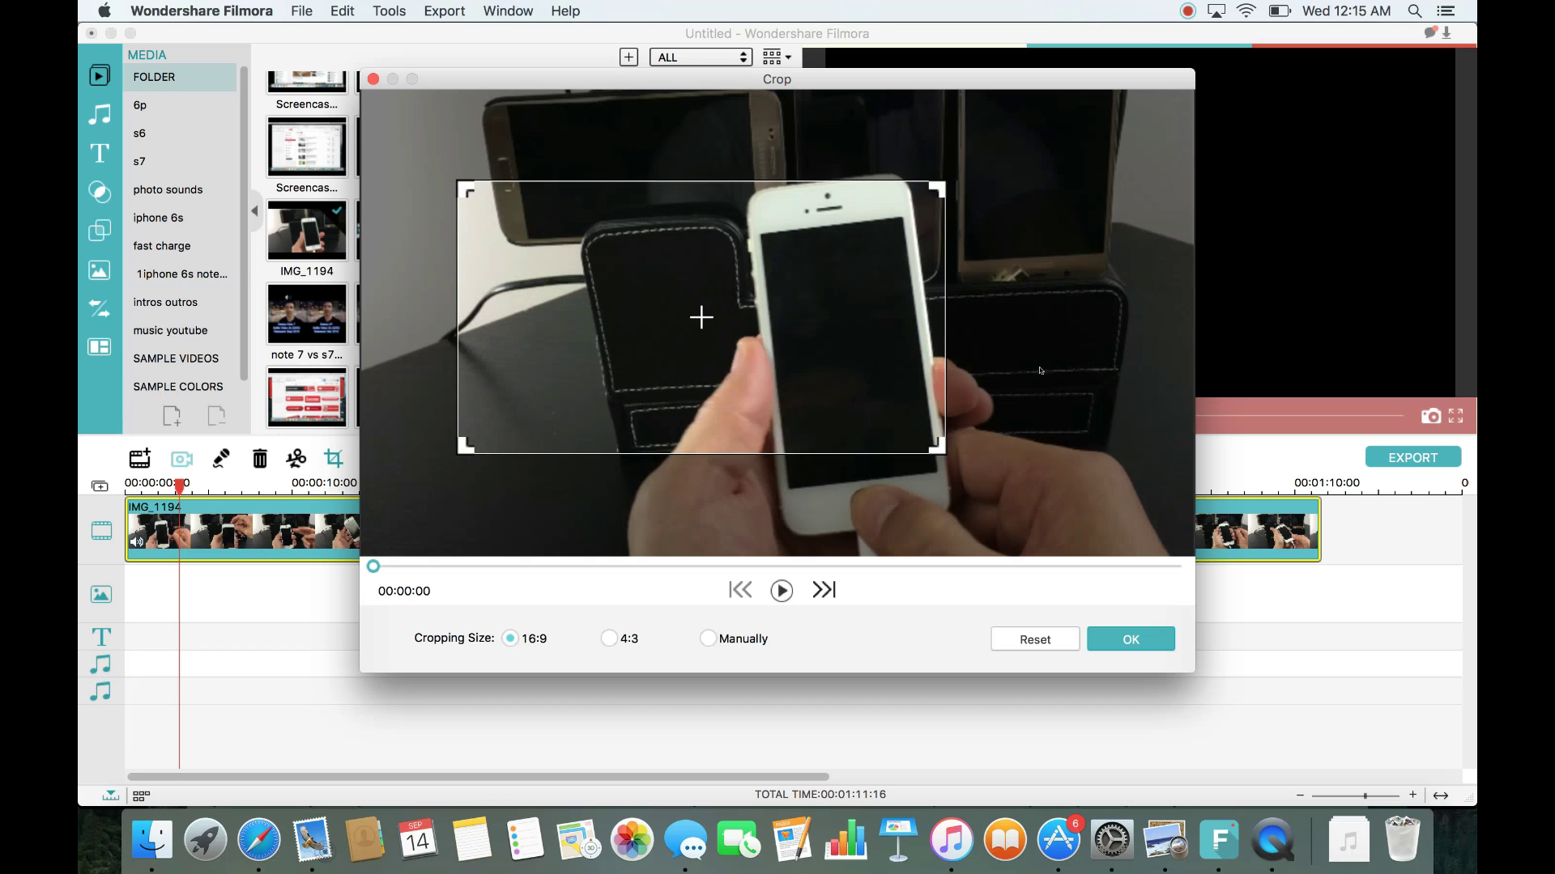
pyautogui.moveTo(892, 322); pyautogui.dragTo(982, 321)
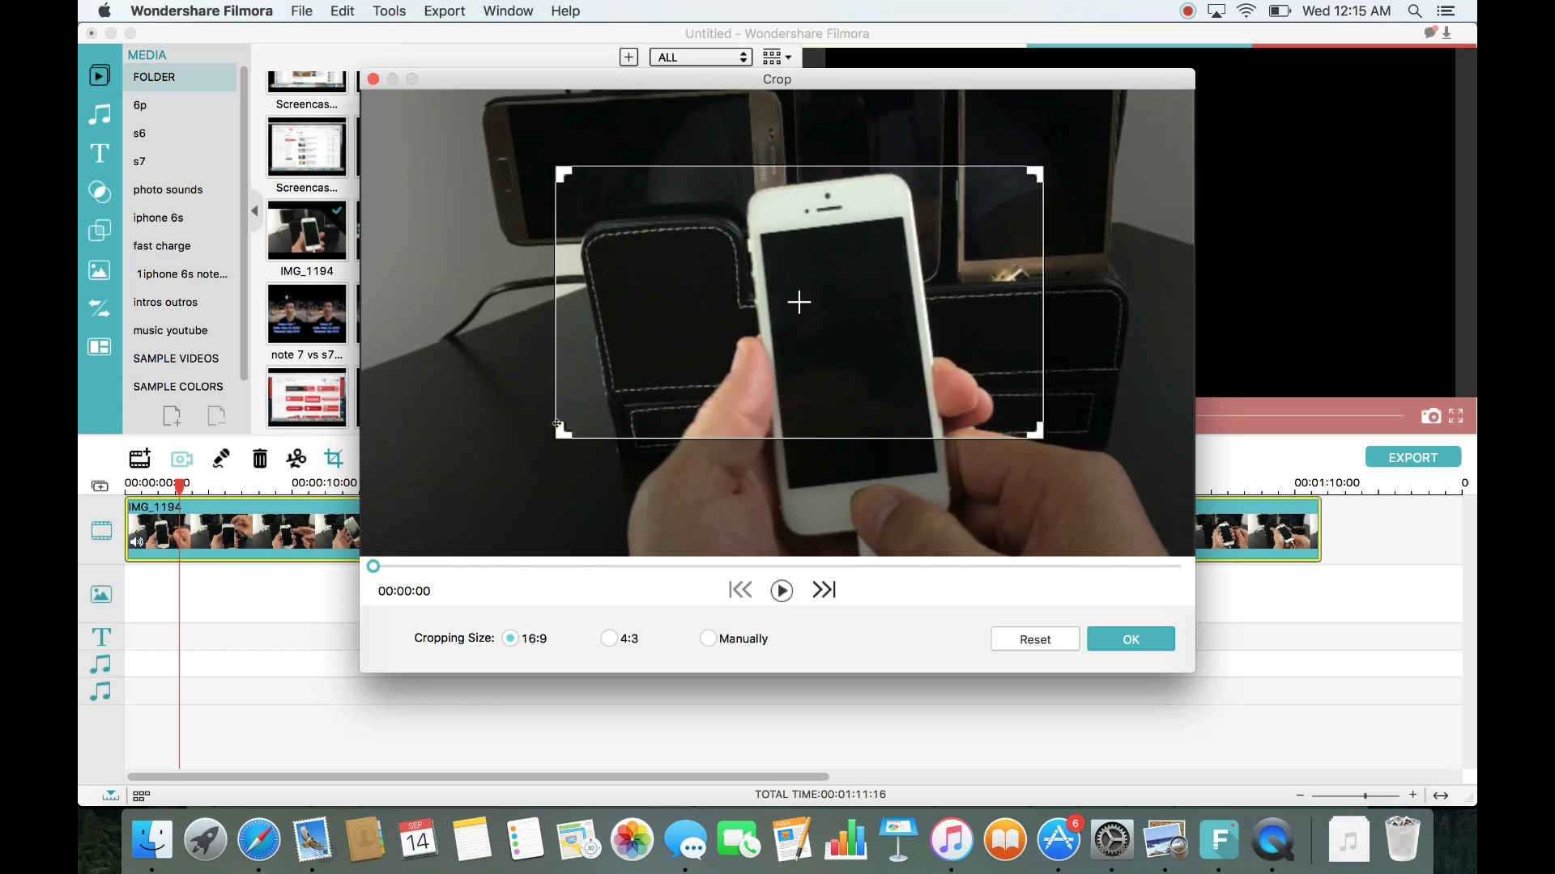
pyautogui.moveTo(554, 429); pyautogui.dragTo(427, 510)
pyautogui.moveTo(745, 416); pyautogui.dragTo(875, 396)
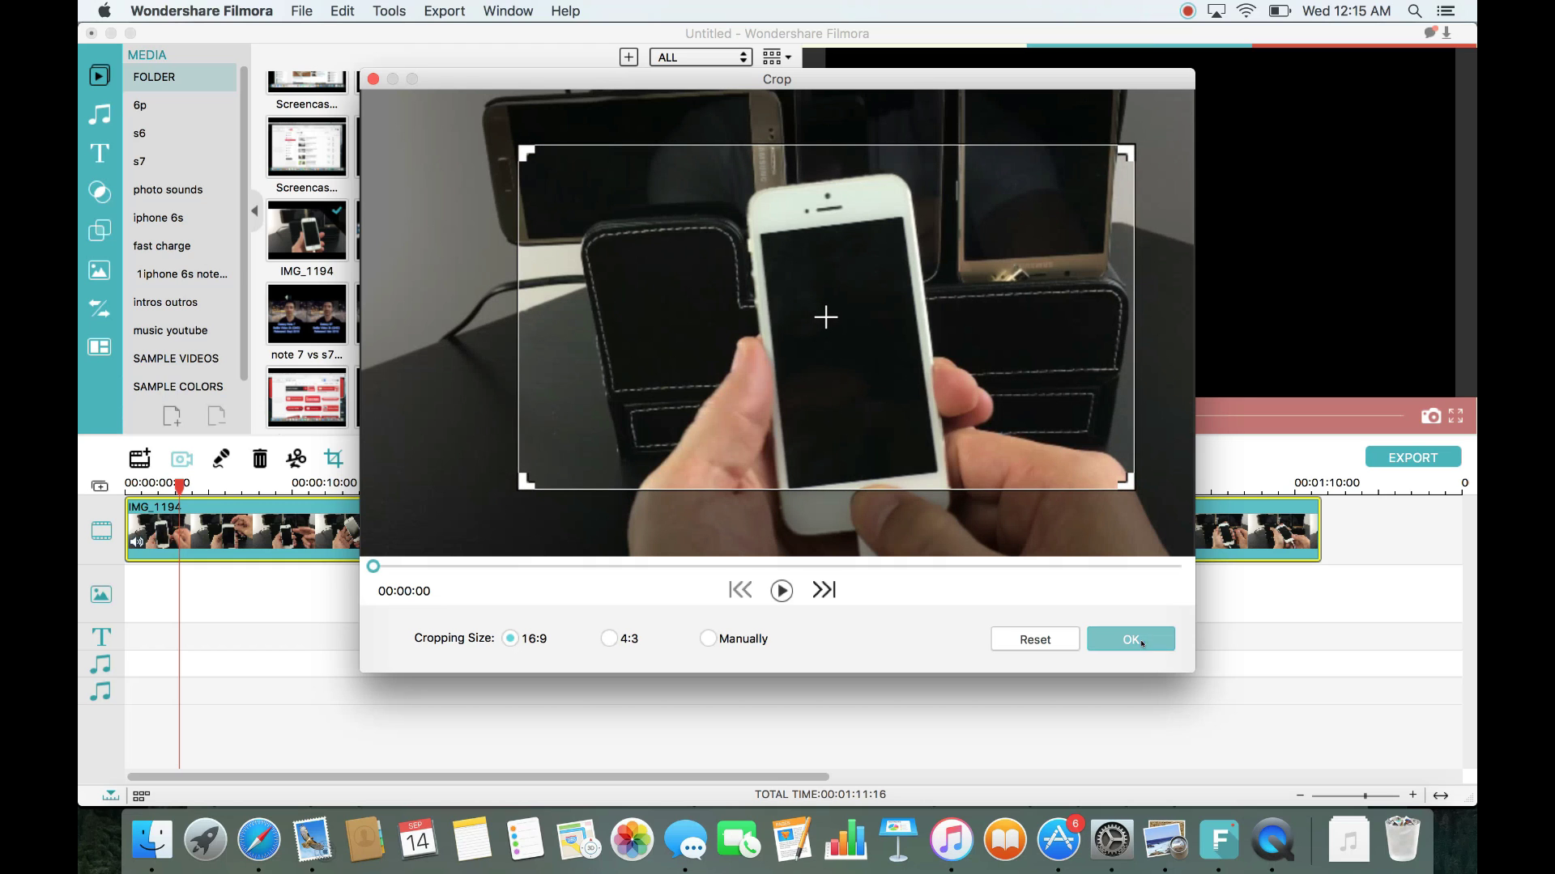
pyautogui.click(1142, 645)
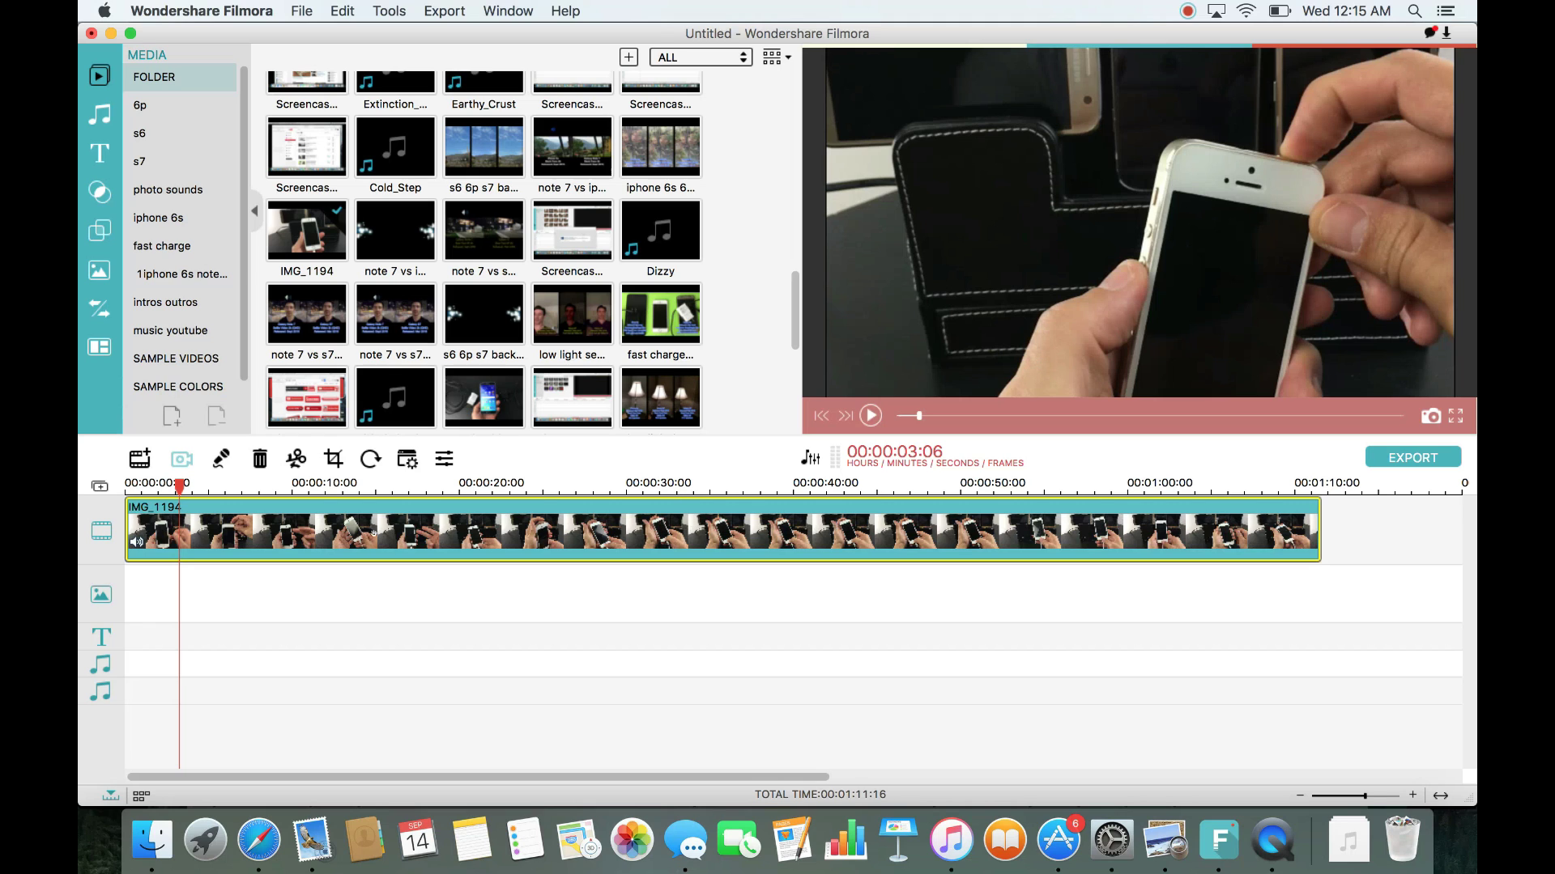
# - Split IMG_1194 at 00:00:23:19 and again at 00:00:28:24
pyautogui.moveTo(179, 486); pyautogui.dragTo(522, 484)
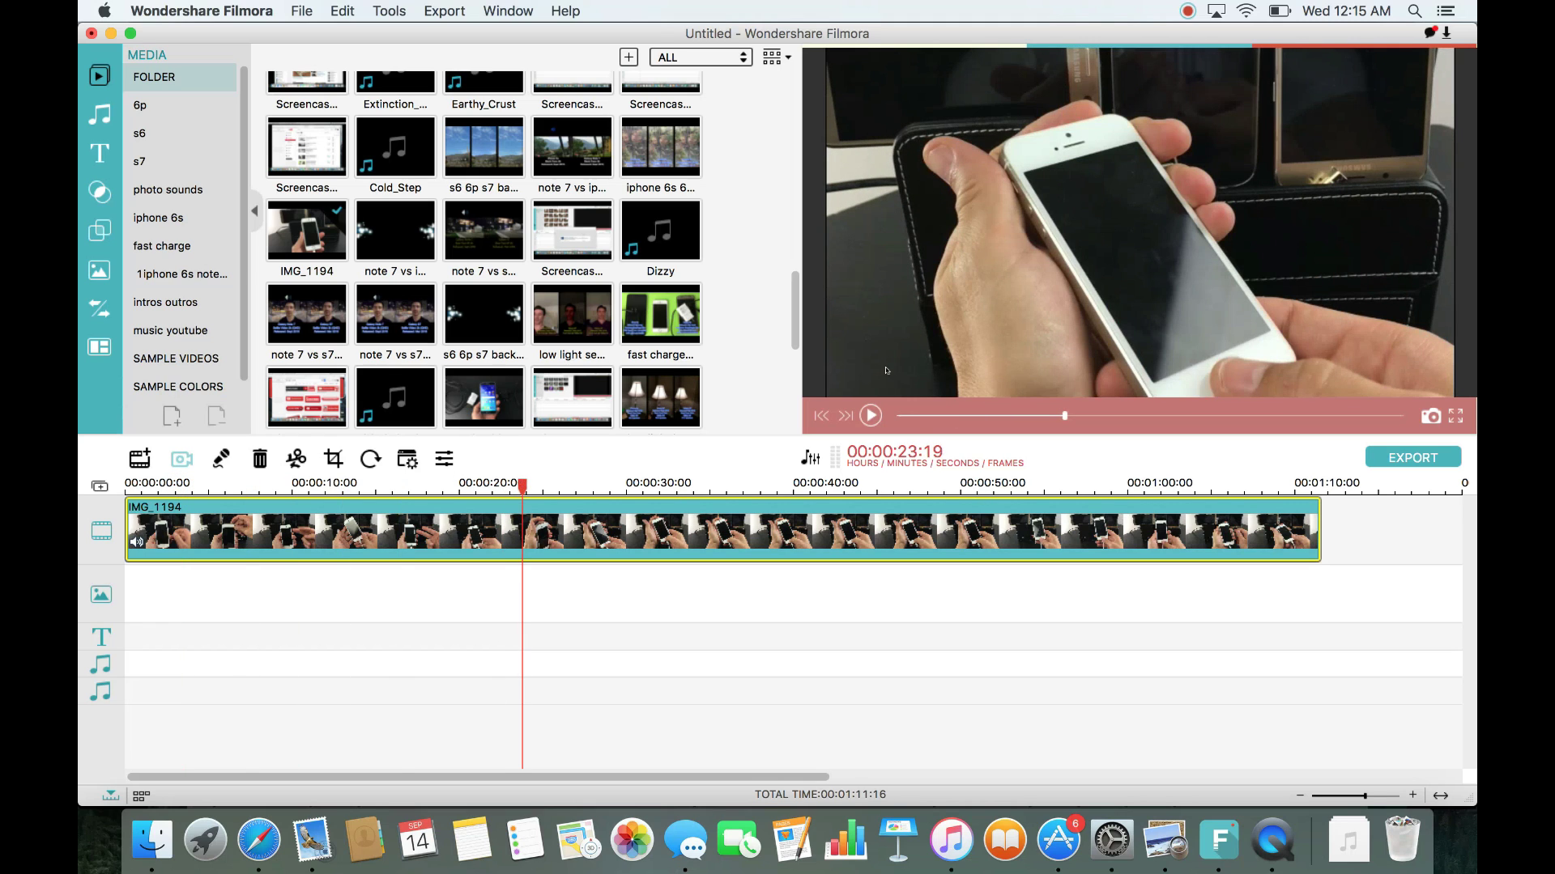
pyautogui.click(297, 458)
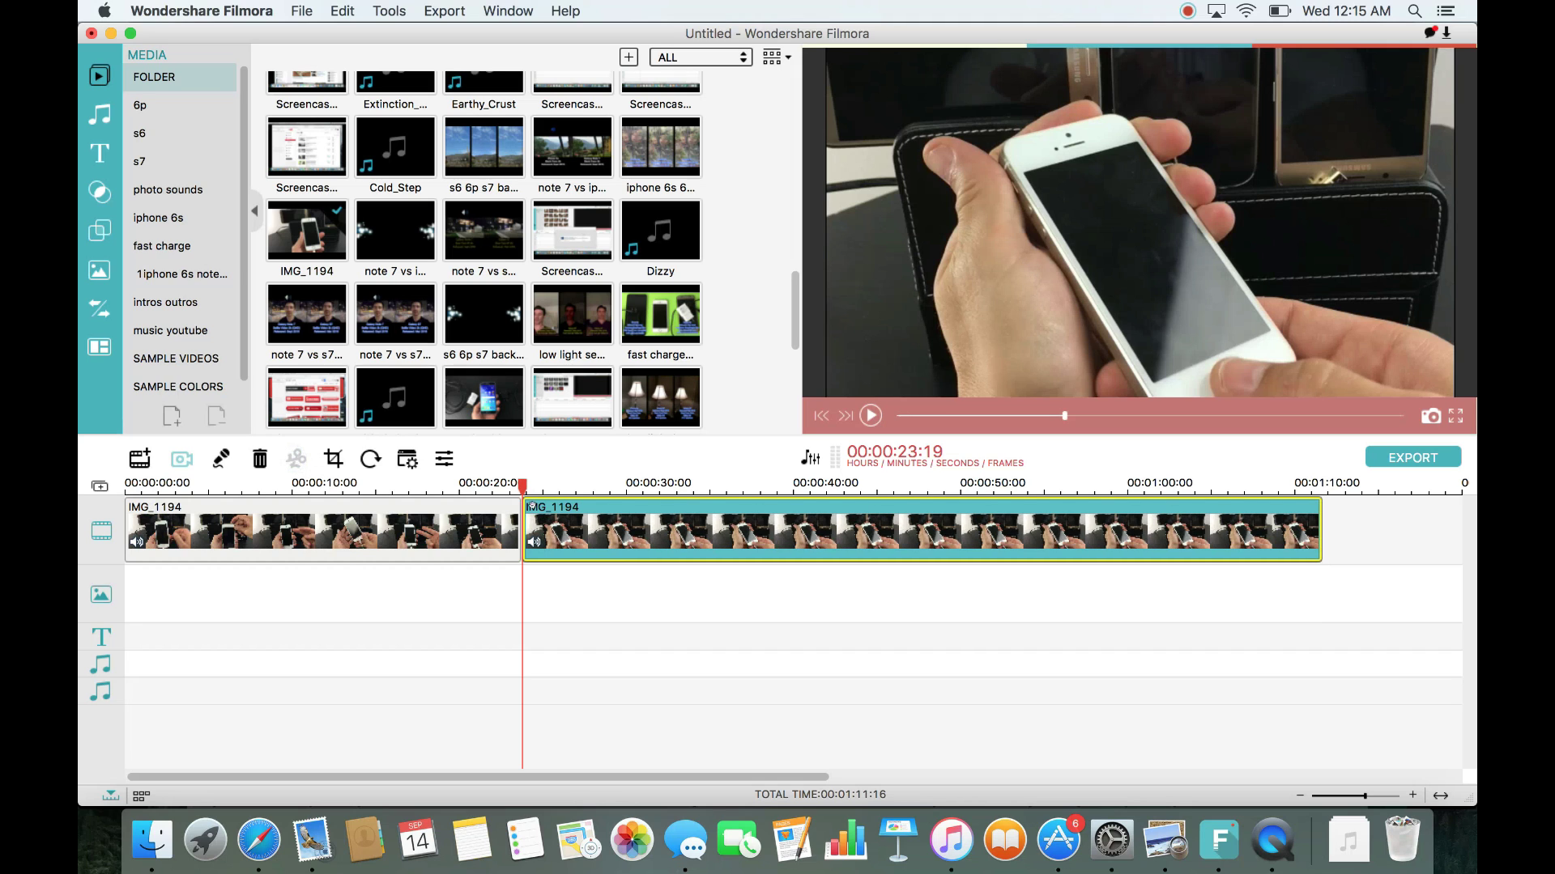
pyautogui.moveTo(532, 496); pyautogui.dragTo(609, 500)
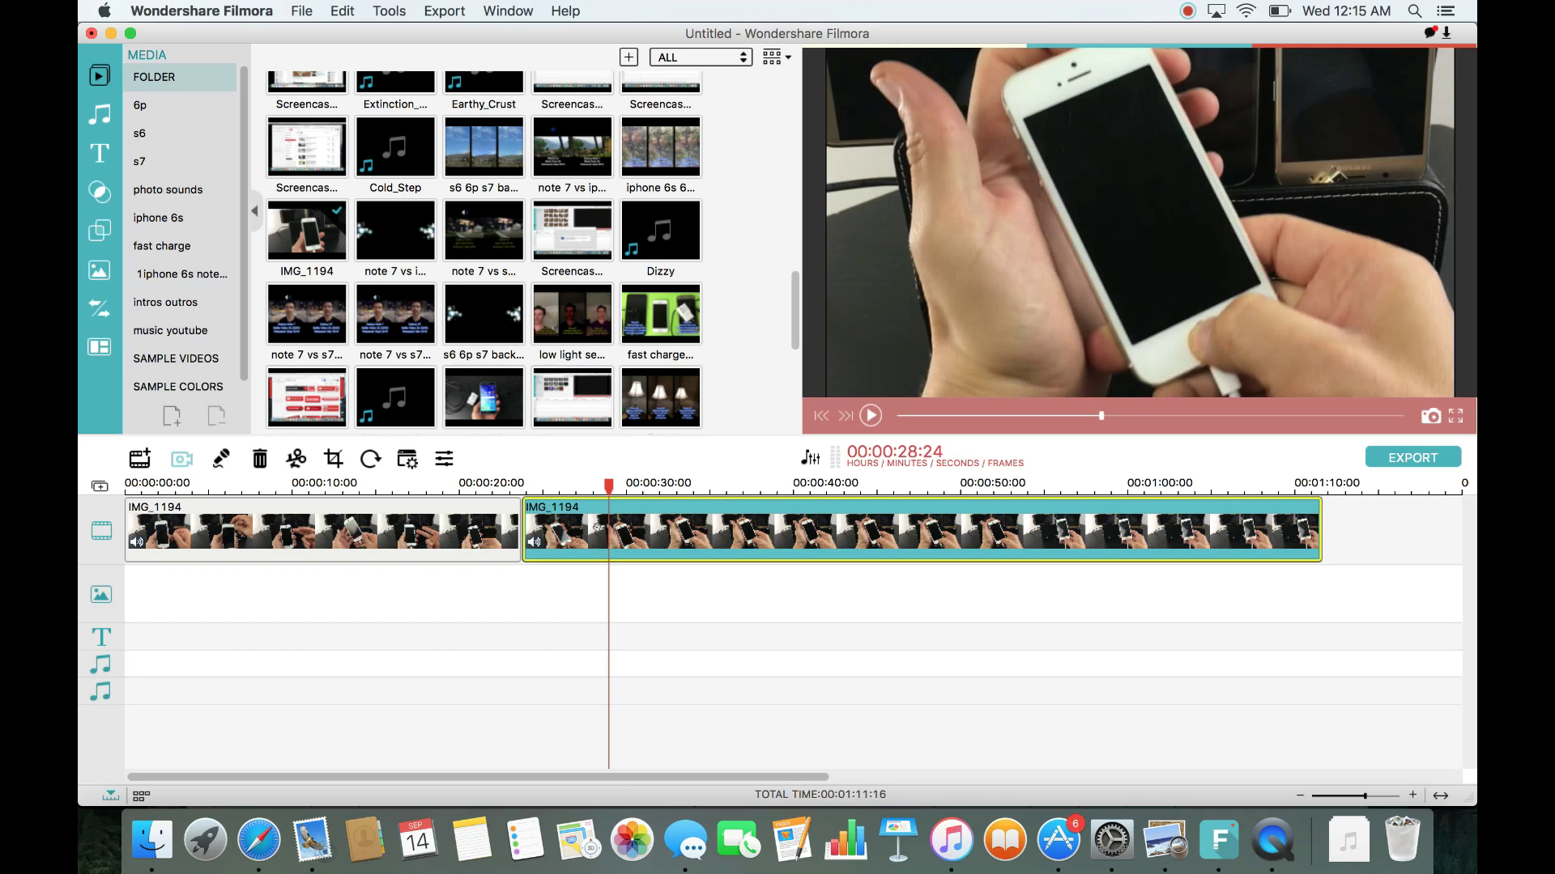
pyautogui.click(297, 458)
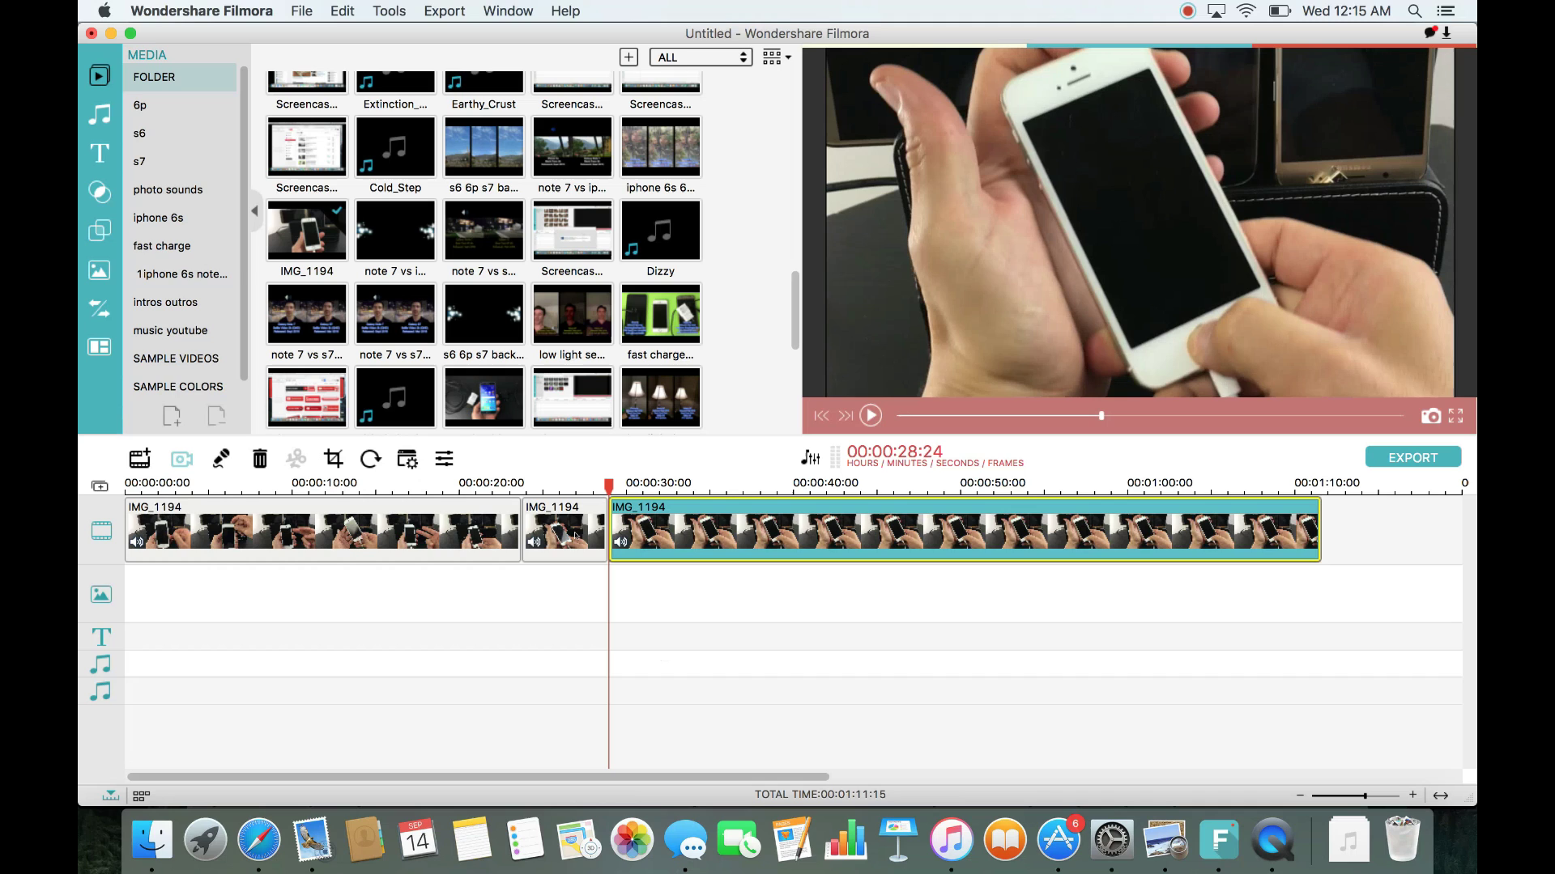
# - Crop the short middle section of IMG_1194 to a tighter 16:9 frame around the phone
pyautogui.click(570, 526)
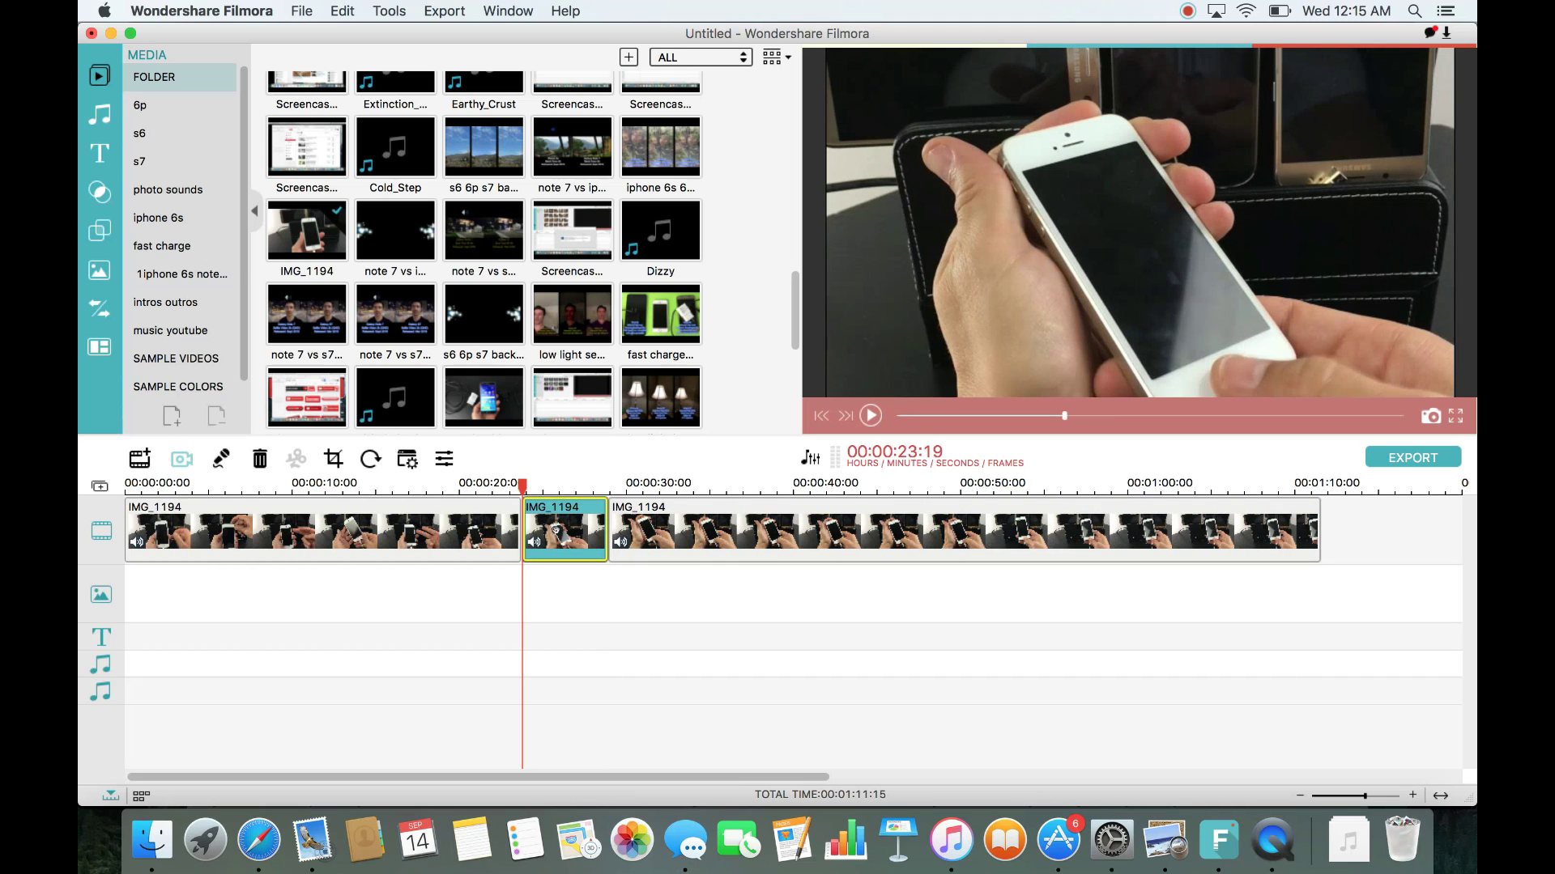
pyautogui.click(333, 460)
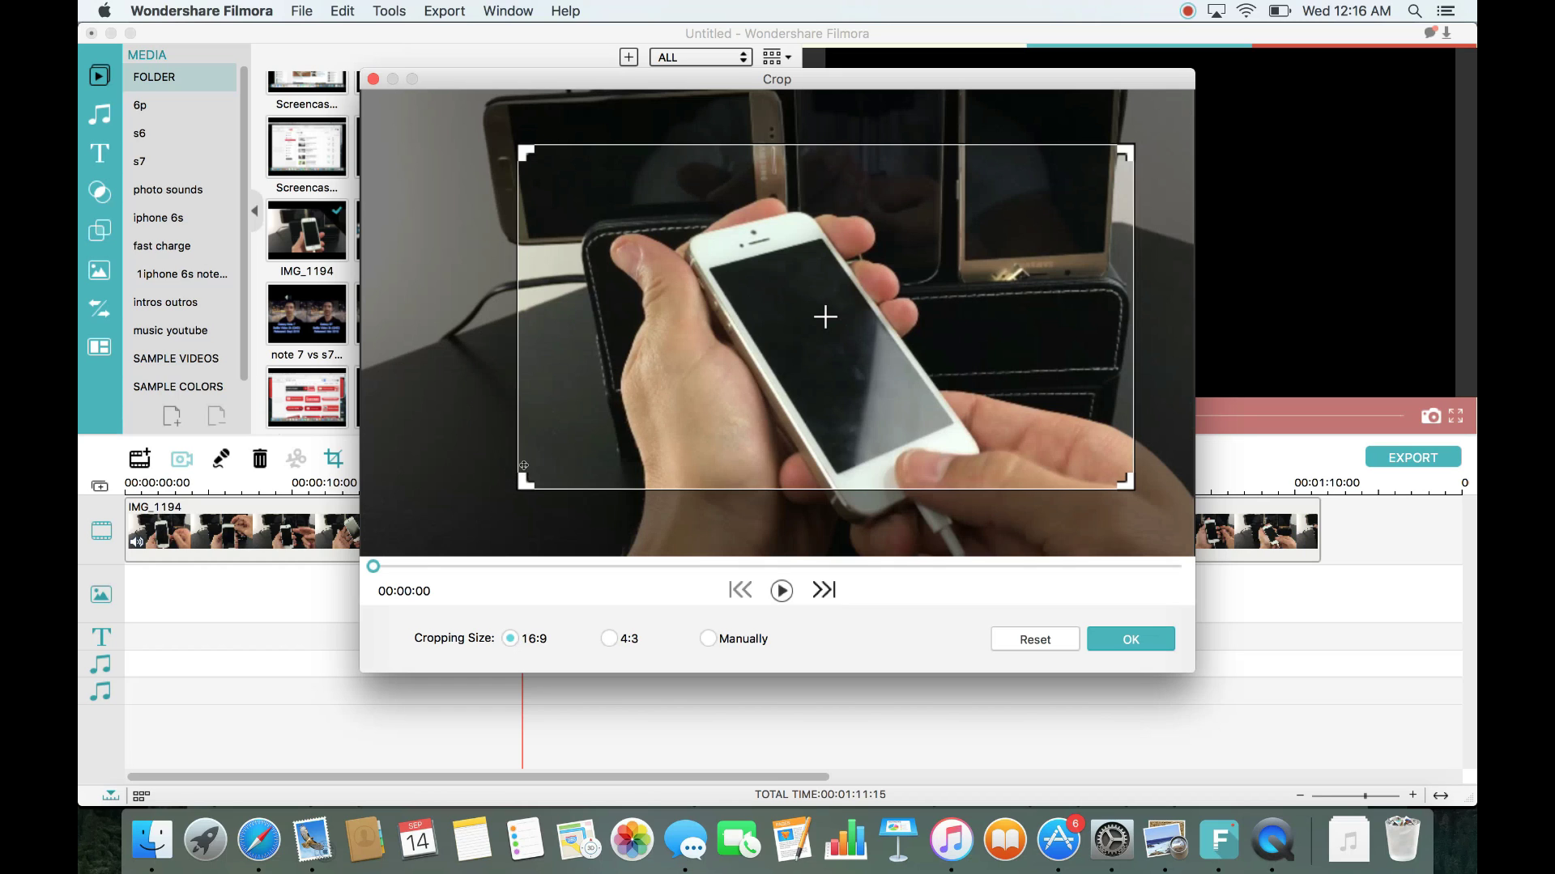
pyautogui.moveTo(518, 479); pyautogui.dragTo(718, 385)
pyautogui.moveTo(900, 299); pyautogui.dragTo(821, 359)
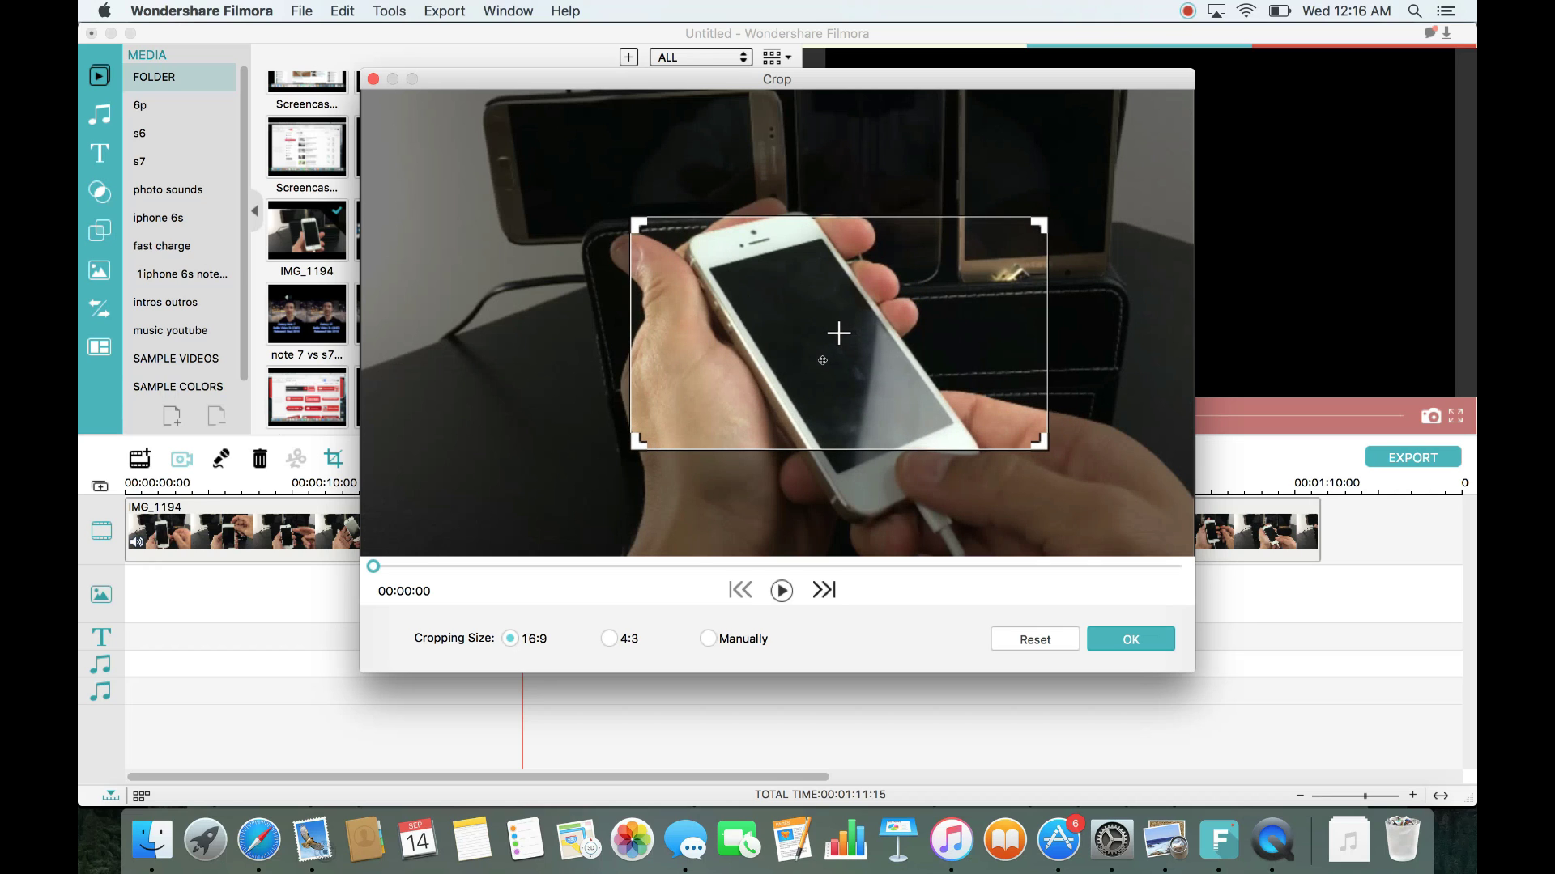
pyautogui.click(1130, 638)
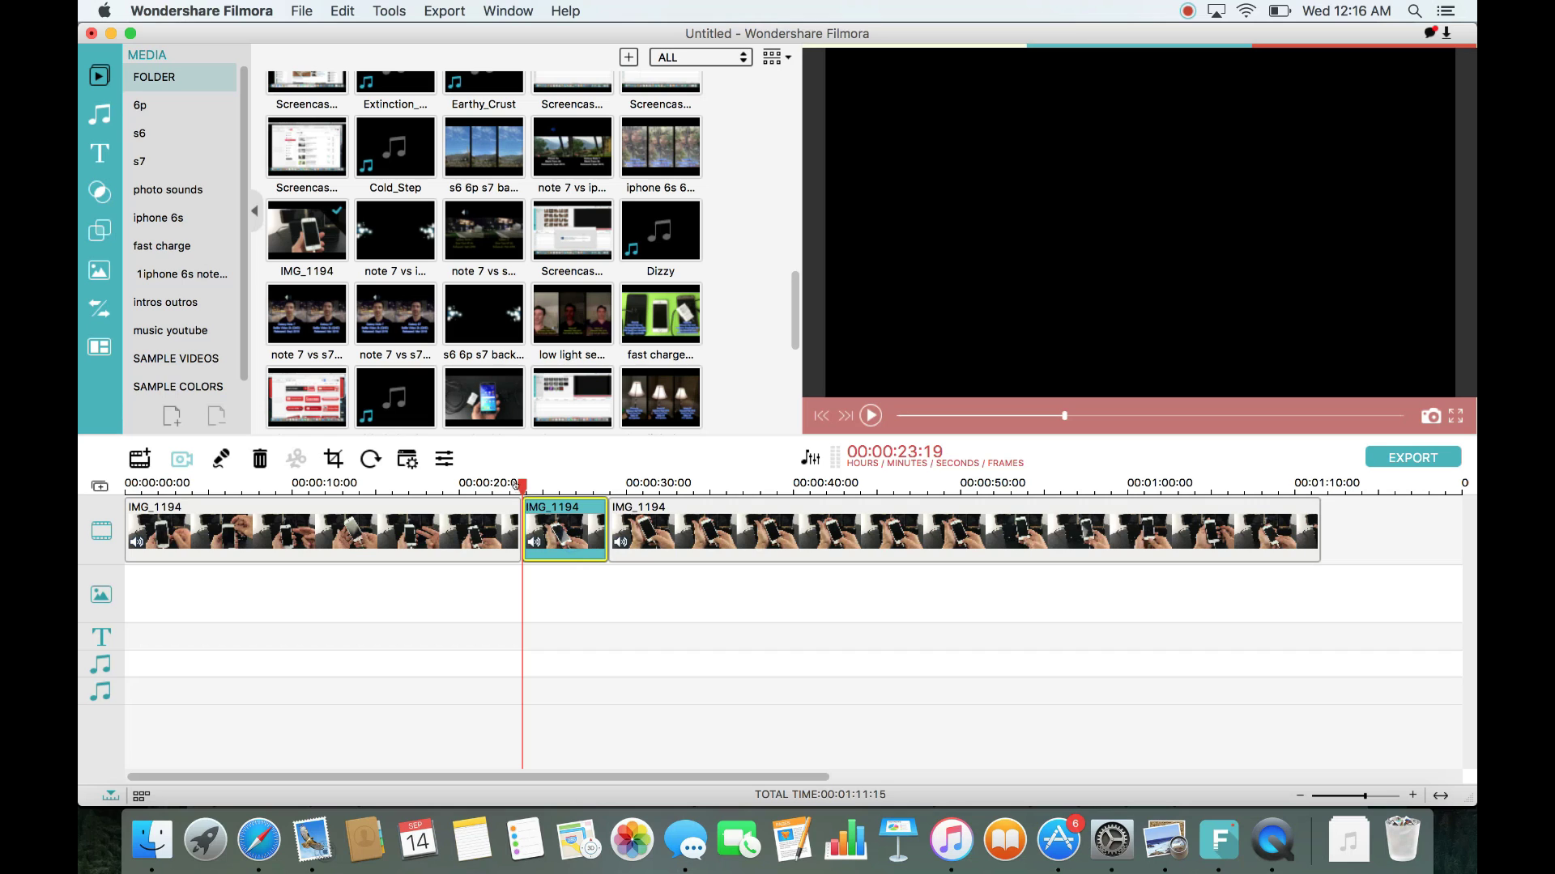
# - Play the timeline from 00:00:22:11 to 00:00:31:02 to check the zoomed-in middle section
pyautogui.moveTo(515, 484); pyautogui.dragTo(499, 485)
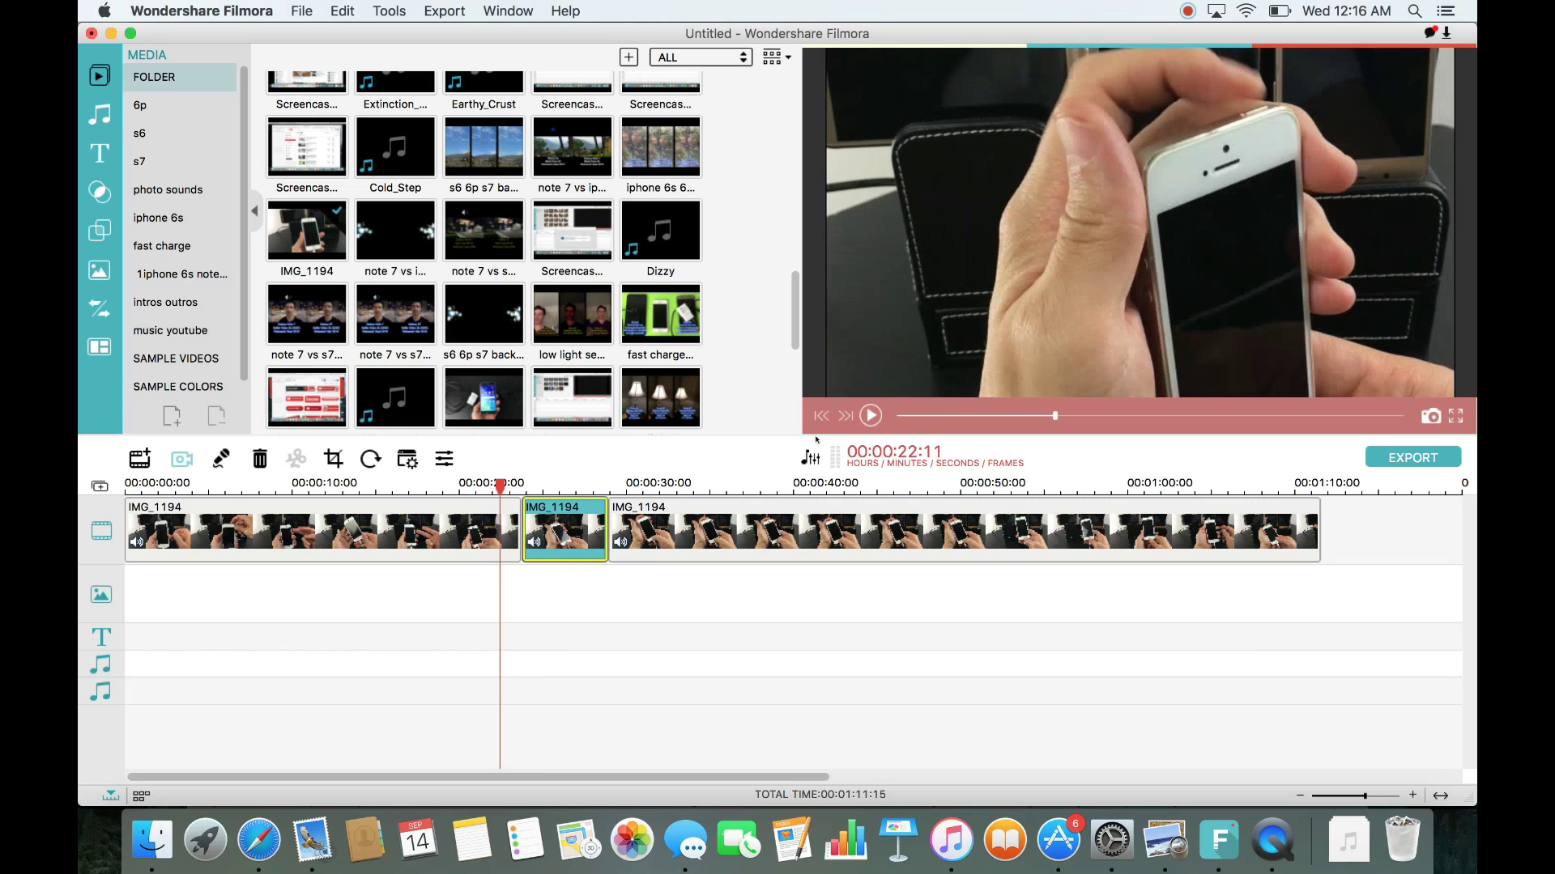
pyautogui.click(868, 416)
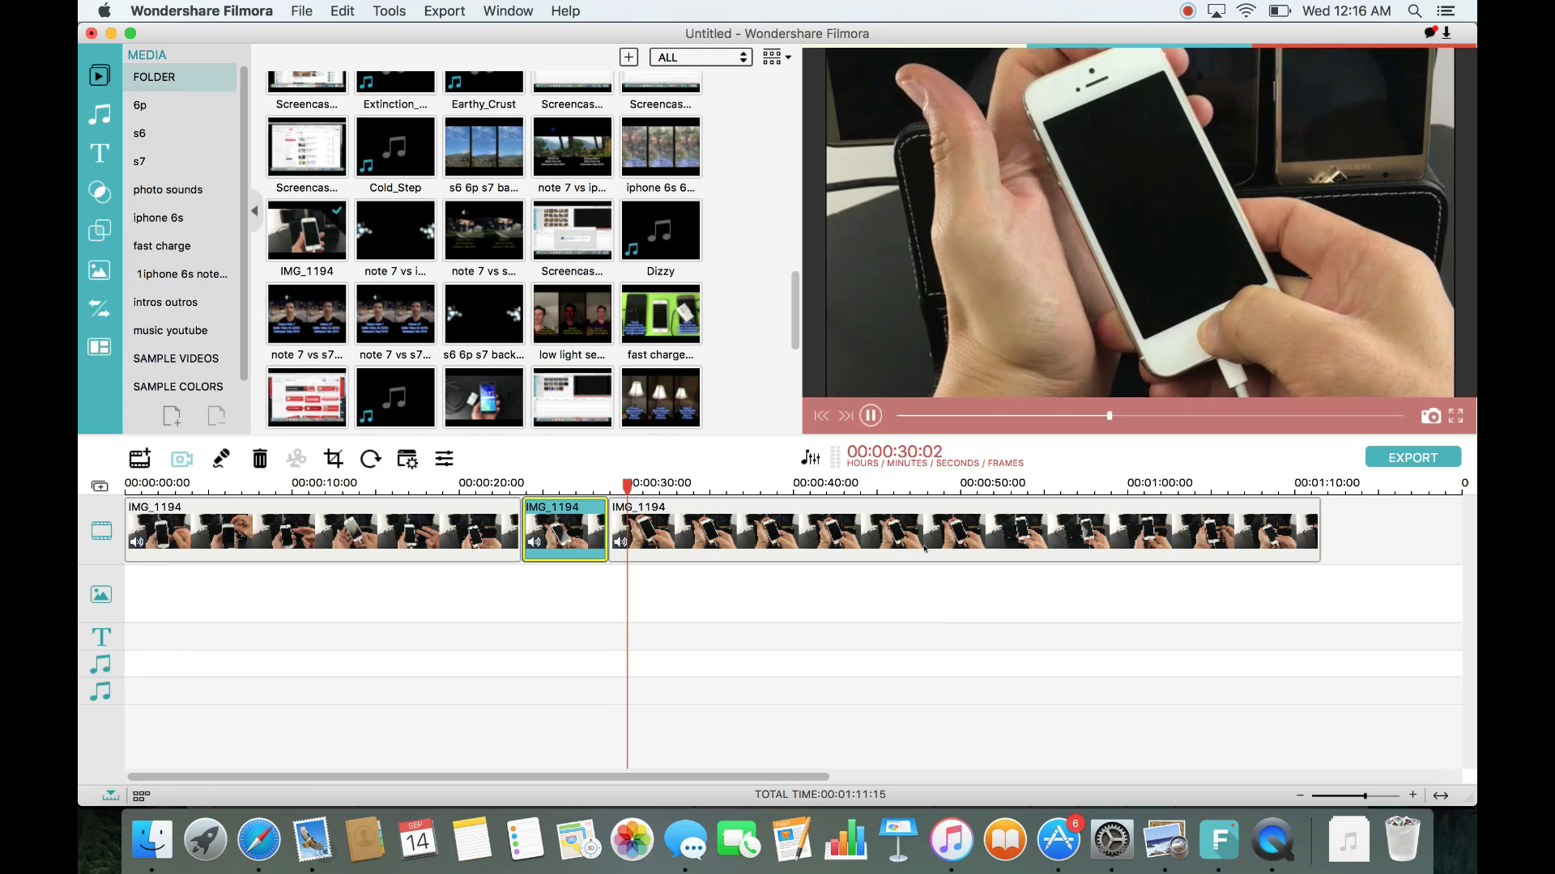
pyautogui.press('space')
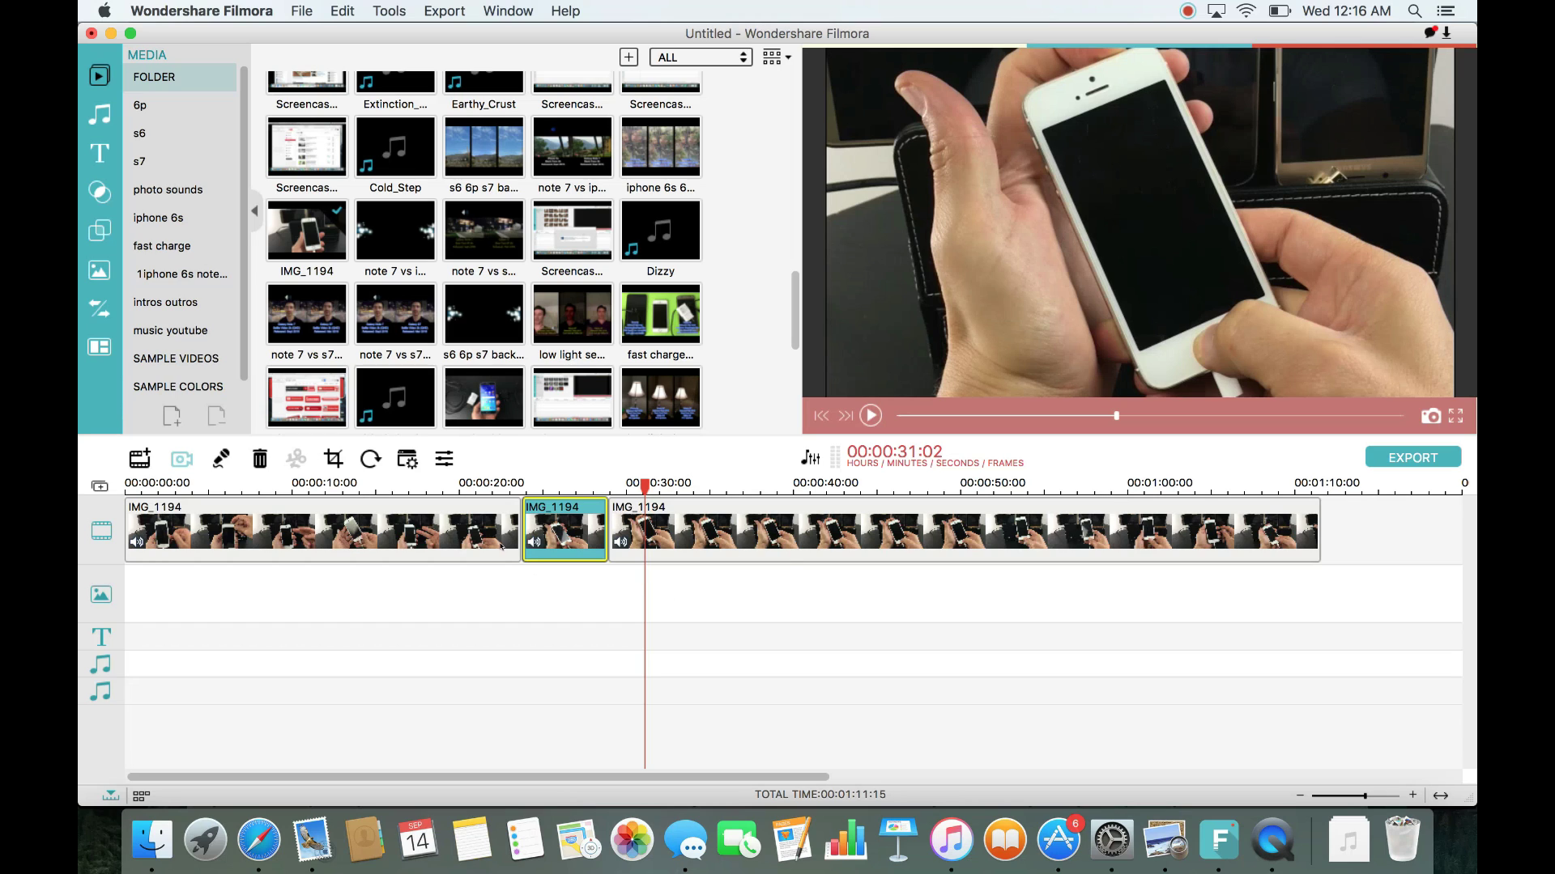
# - Open the rotation settings for the last IMG_1194 section on the timeline
pyautogui.click(677, 554)
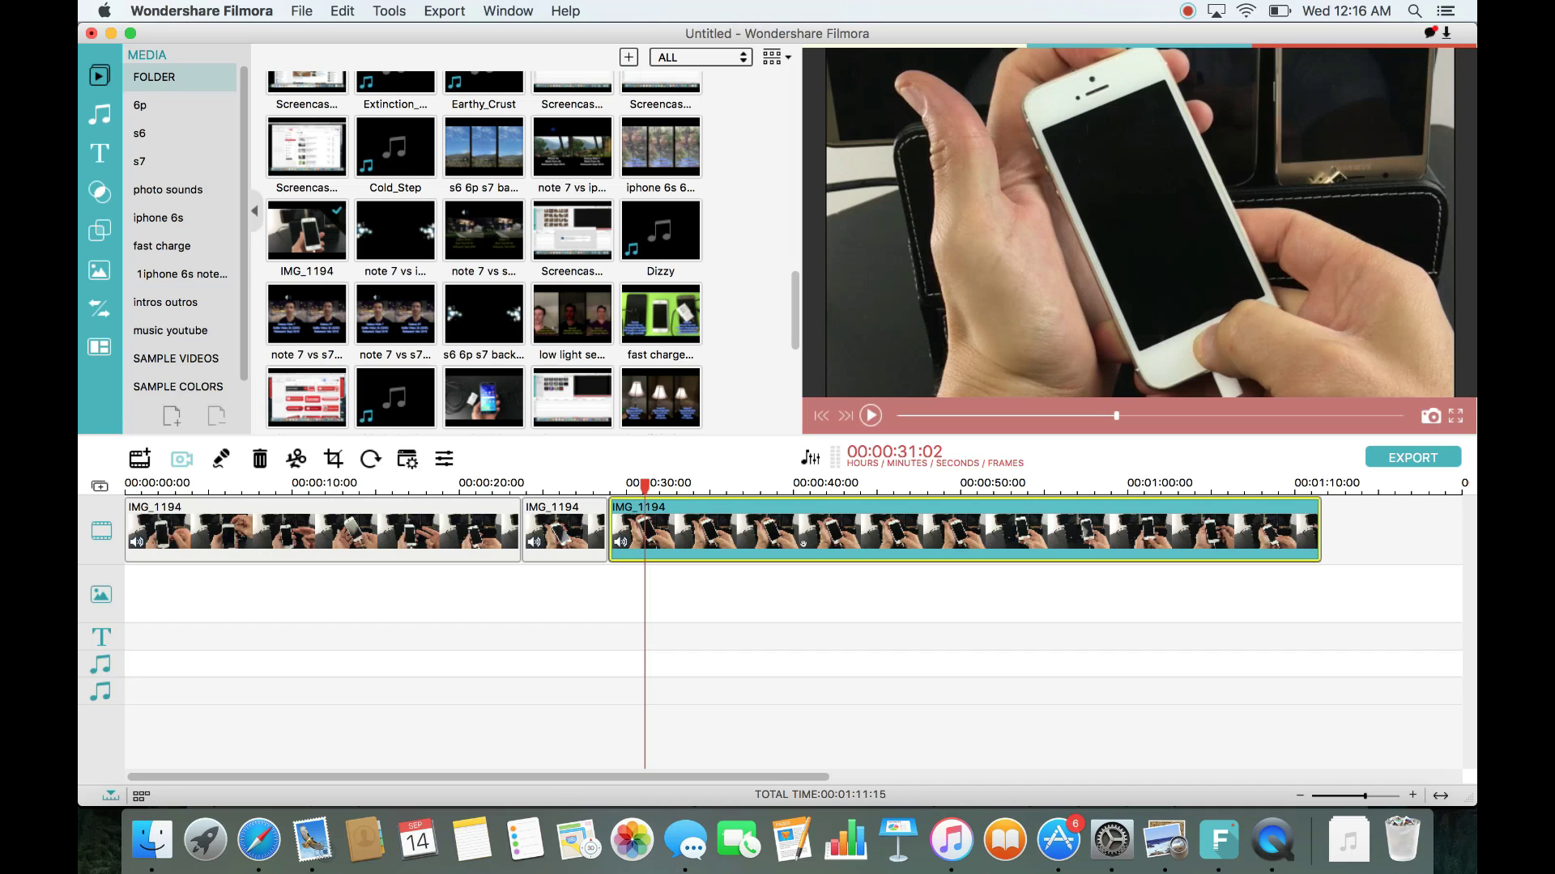
pyautogui.rightClick(664, 533)
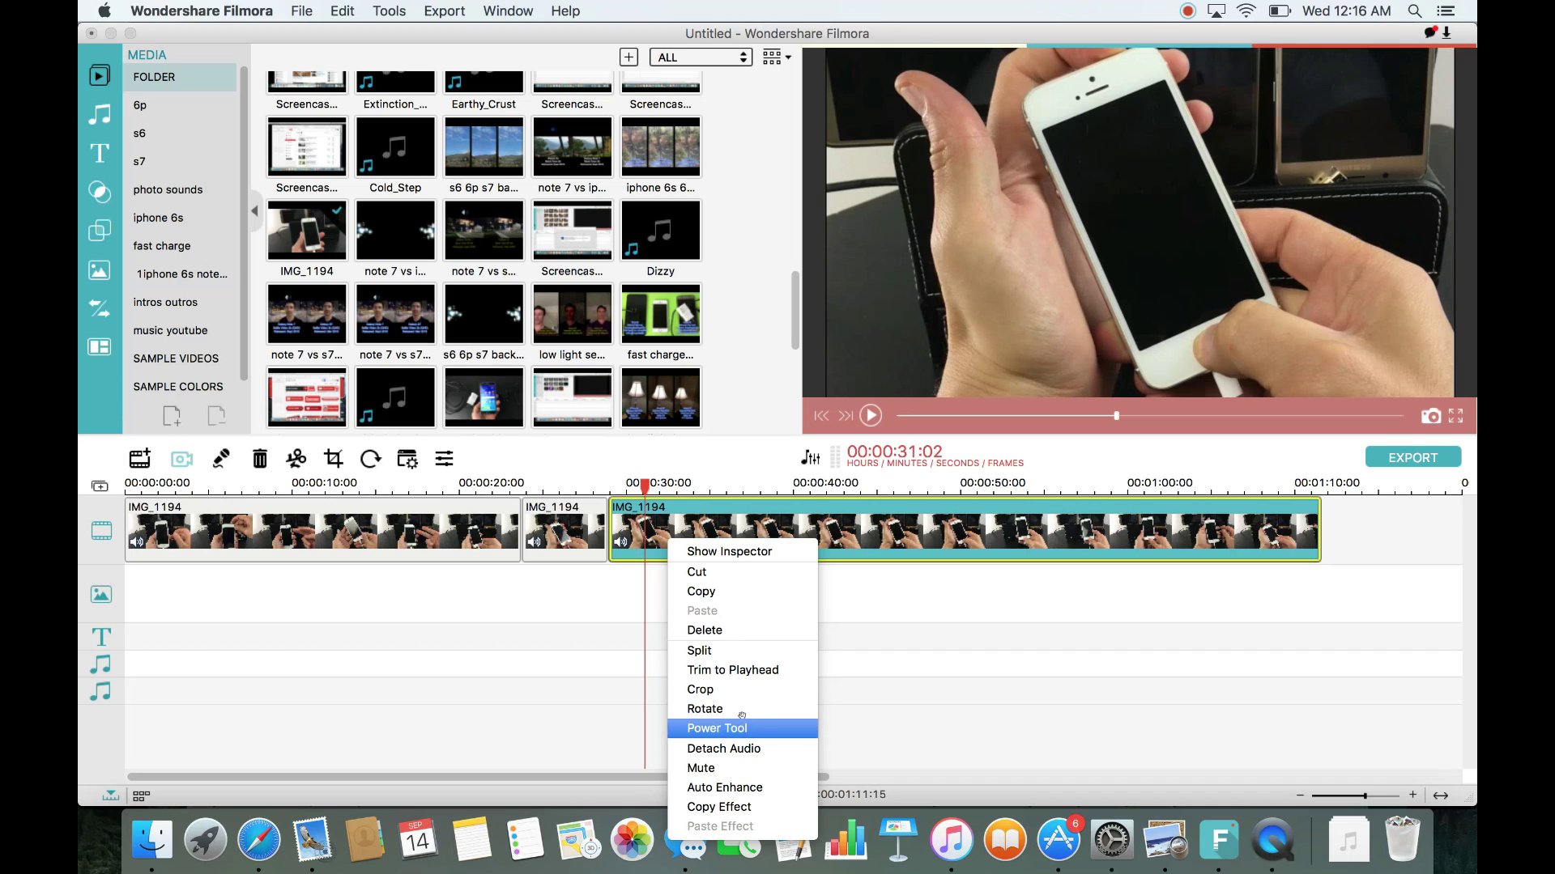
pyautogui.click(539, 455)
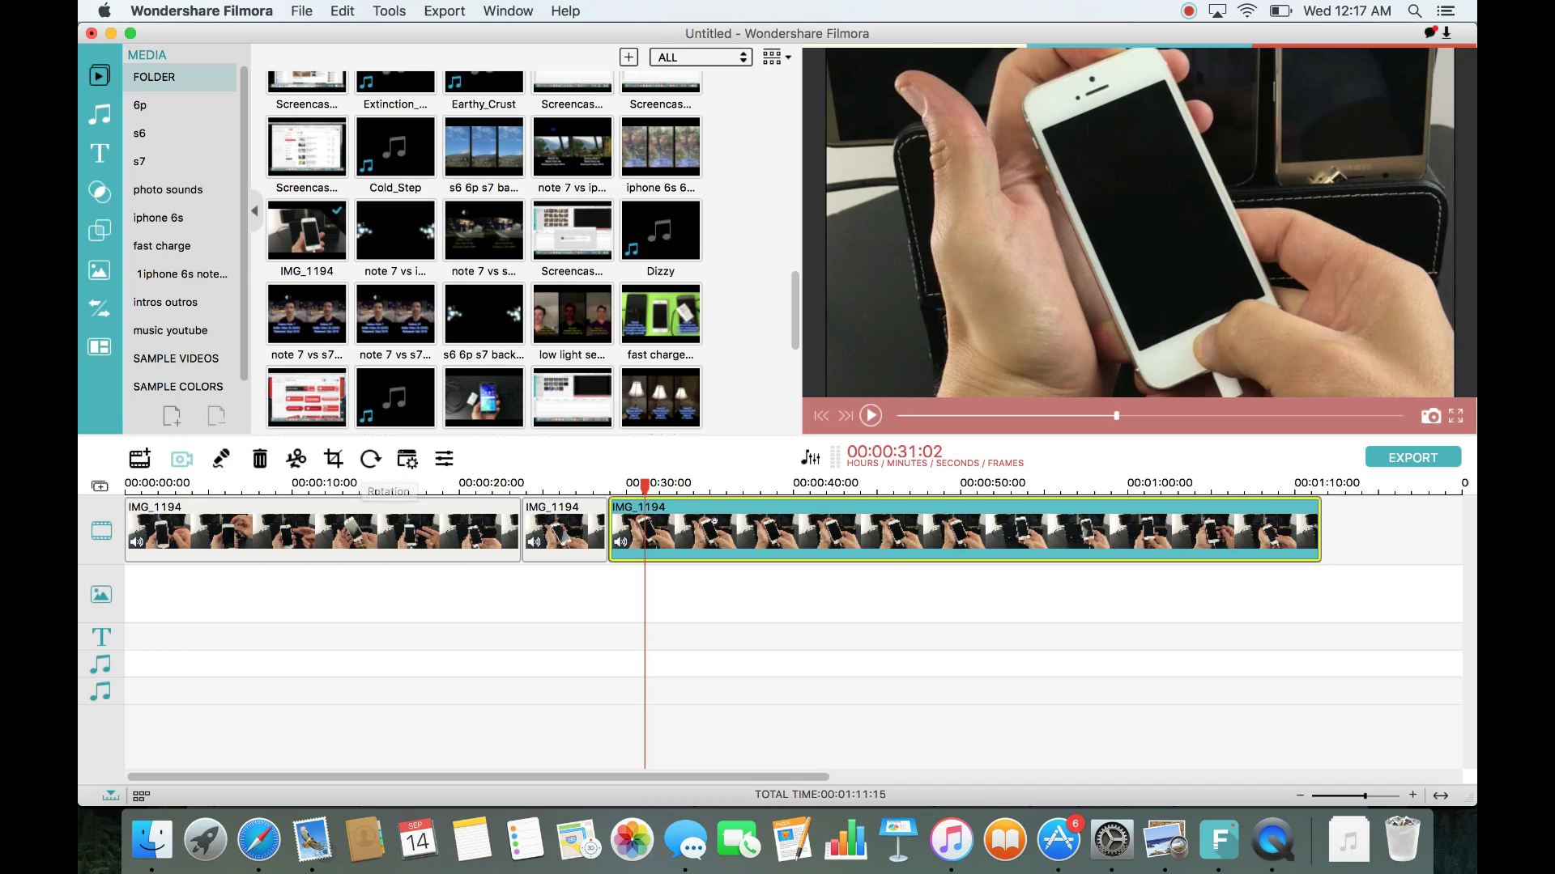
pyautogui.click(371, 459)
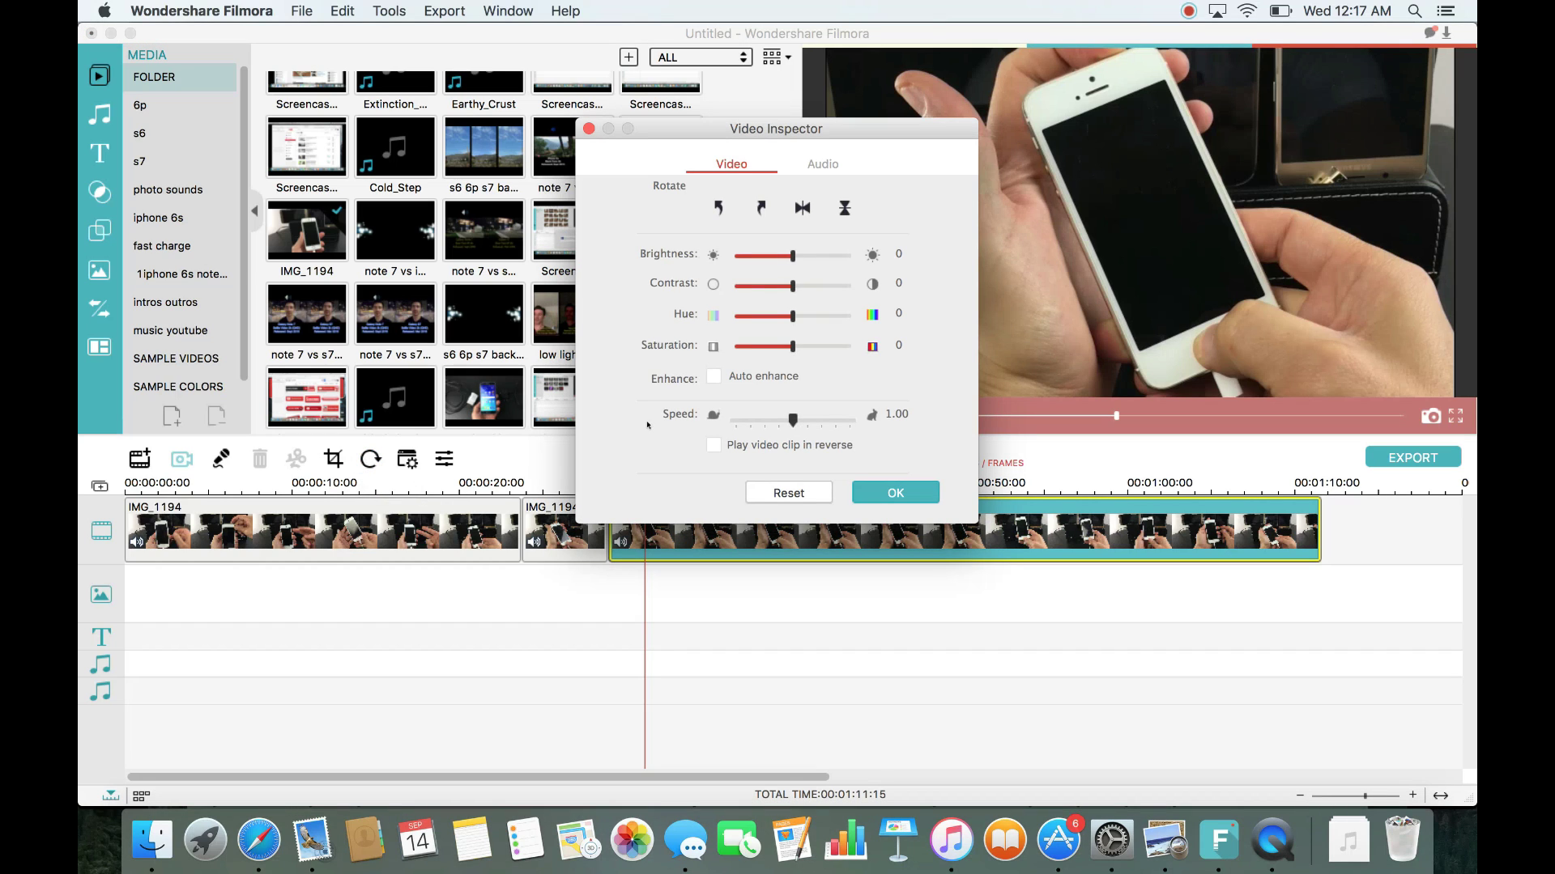
# - Rotate the last IMG_1194 section clockwise in 90-degree turns through a full circle
pyautogui.click(761, 209)
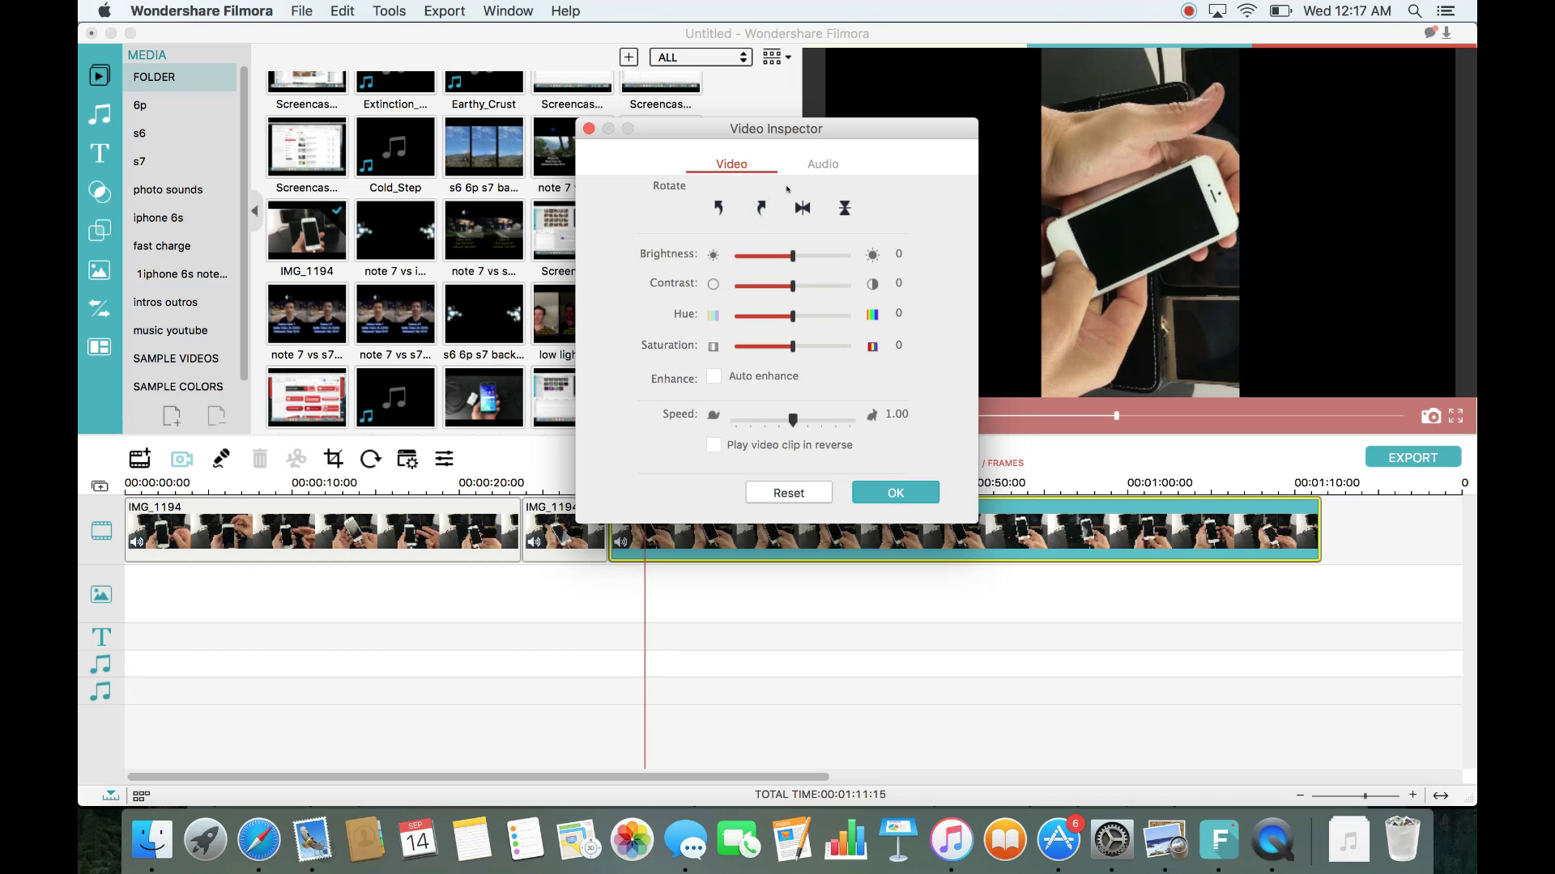
pyautogui.moveTo(832, 136); pyautogui.dragTo(693, 136)
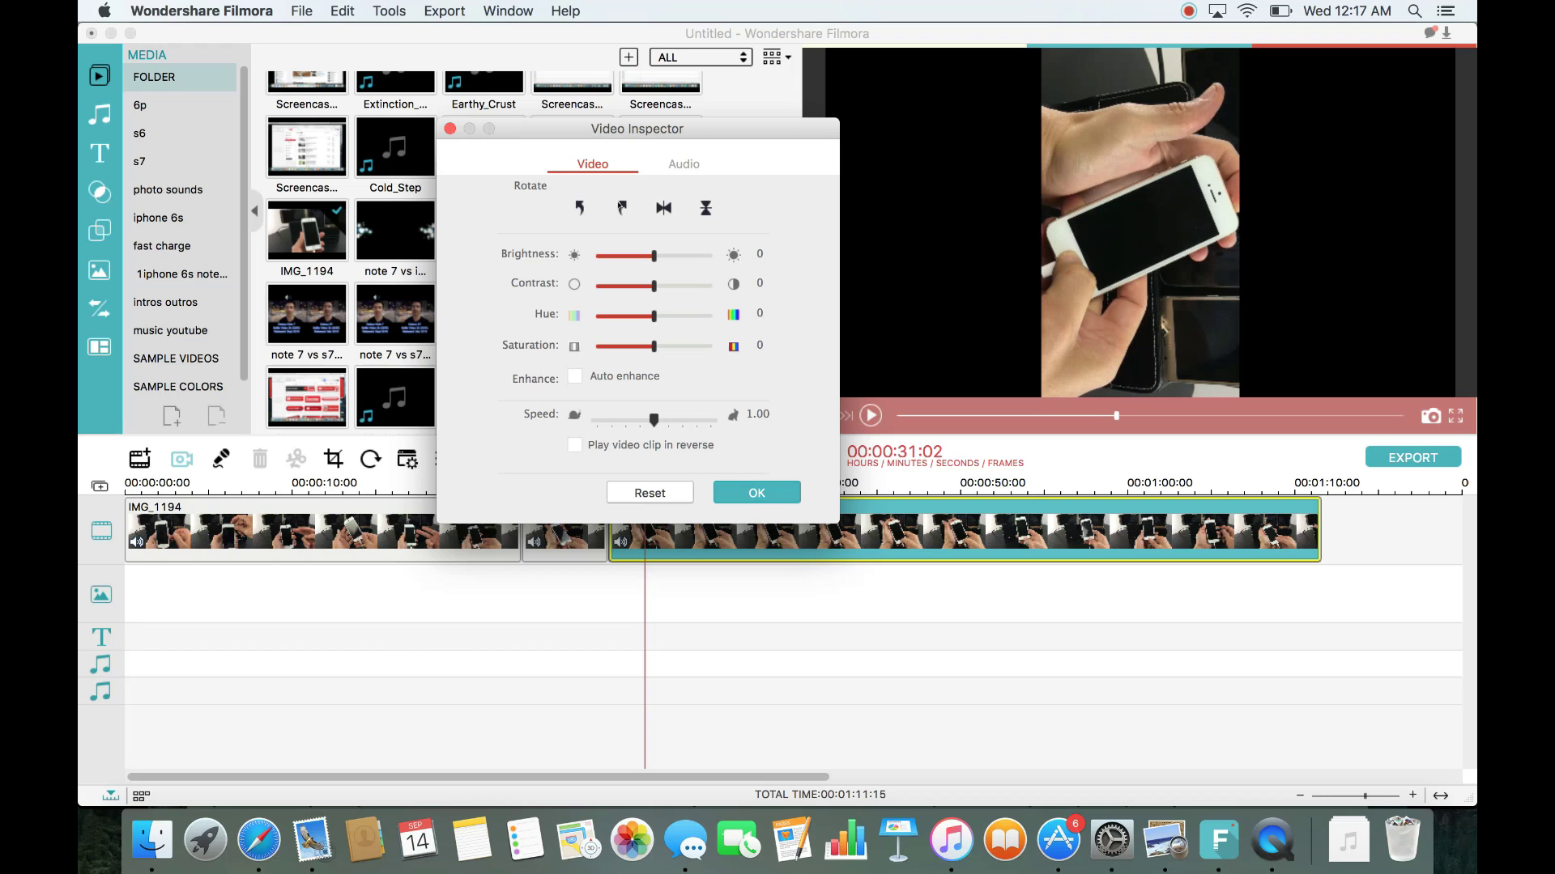
pyautogui.click(621, 208)
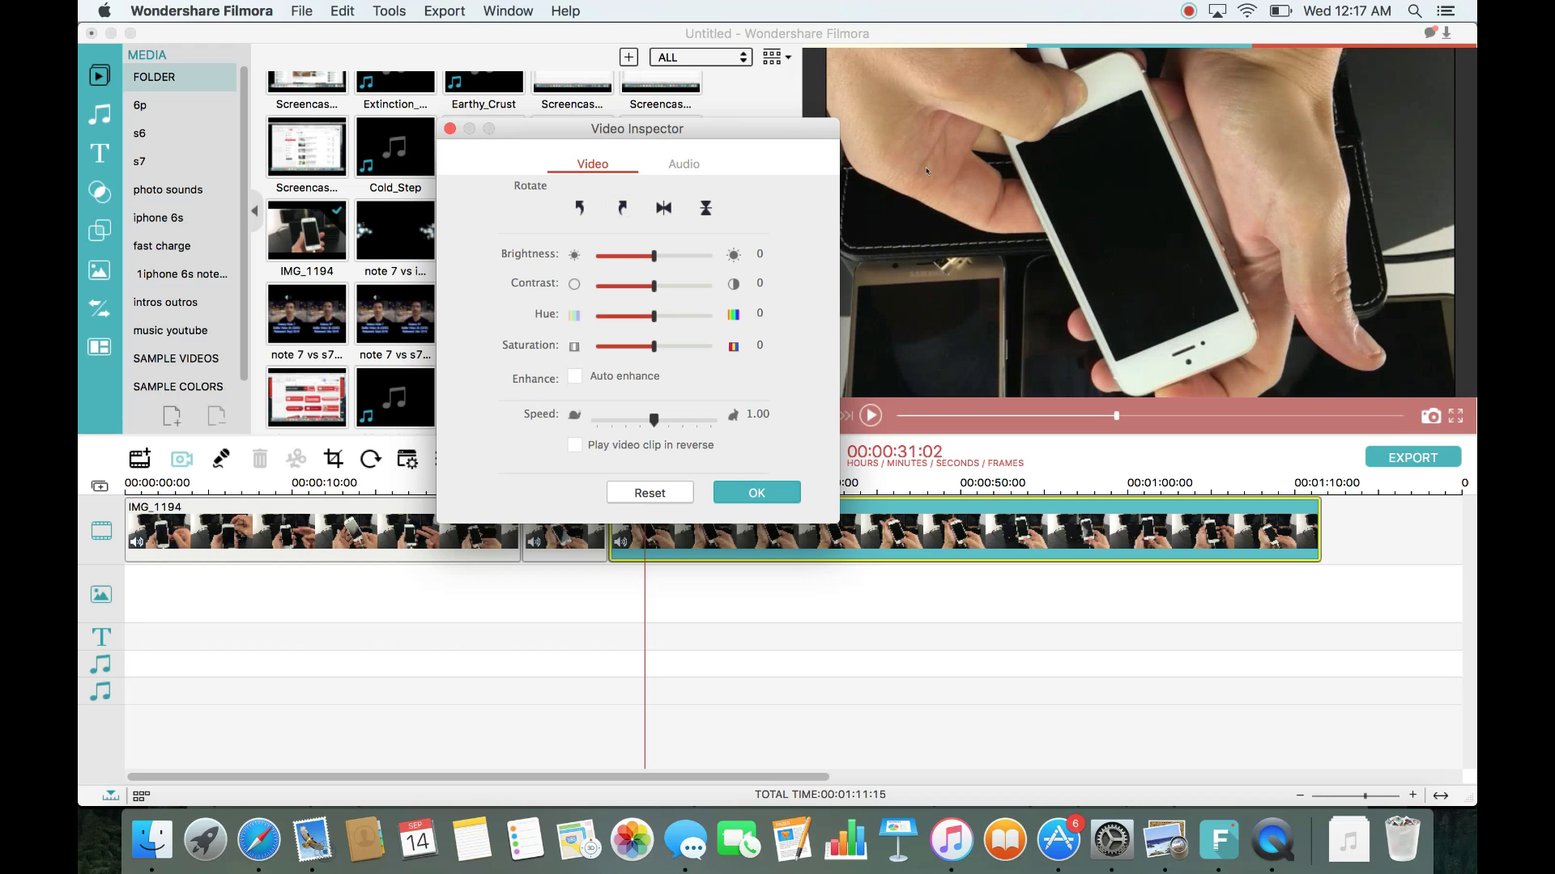
pyautogui.click(622, 208)
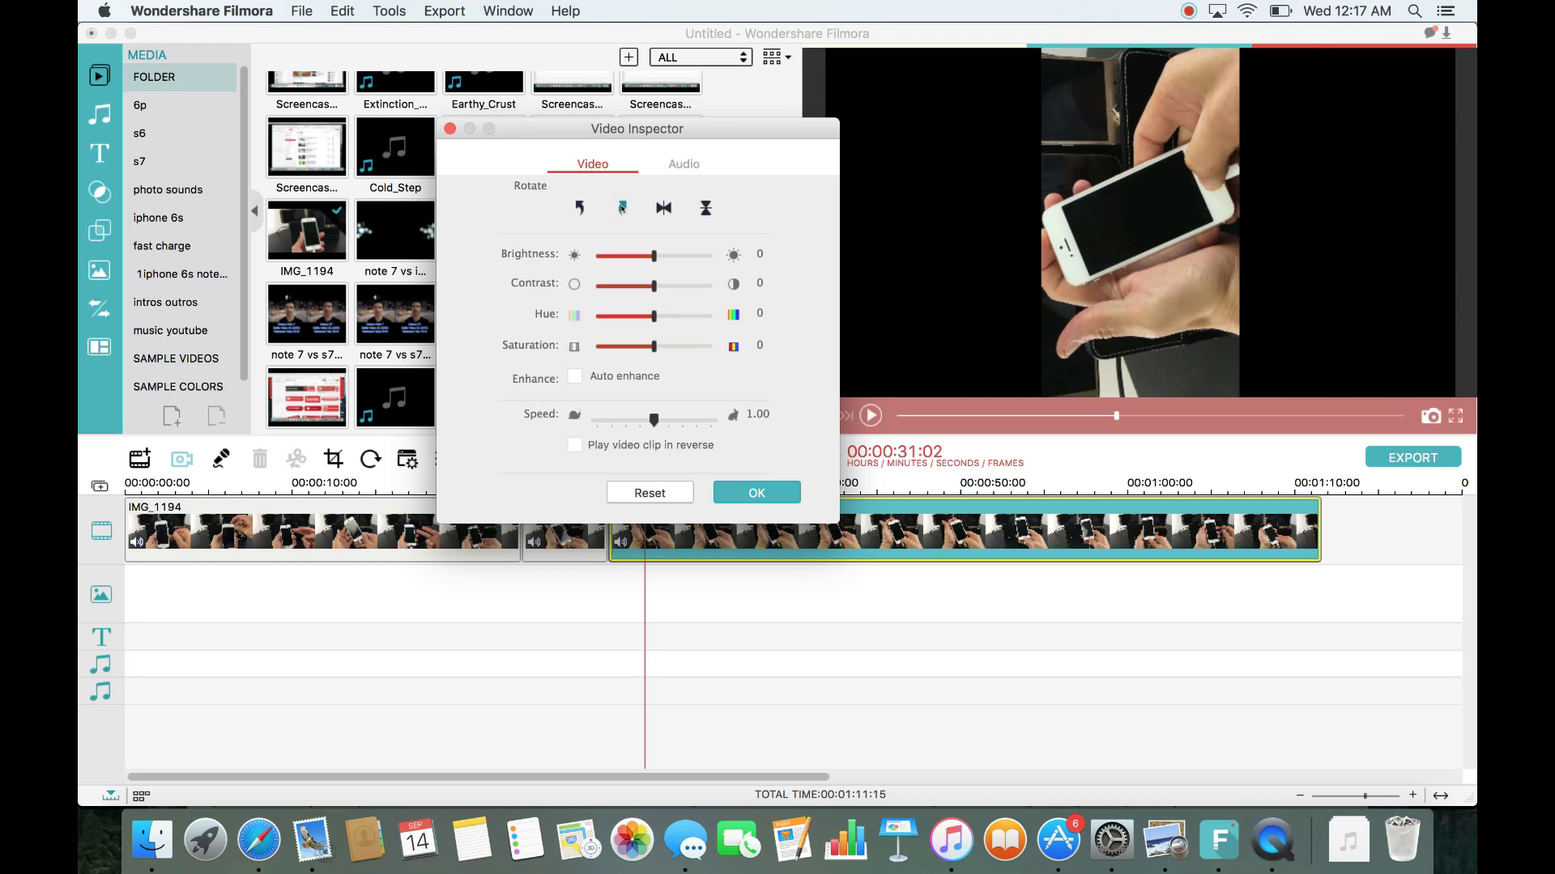
pyautogui.click(621, 208)
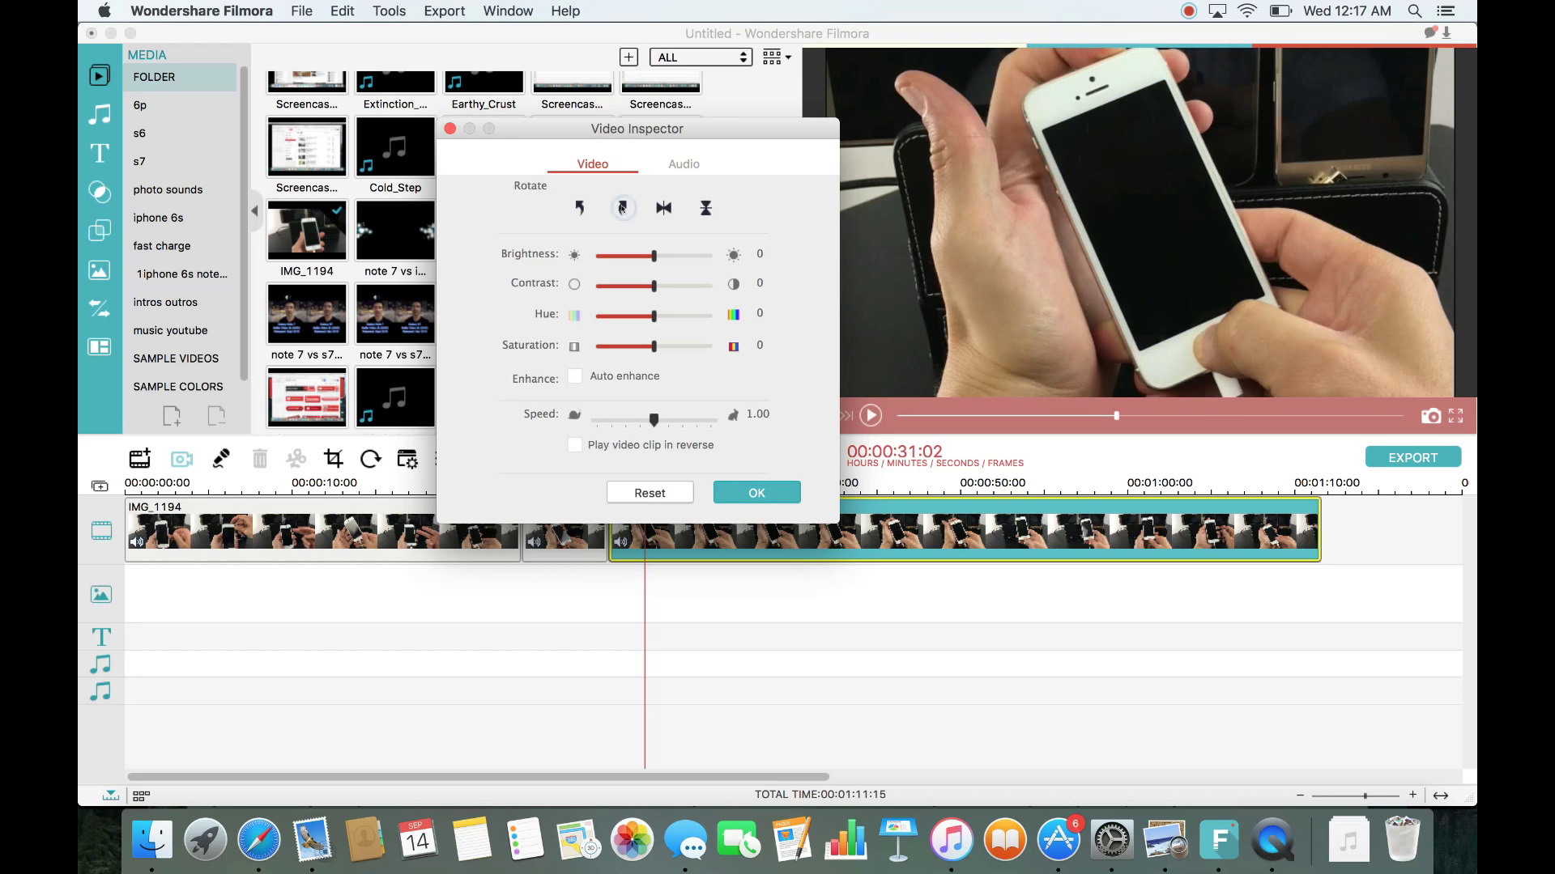
# - Mirror the last IMG_1194 section horizontally, leave it unflipped vertically, and rotate it 90 degrees counterclockwise
pyautogui.click(665, 208)
pyautogui.click(665, 208)
pyautogui.click(666, 208)
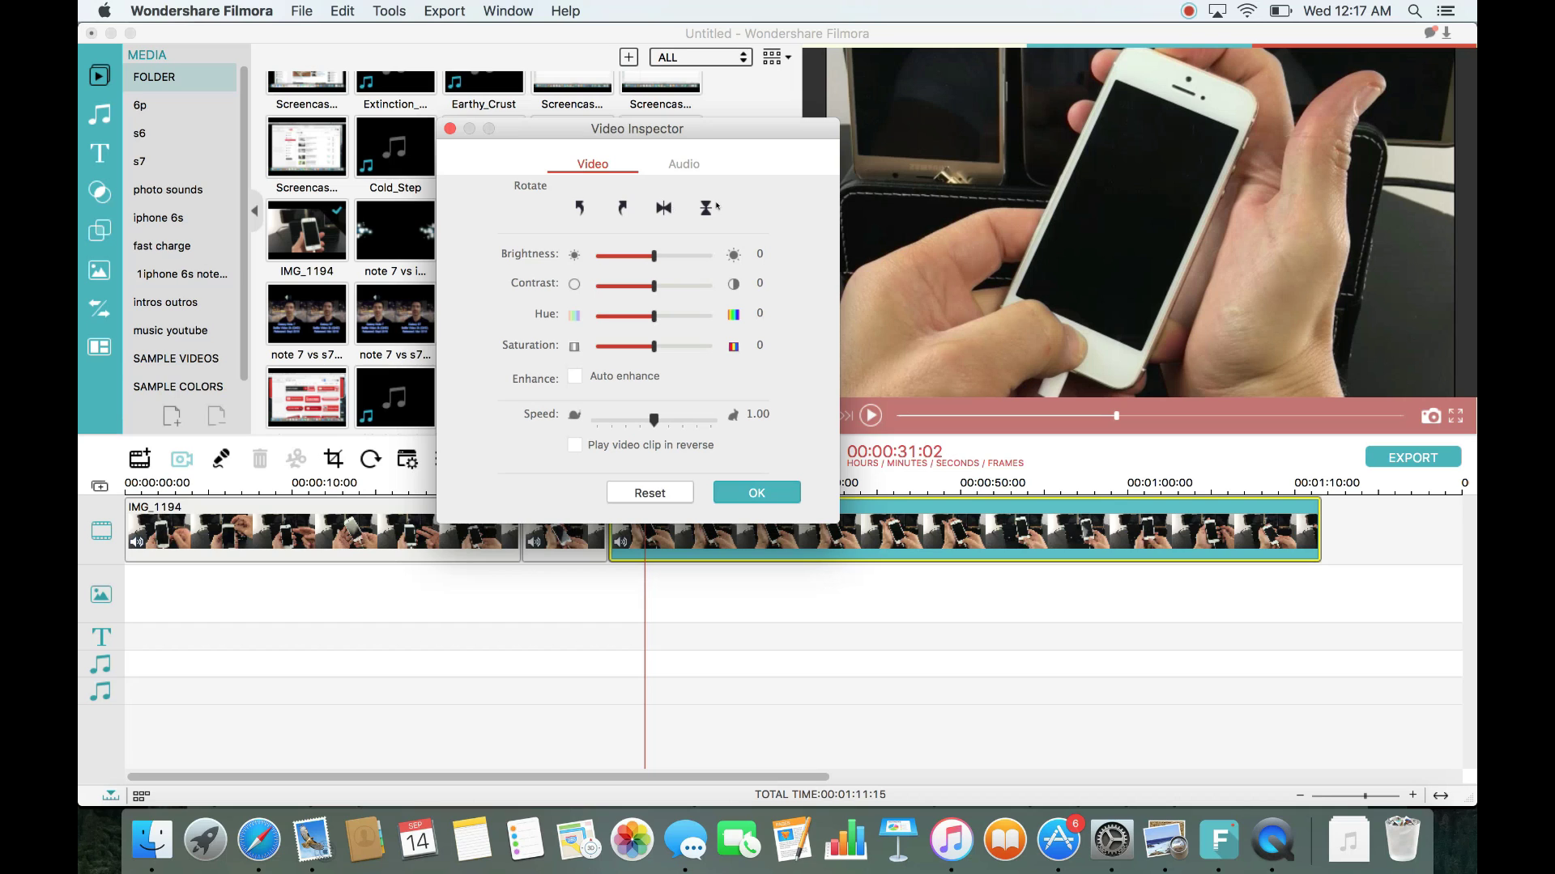
pyautogui.click(706, 209)
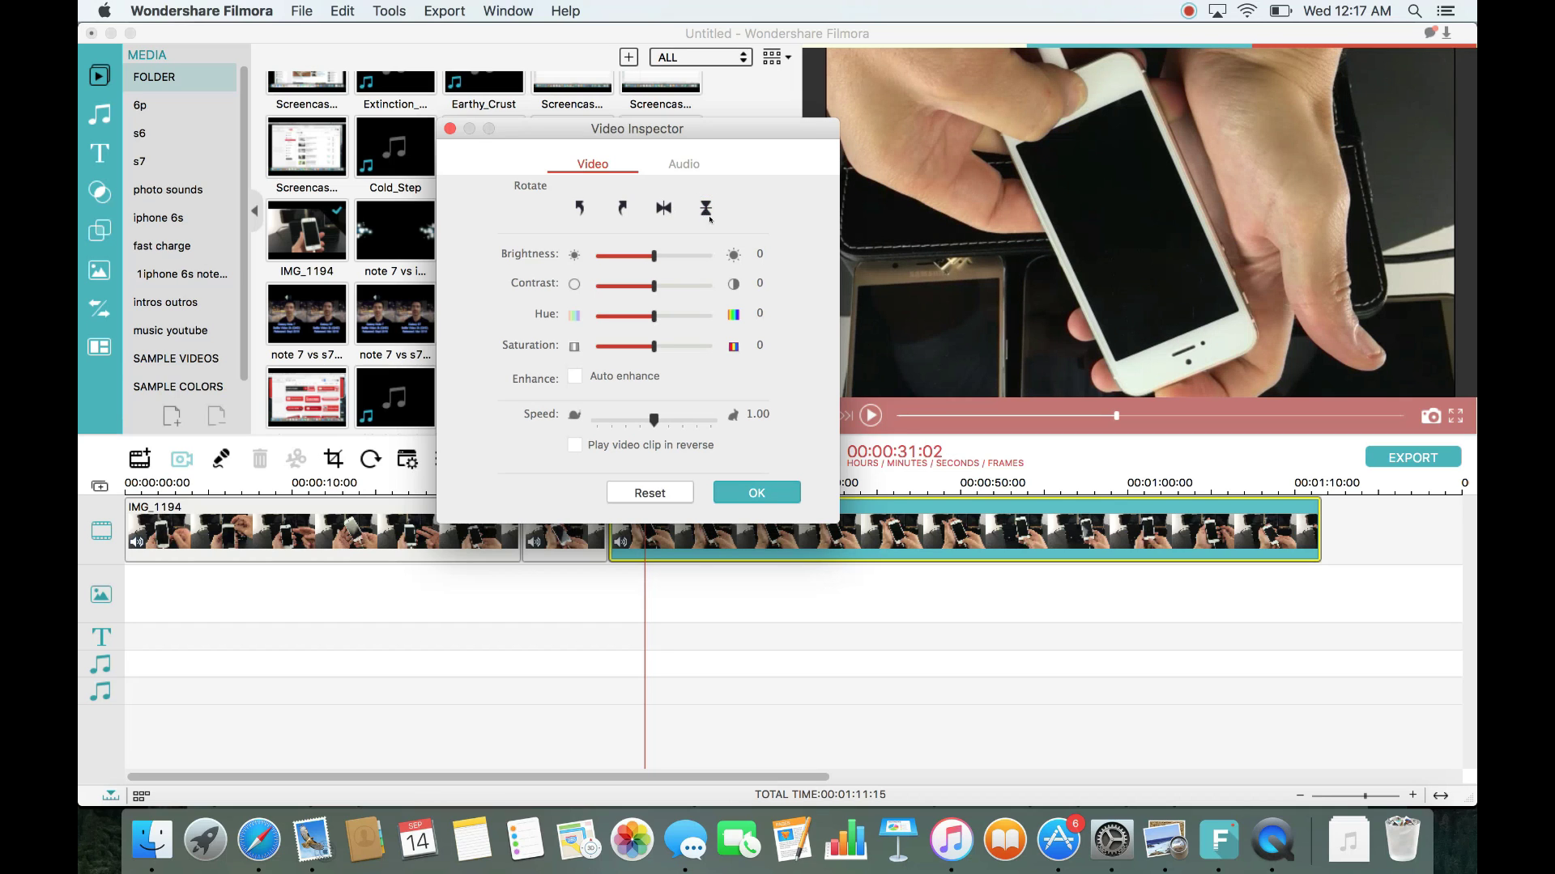
pyautogui.click(705, 209)
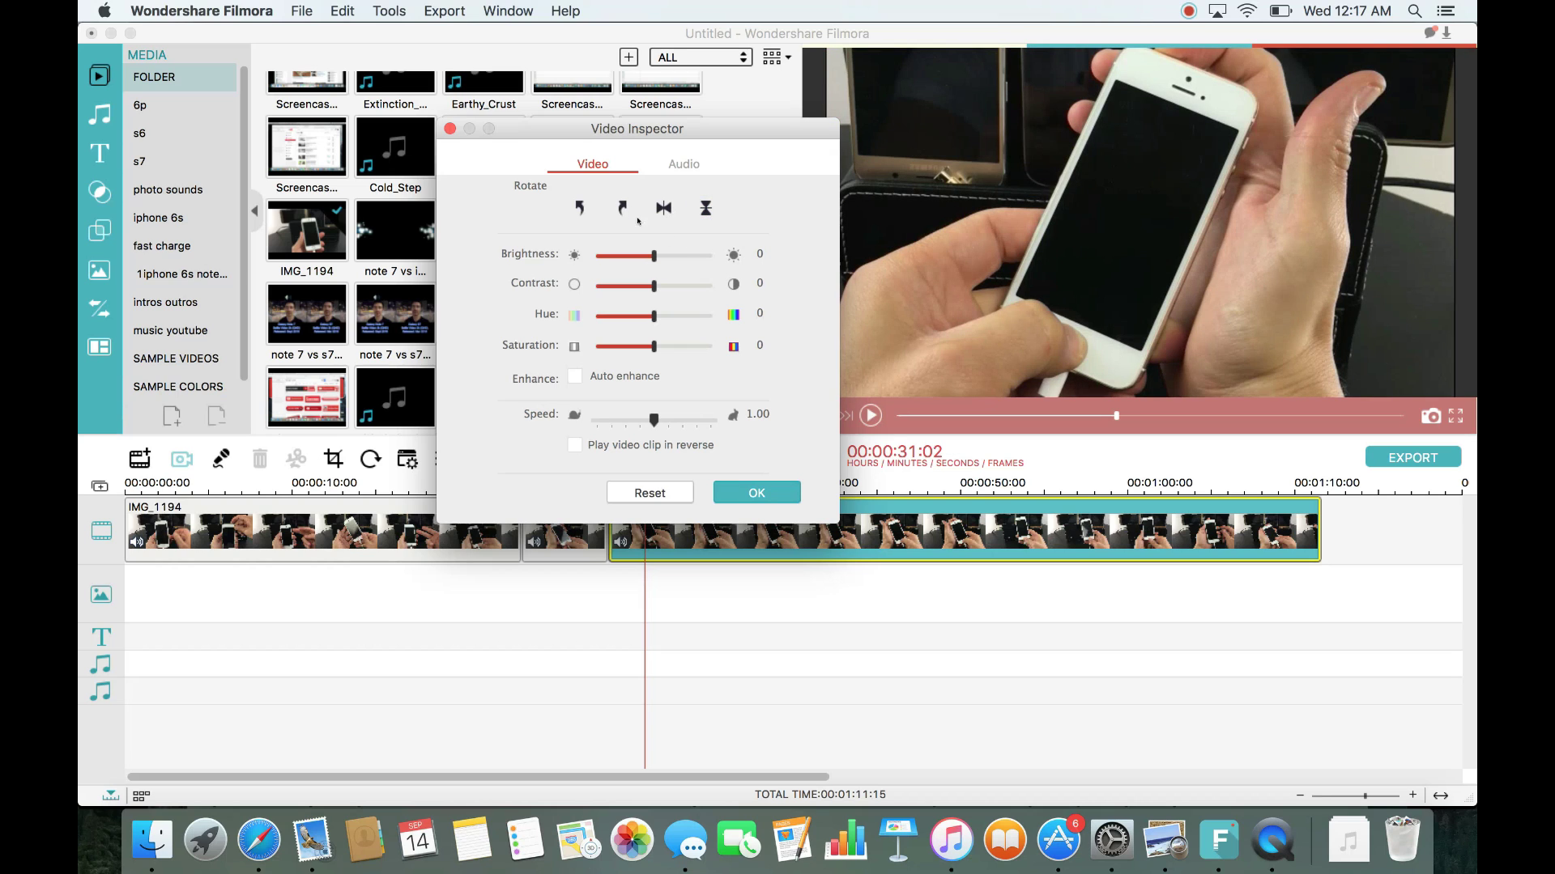
pyautogui.click(580, 208)
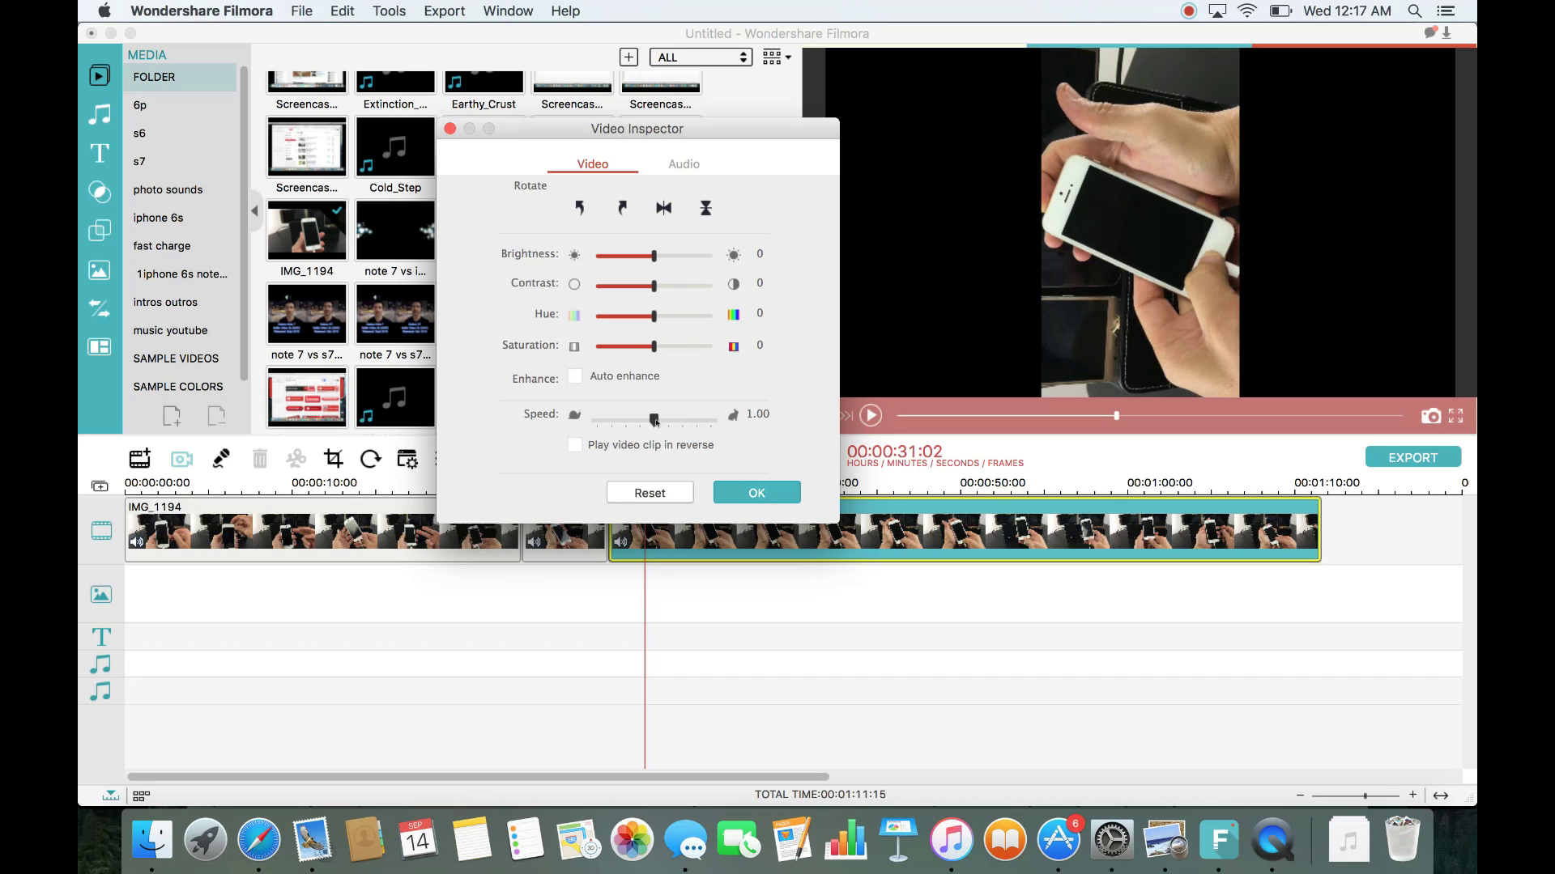
# - Slow the last IMG_1194 section one notch below normal speed, review its audio settings and apply the changes
pyautogui.moveTo(655, 420)
pyautogui.mouseDown()
pyautogui.moveTo(710, 421)
pyautogui.moveTo(640, 421)
pyautogui.mouseUp()
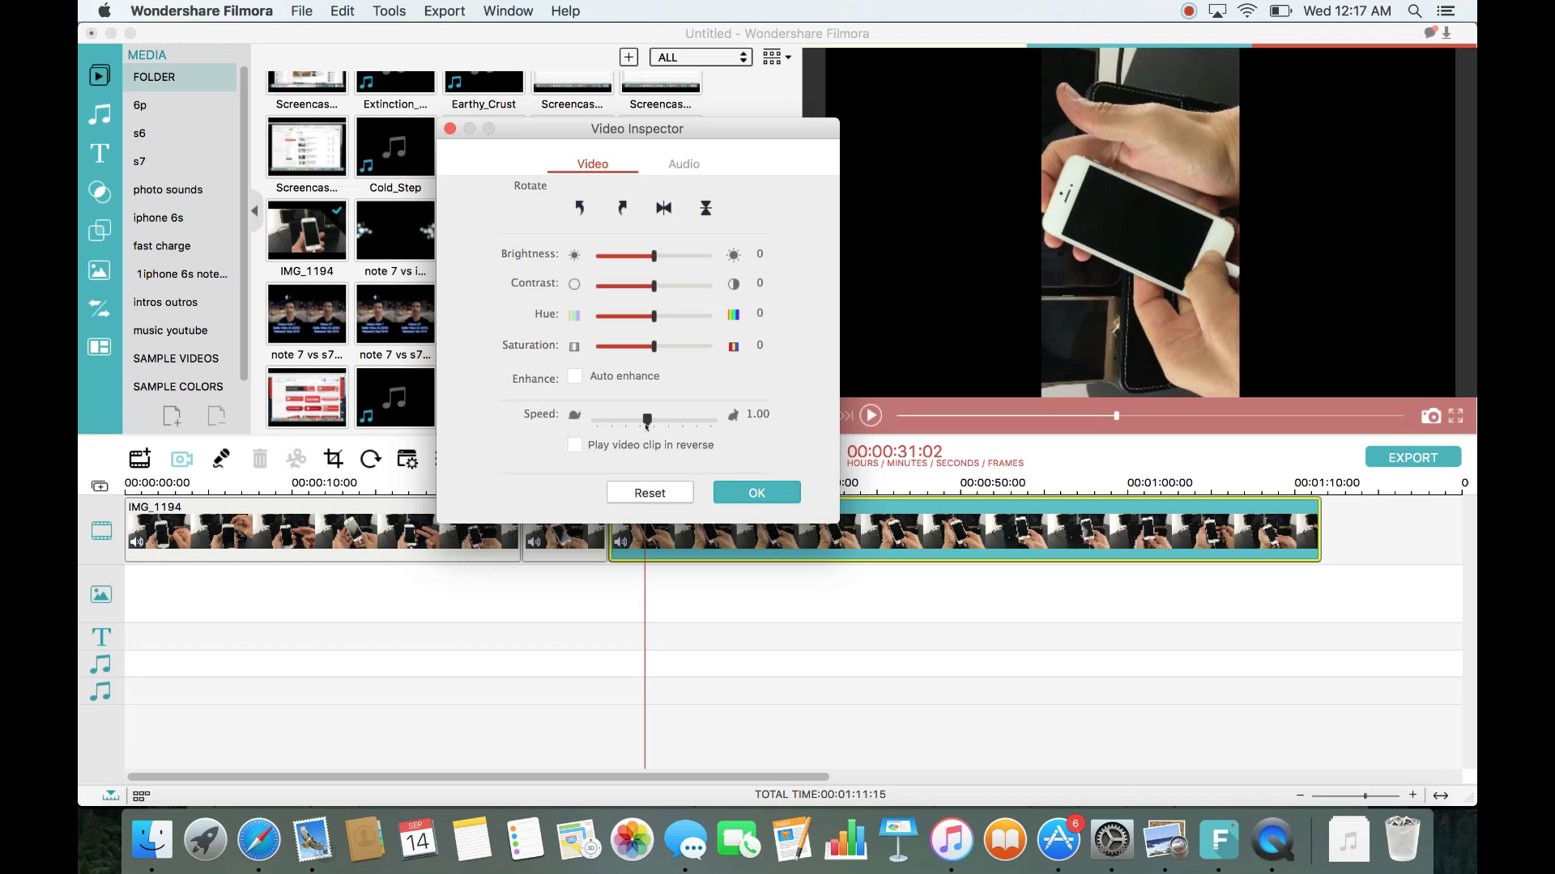
pyautogui.click(680, 163)
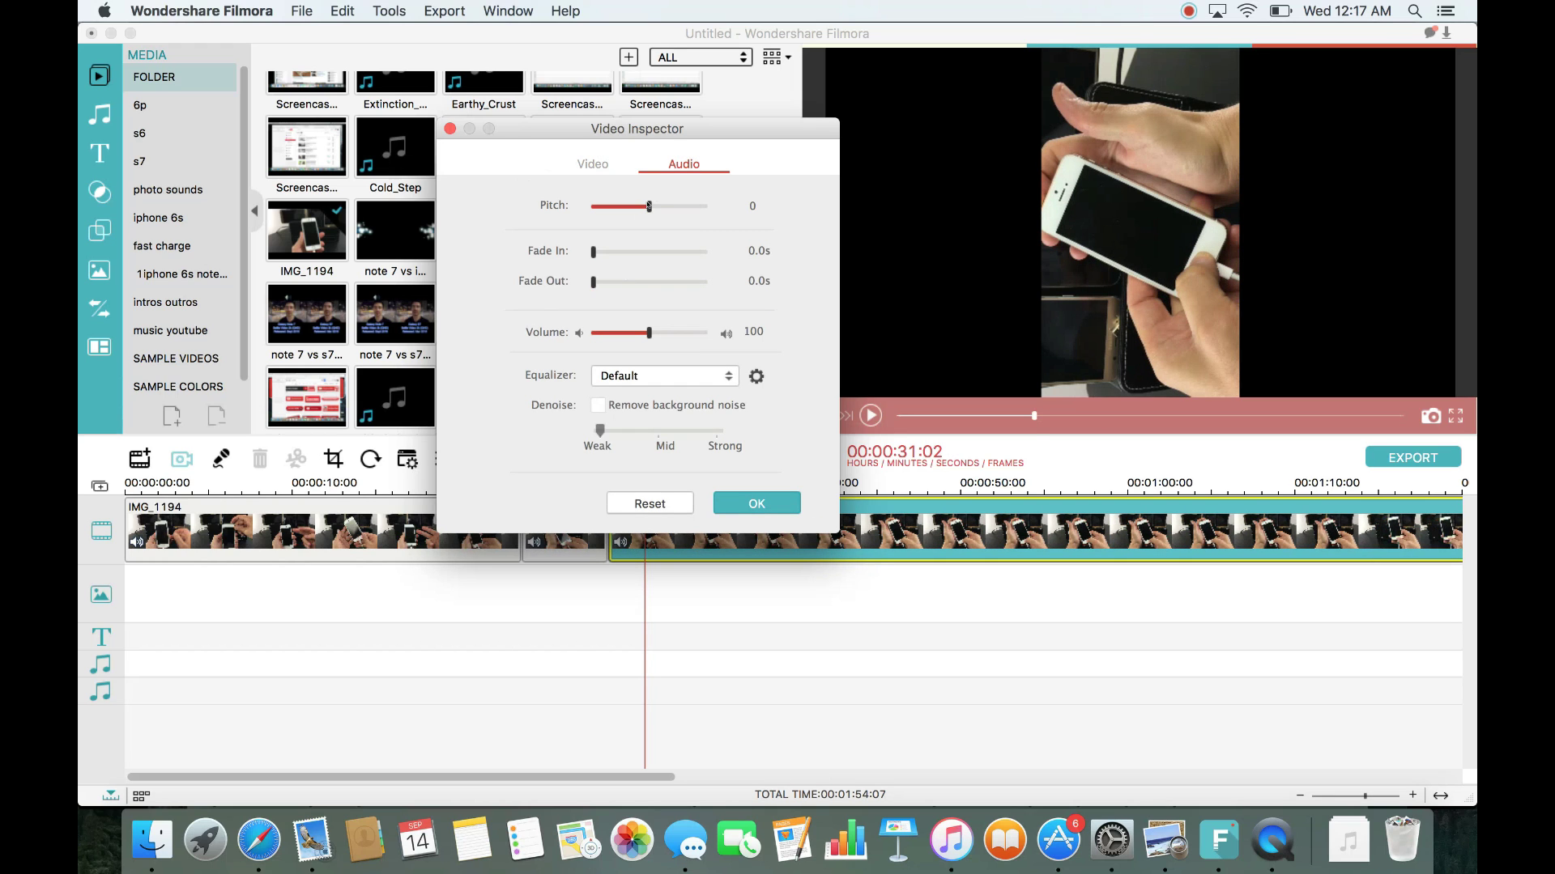
pyautogui.moveTo(678, 132); pyautogui.dragTo(659, 132)
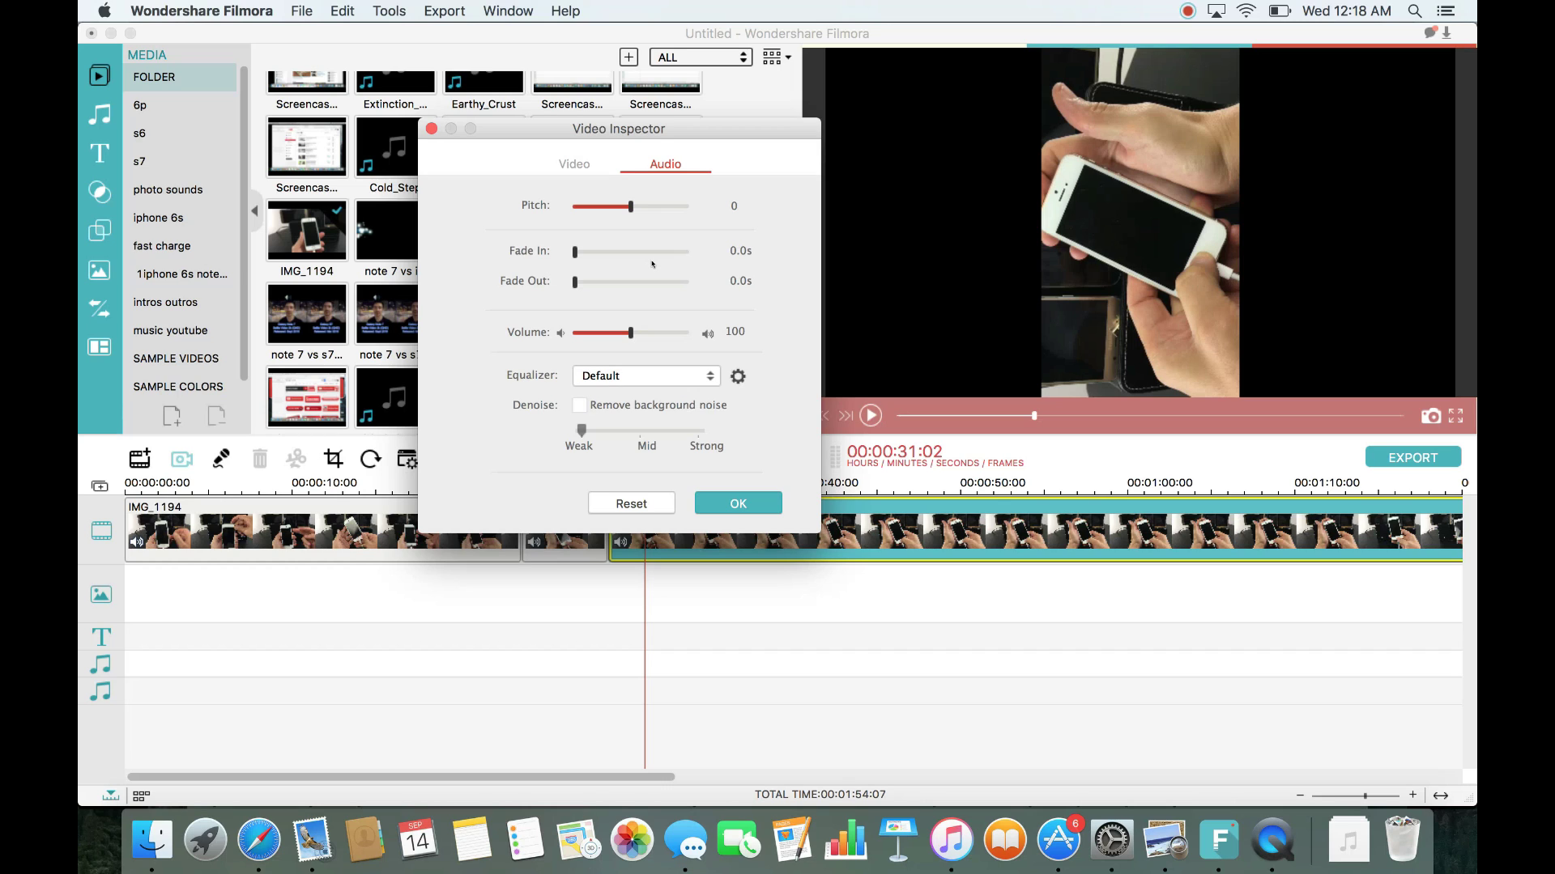
pyautogui.click(751, 505)
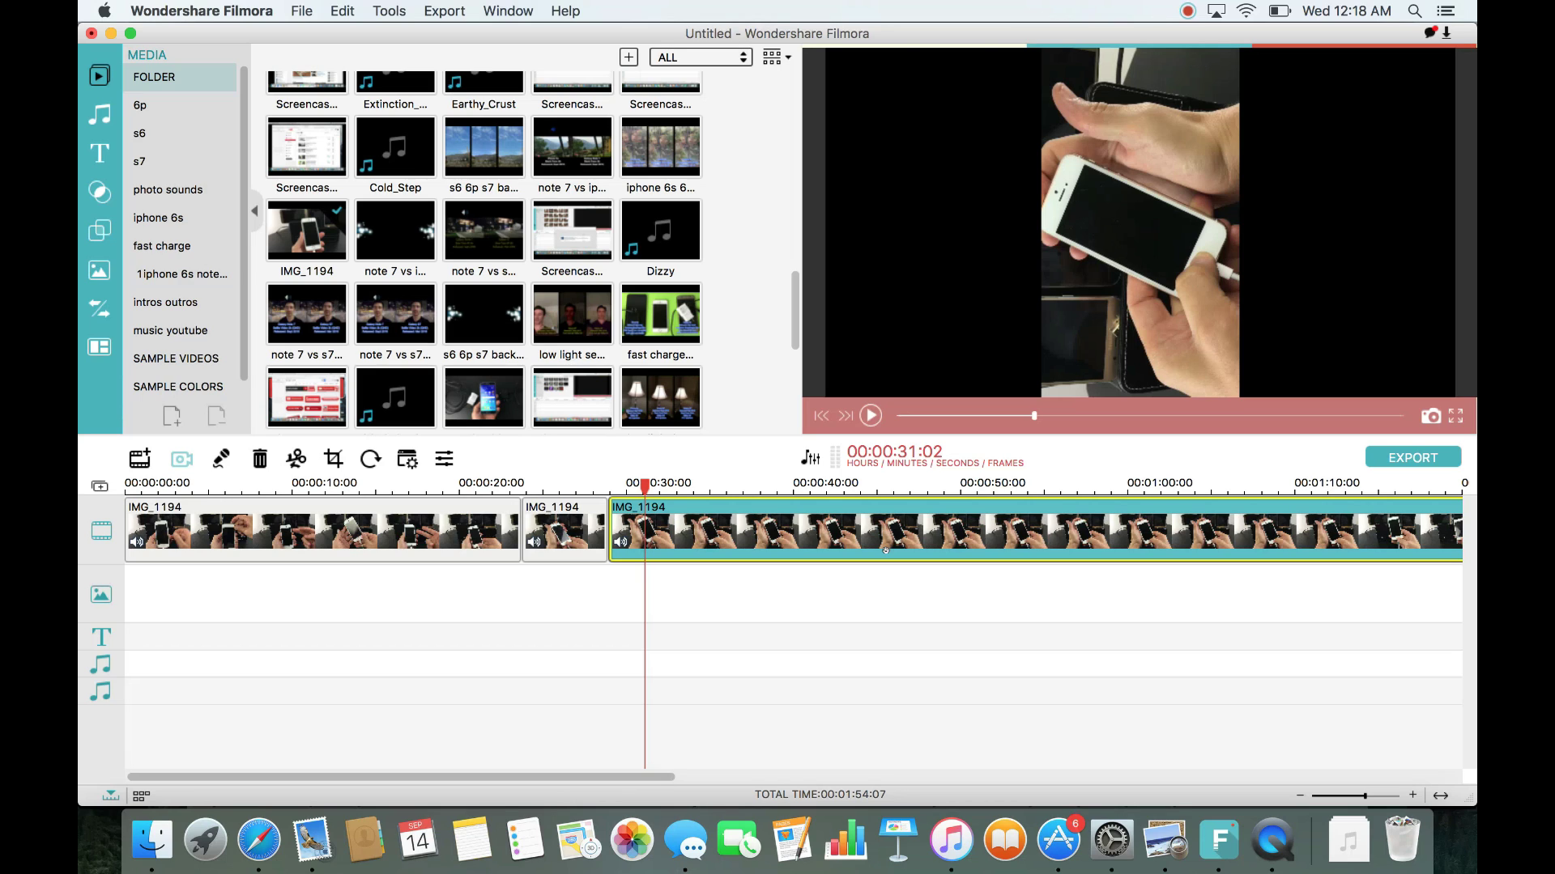
# - Play the rotated, slowed last IMG_1194 section from 00:00:28:24 and check it again near 00:00:48:17
pyautogui.click(454, 531)
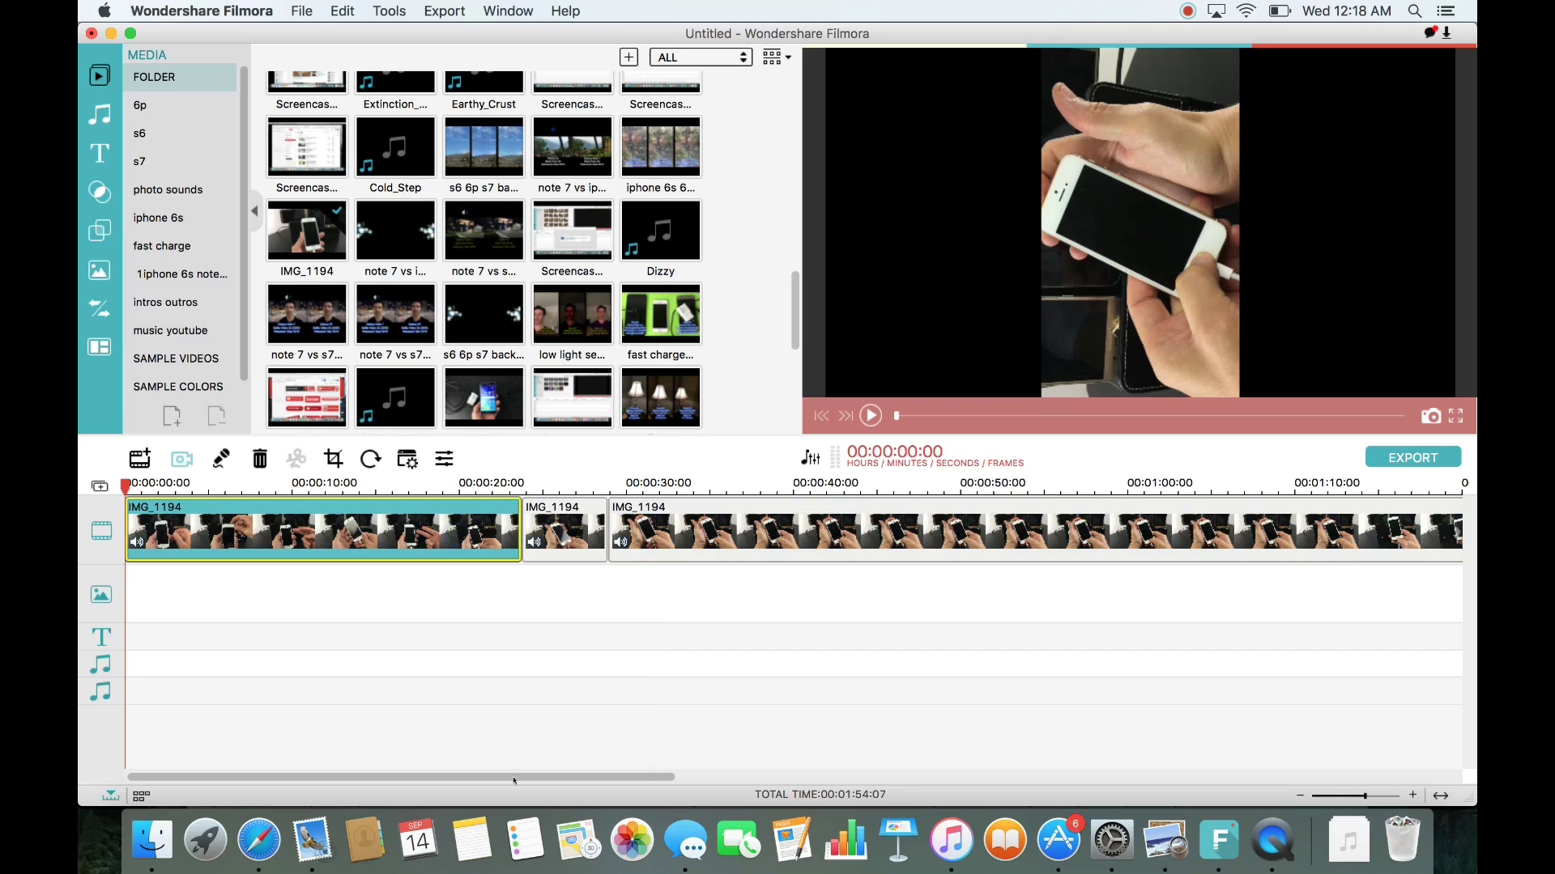
pyautogui.press('Home')
pyautogui.moveTo(513, 780); pyautogui.dragTo(524, 780)
pyautogui.hscroll(-3, 595, 791)
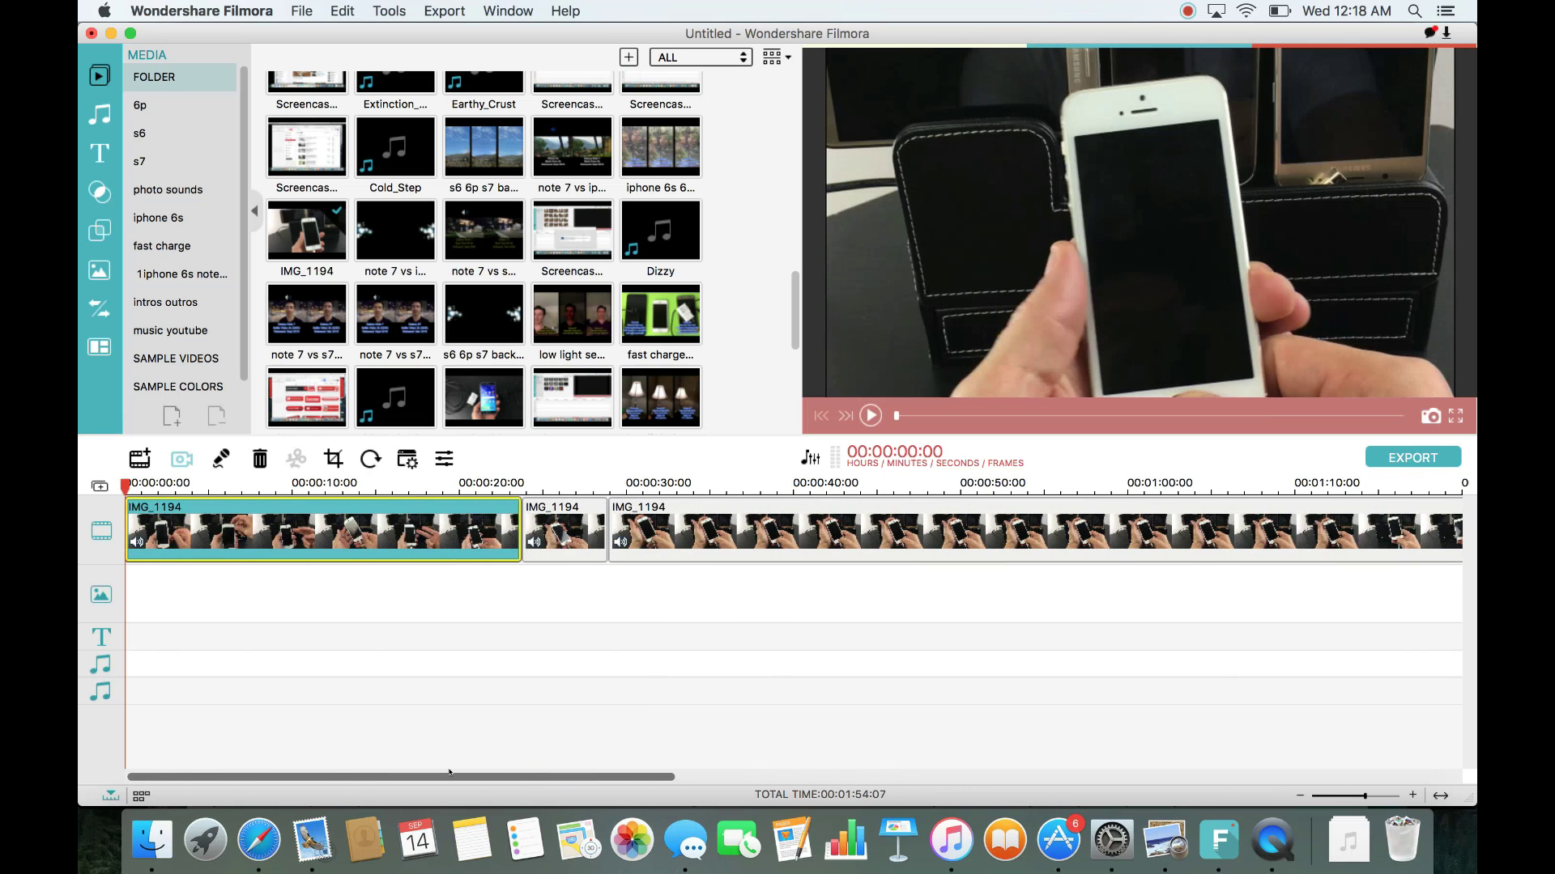
pyautogui.click(781, 530)
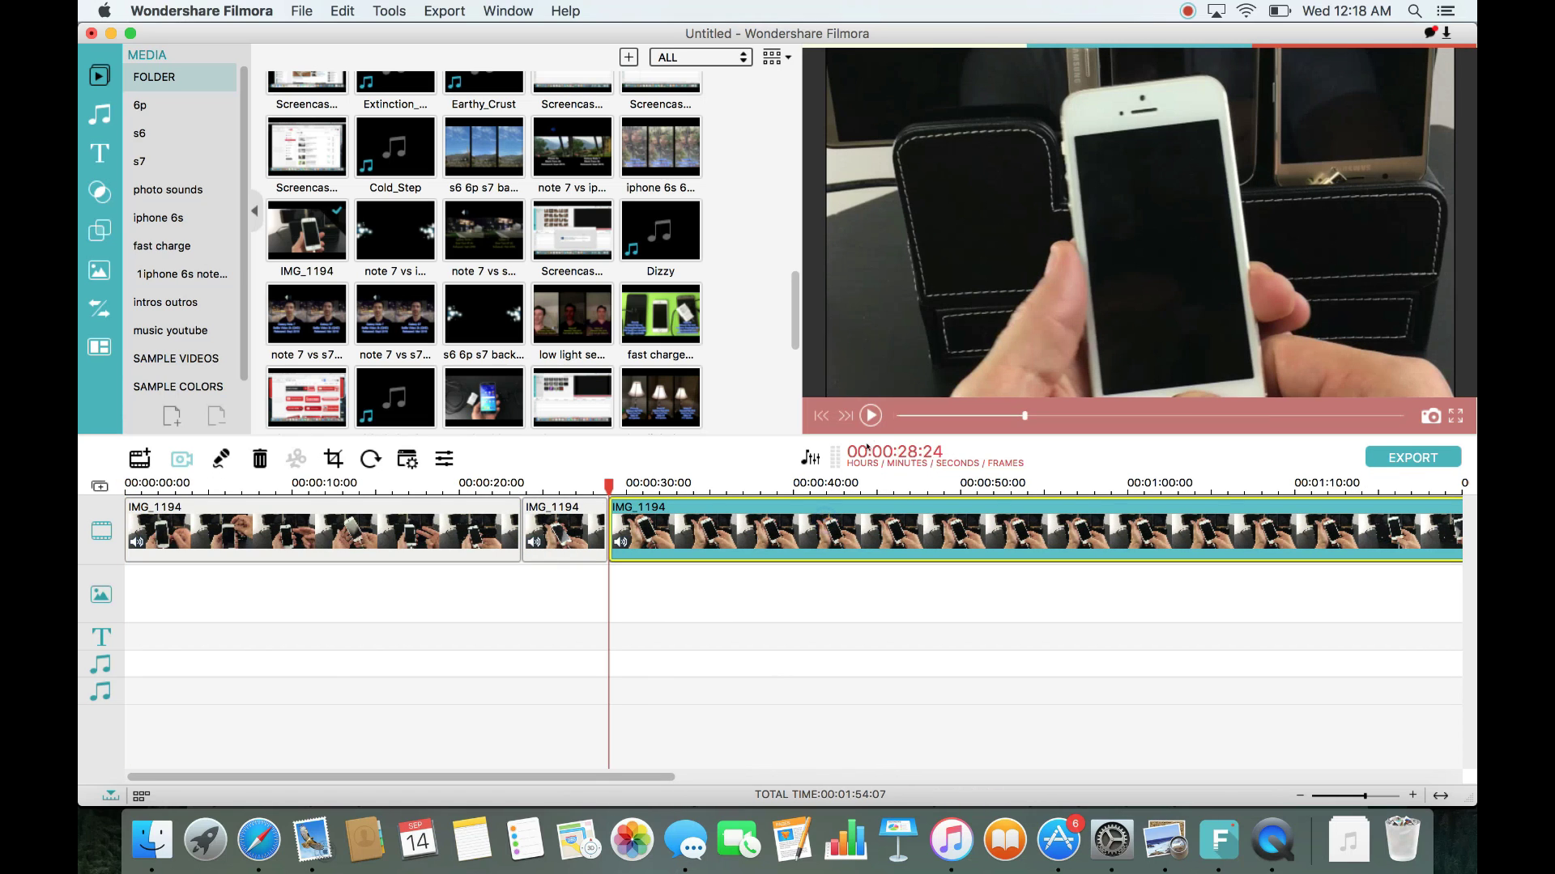
pyautogui.click(871, 415)
pyautogui.hscroll(5, 696, 676)
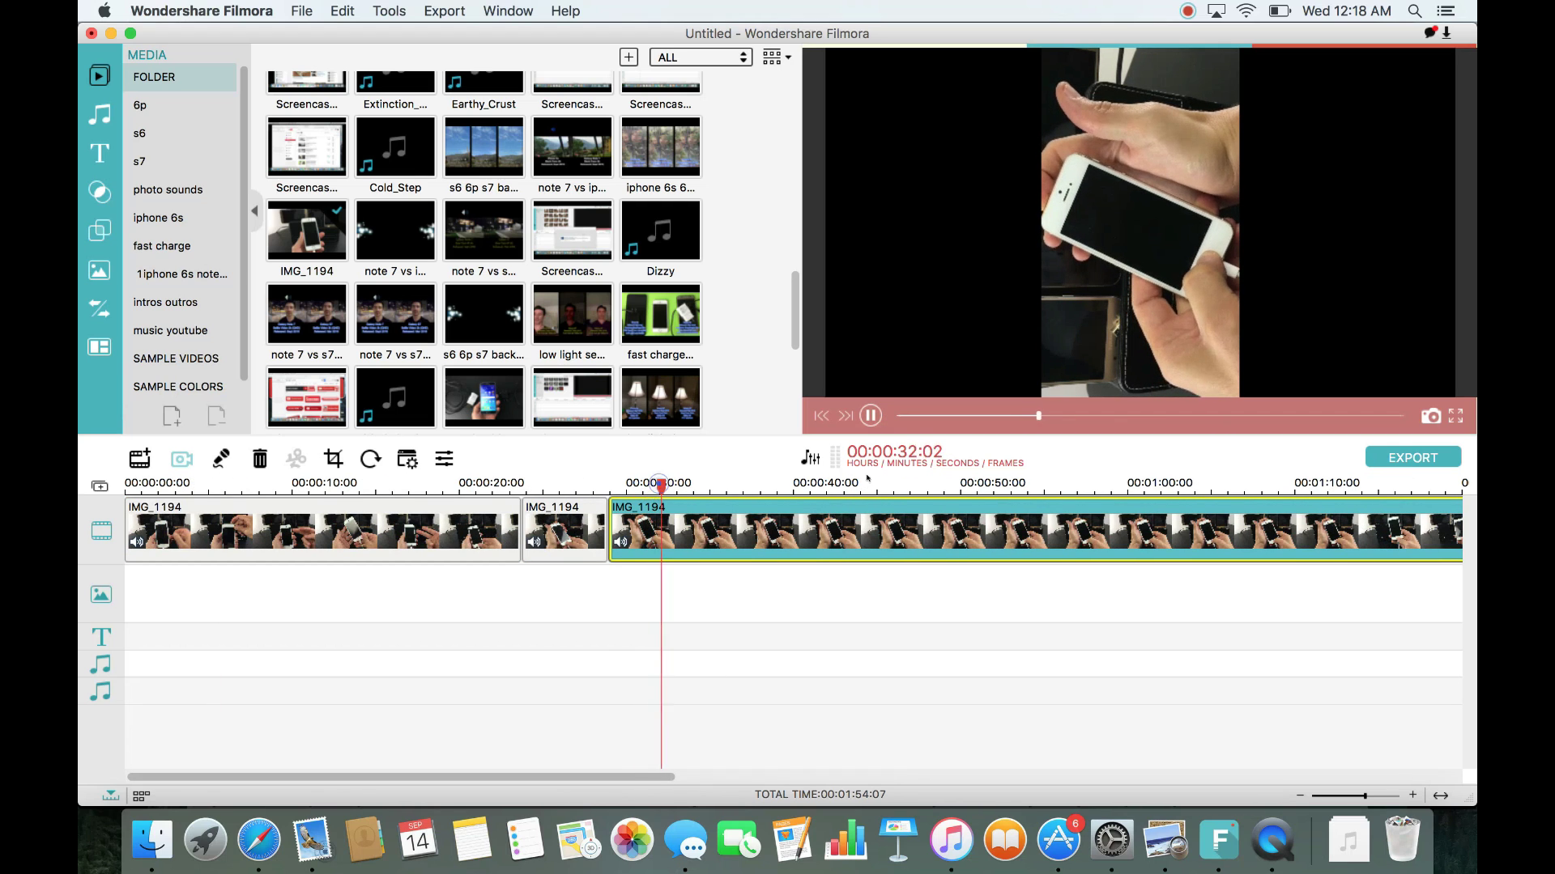
pyautogui.click(936, 482)
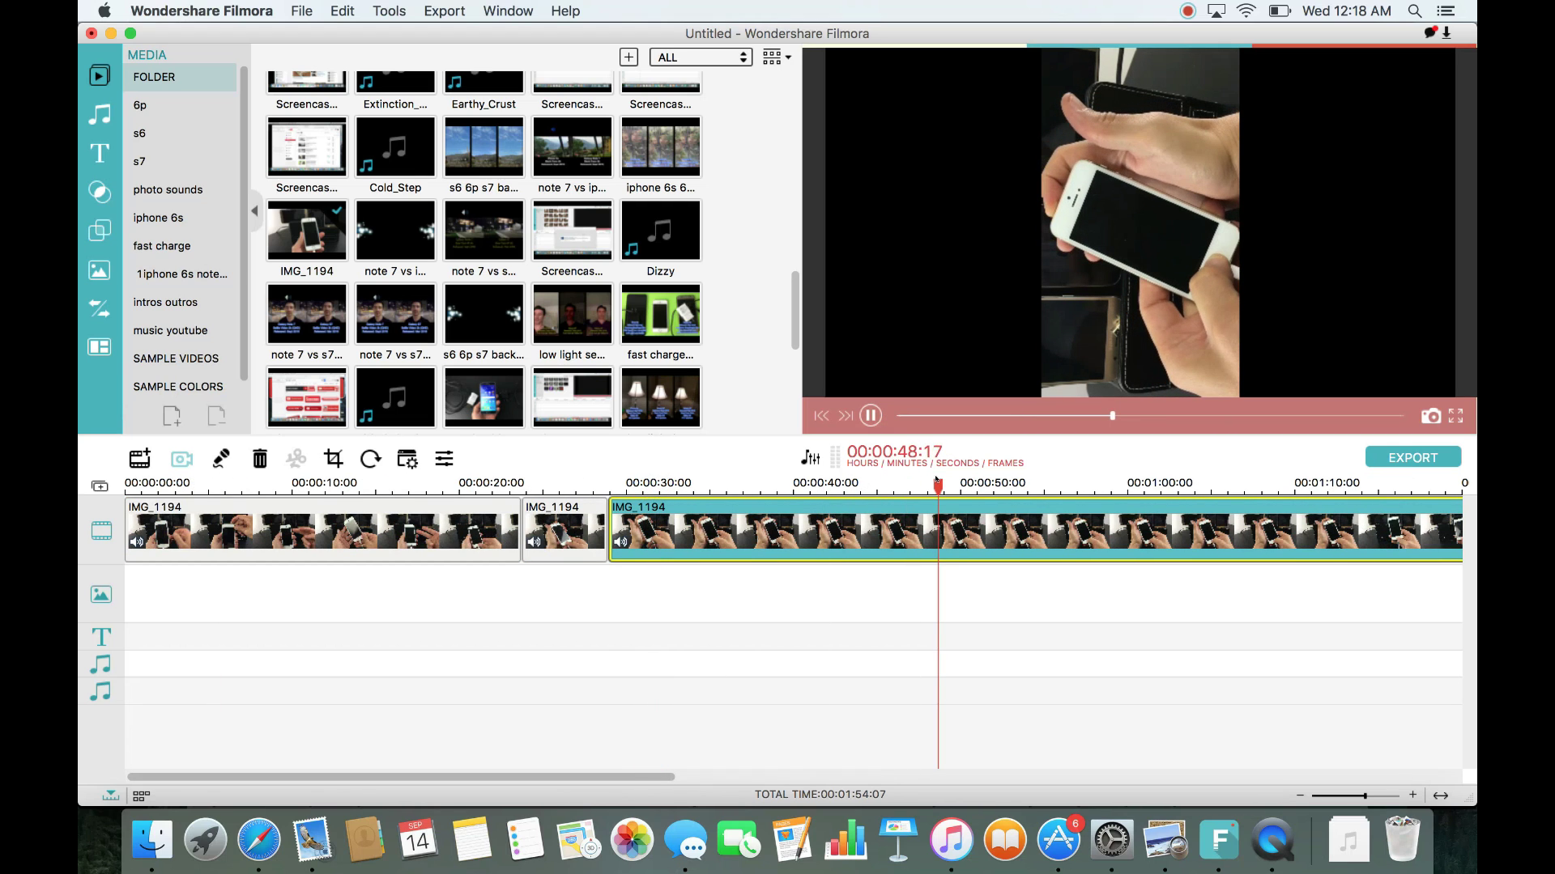
# - Play the zoomed-in middle section of IMG_1194, preview part of the first section and pause at 00:00:17:04
pyautogui.click(574, 508)
pyautogui.click(523, 485)
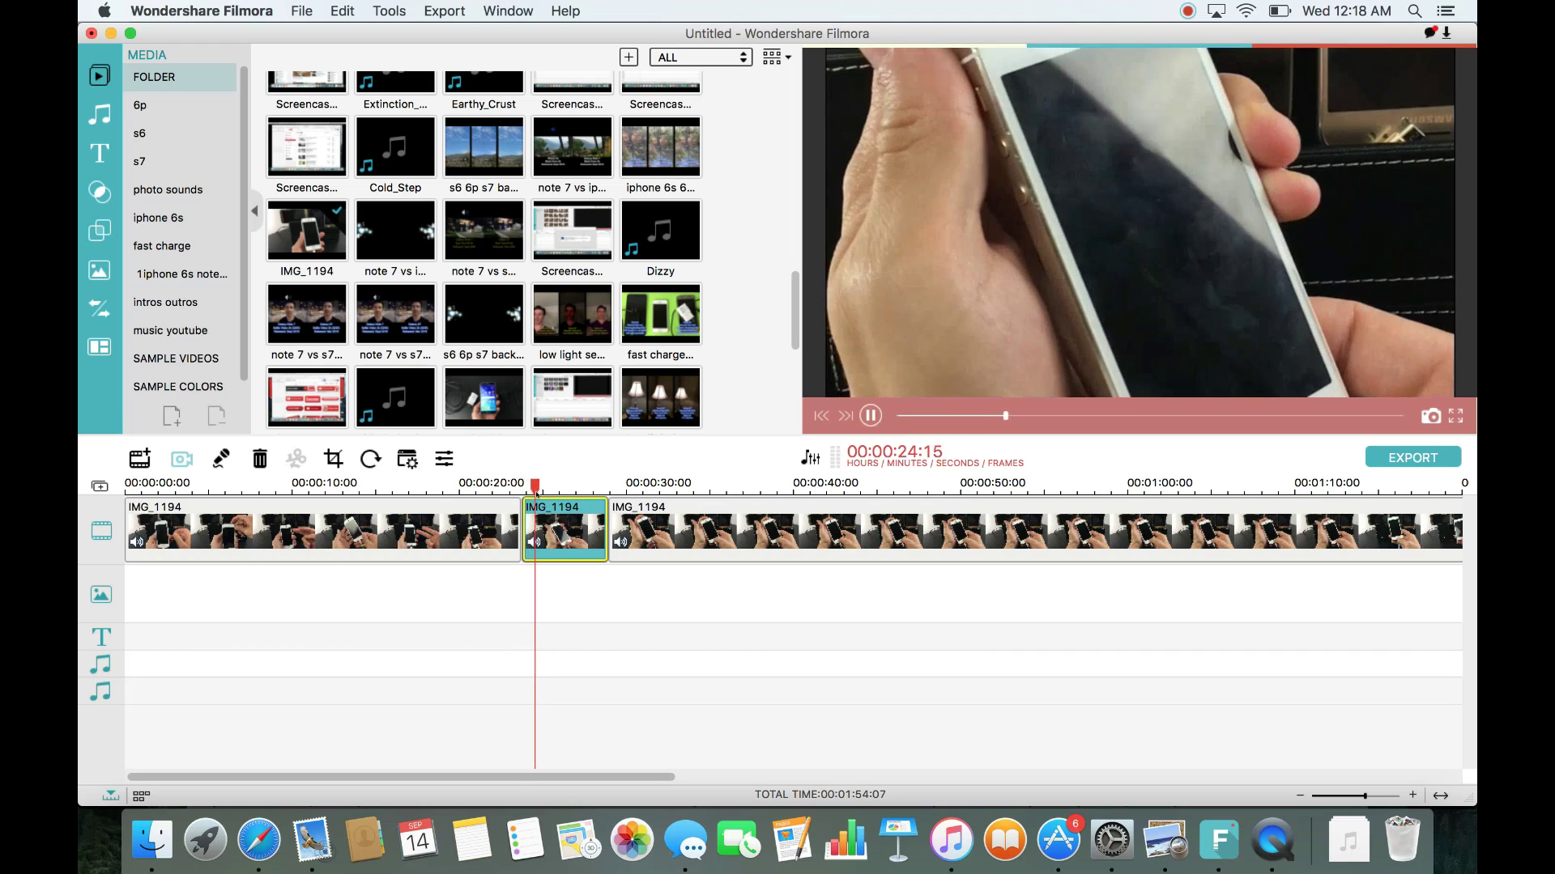
pyautogui.moveTo(539, 486); pyautogui.dragTo(365, 485)
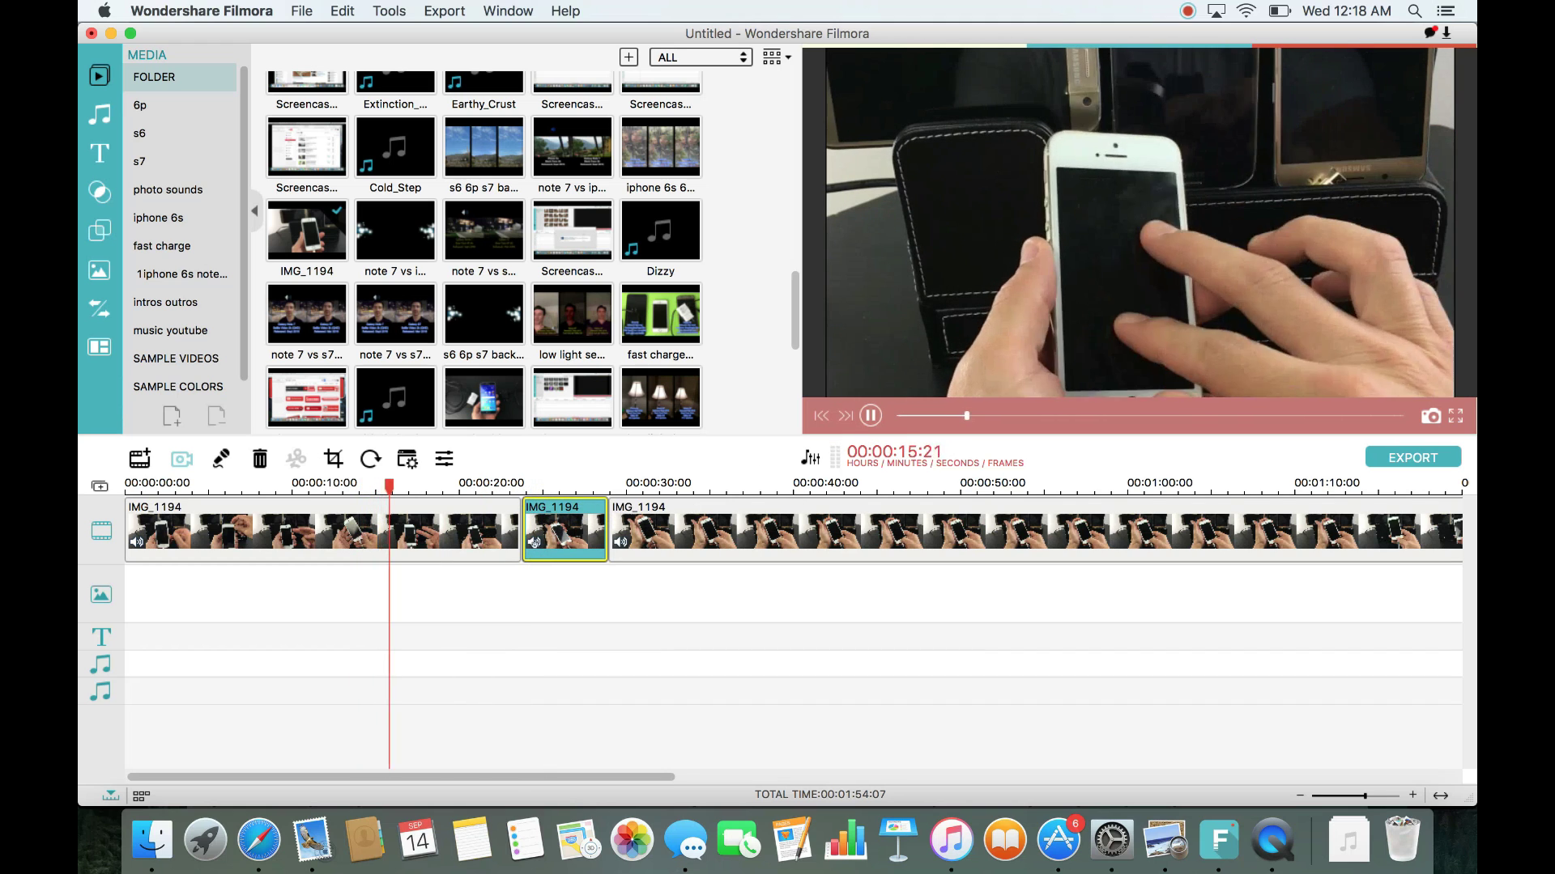
pyautogui.press('space')
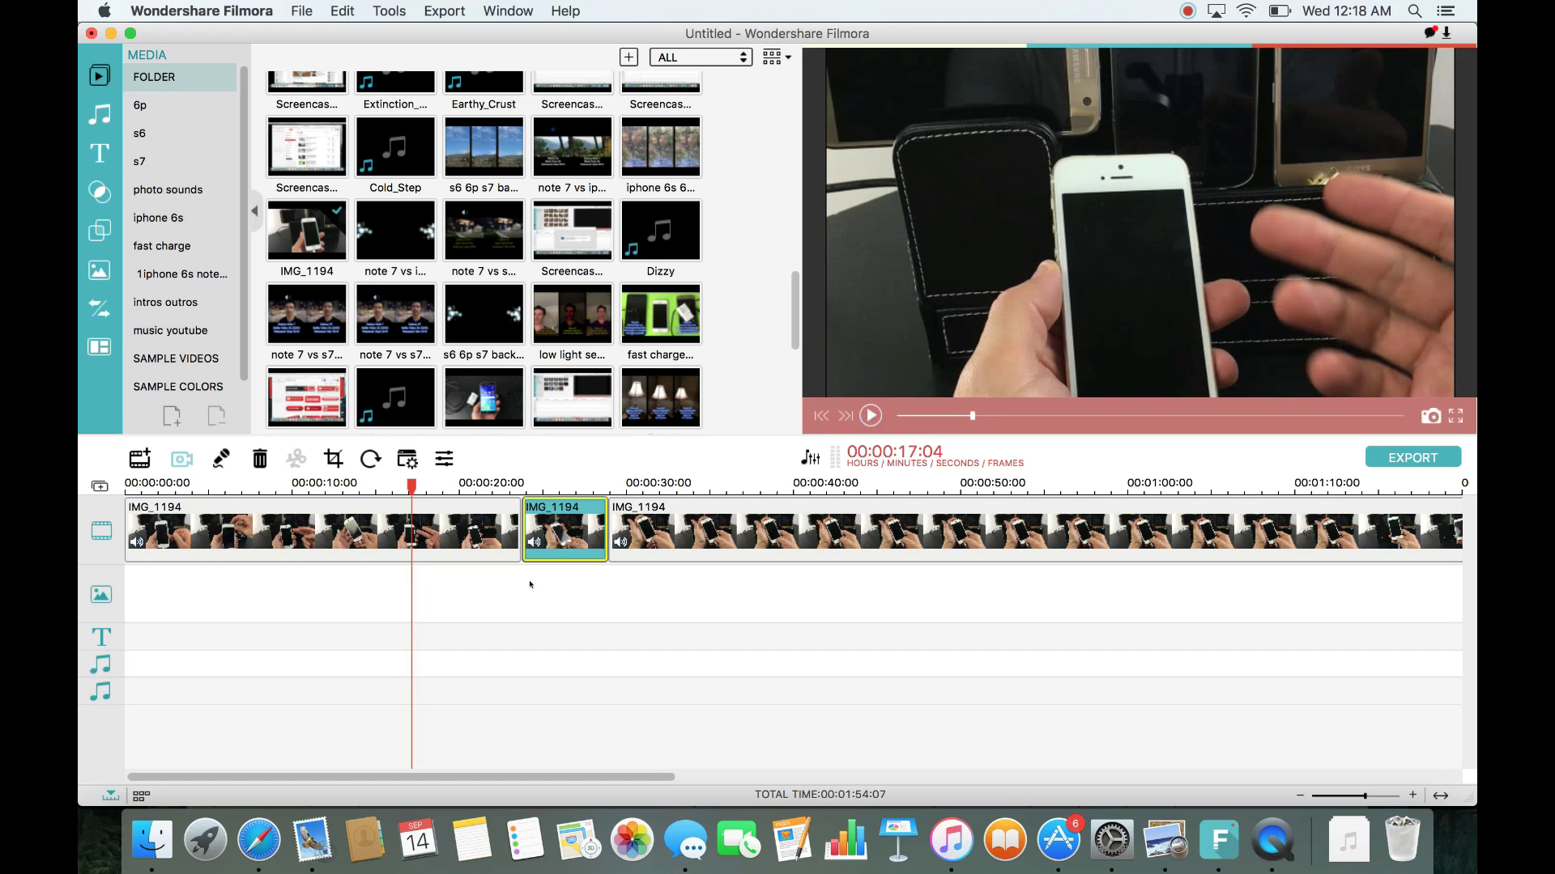
# - Insert IMG_1086 from the media library ahead of the IMG_1194 sections and check where the two clips meet
pyautogui.click(490, 527)
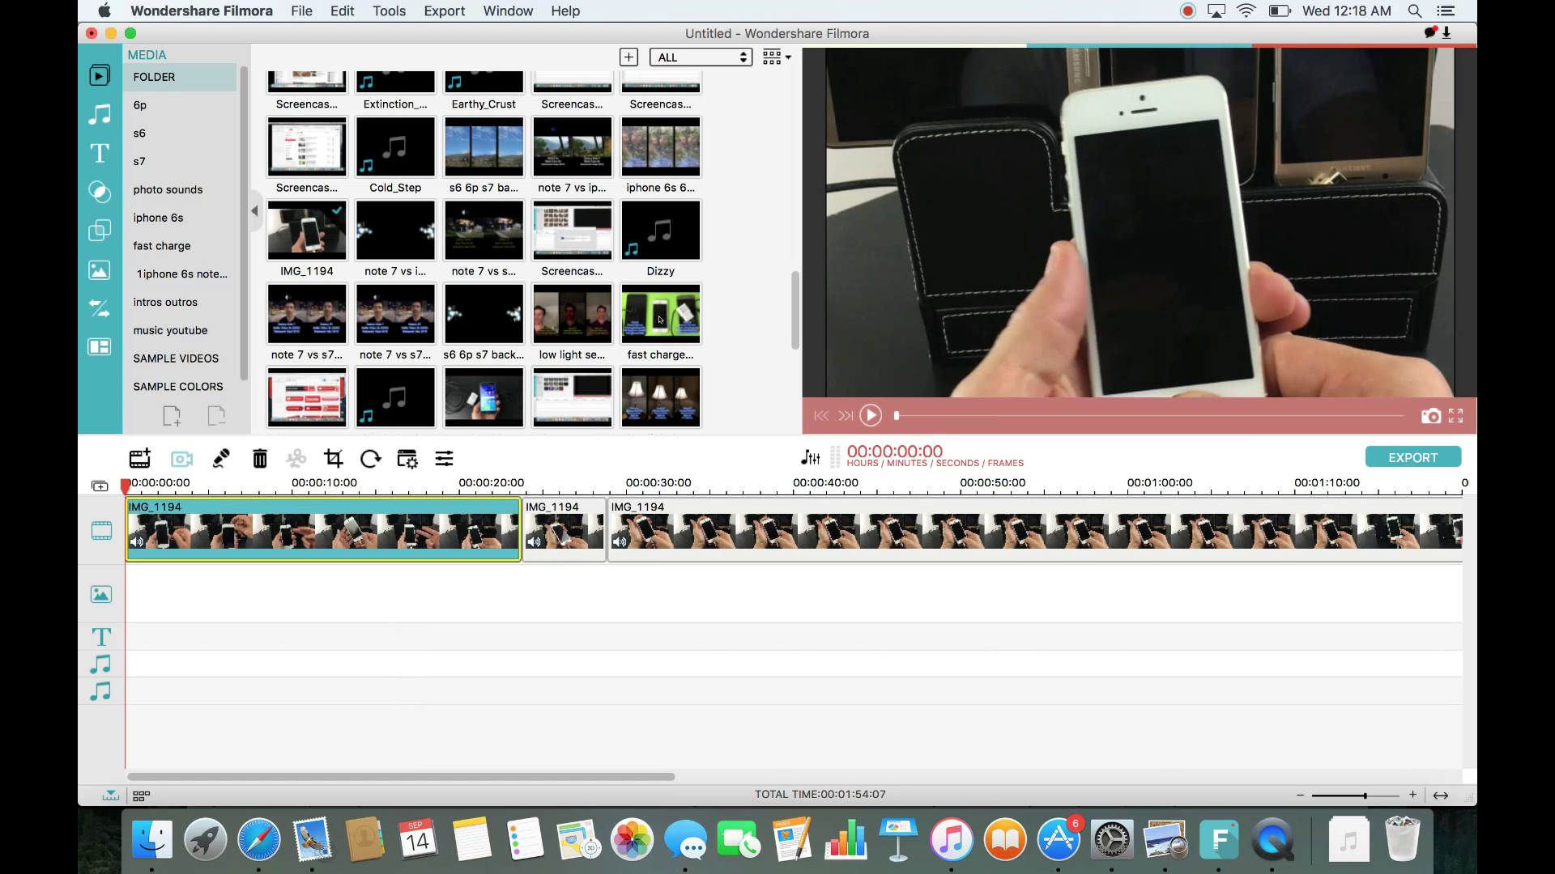
pyautogui.scroll(3, 493, 284)
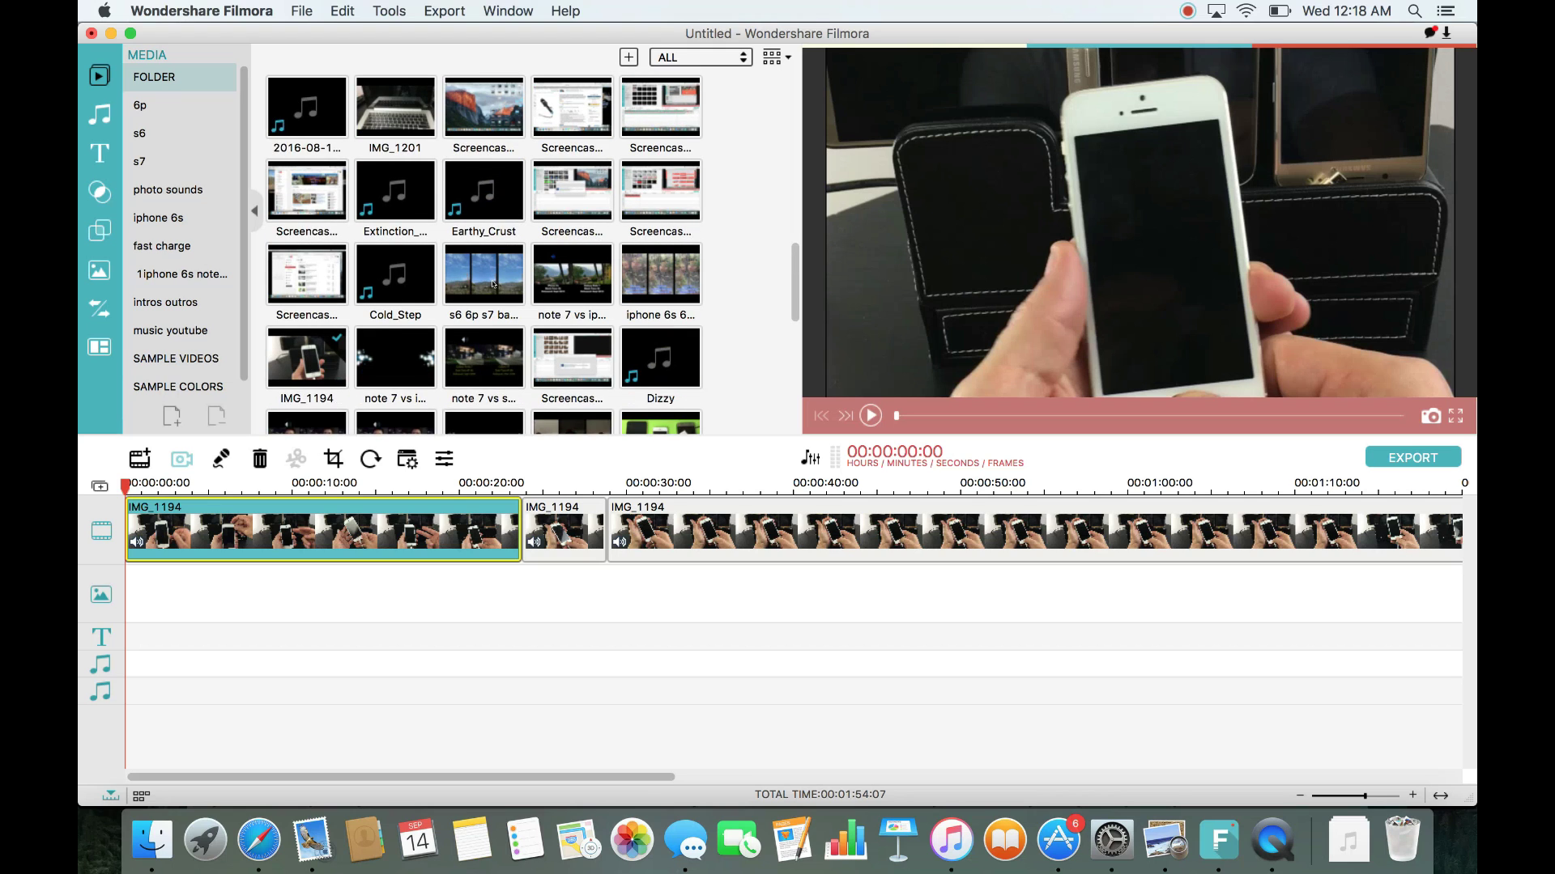
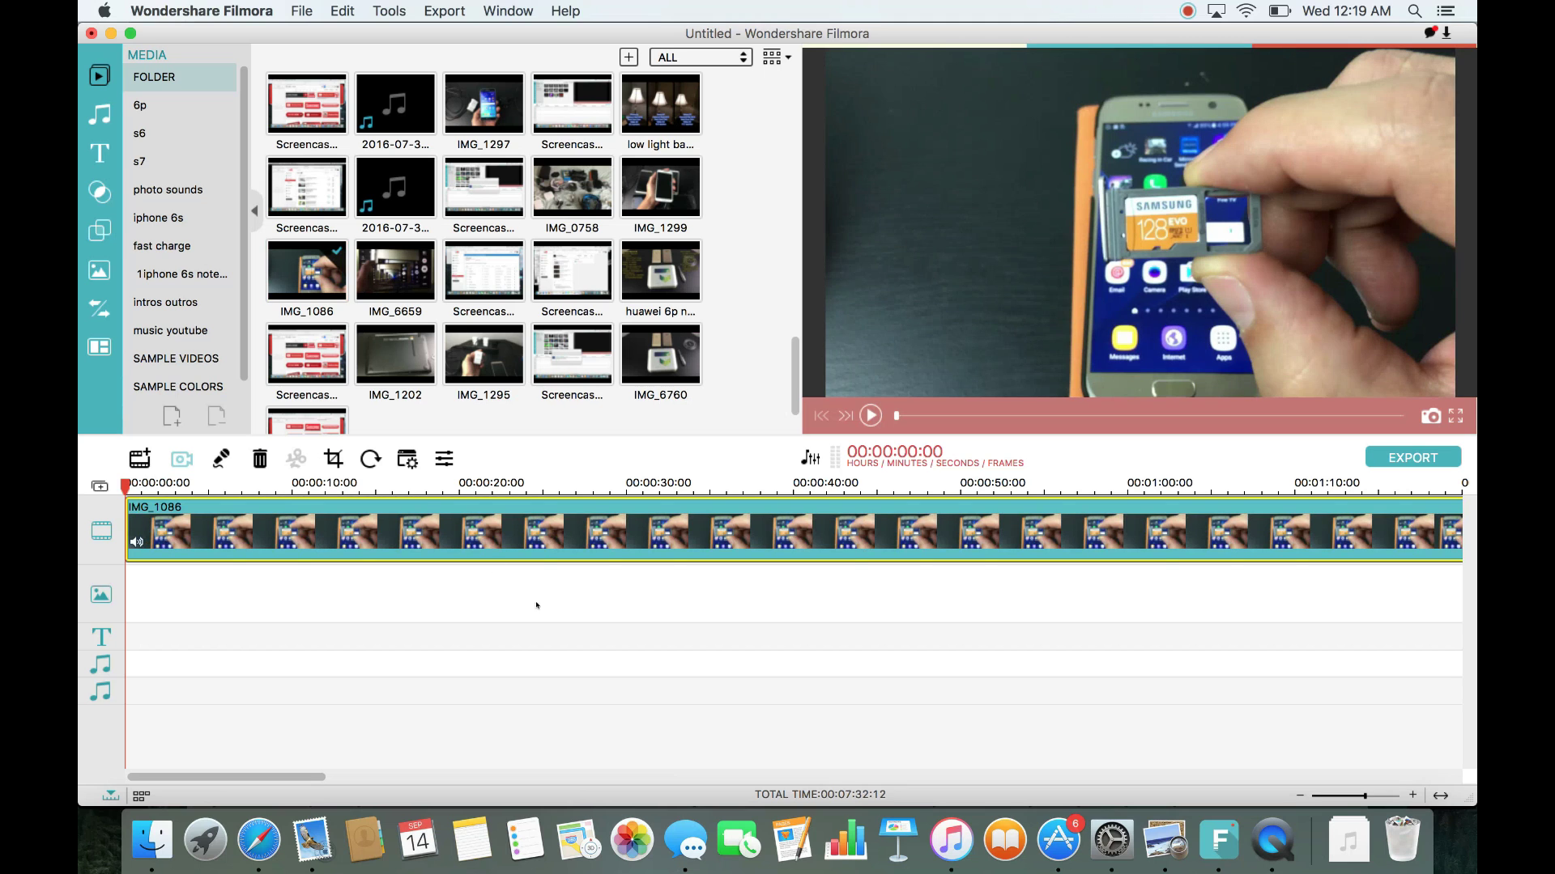
pyautogui.moveTo(236, 779); pyautogui.dragTo(1037, 773)
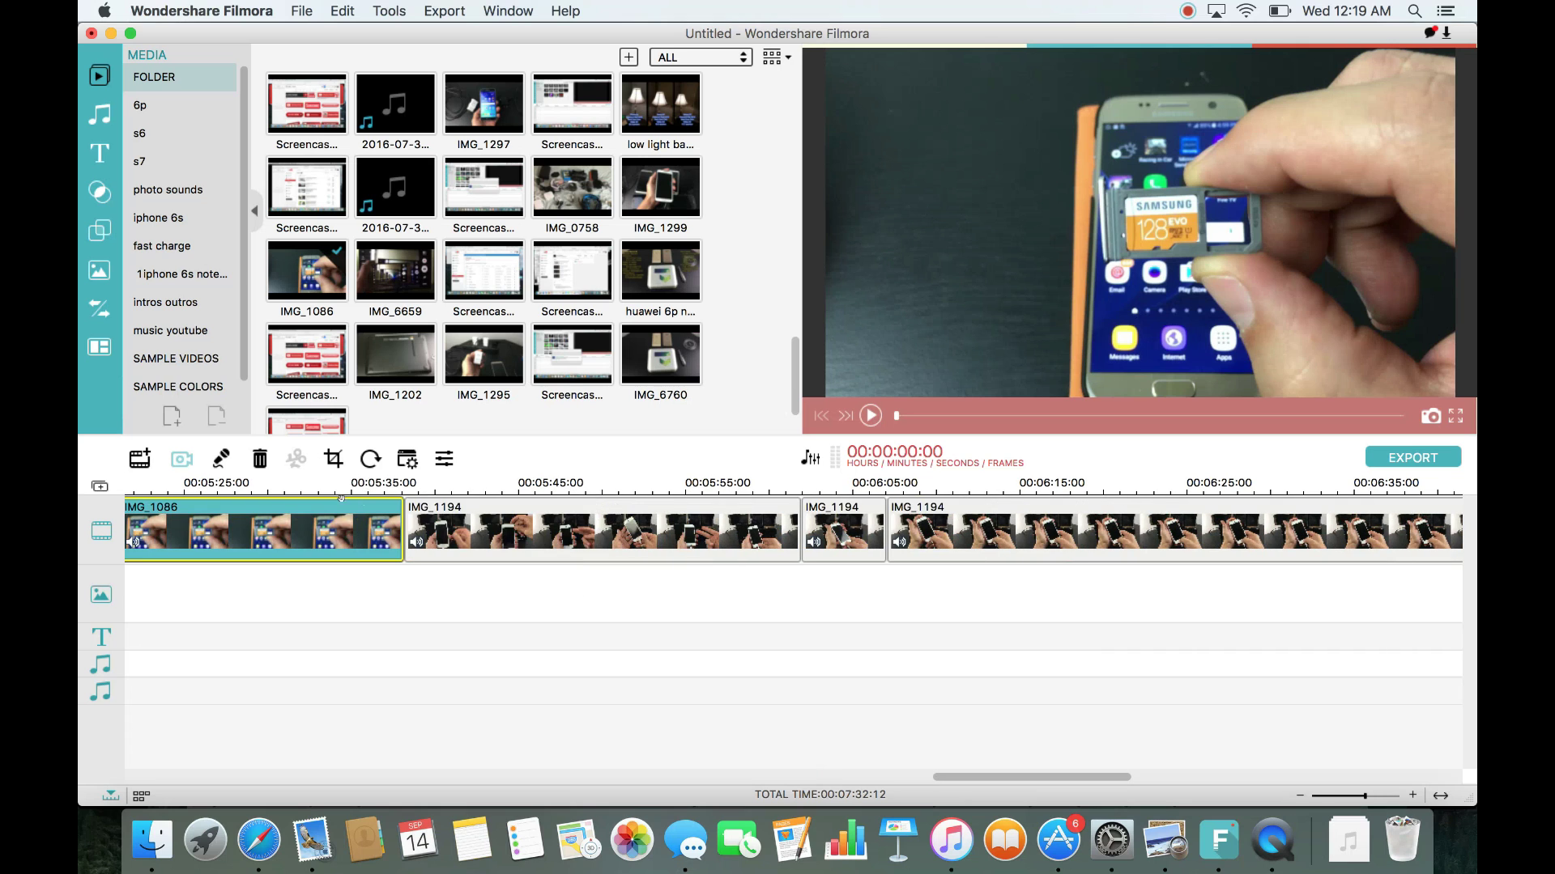
pyautogui.click(412, 526)
pyautogui.moveTo(977, 774); pyautogui.dragTo(296, 749)
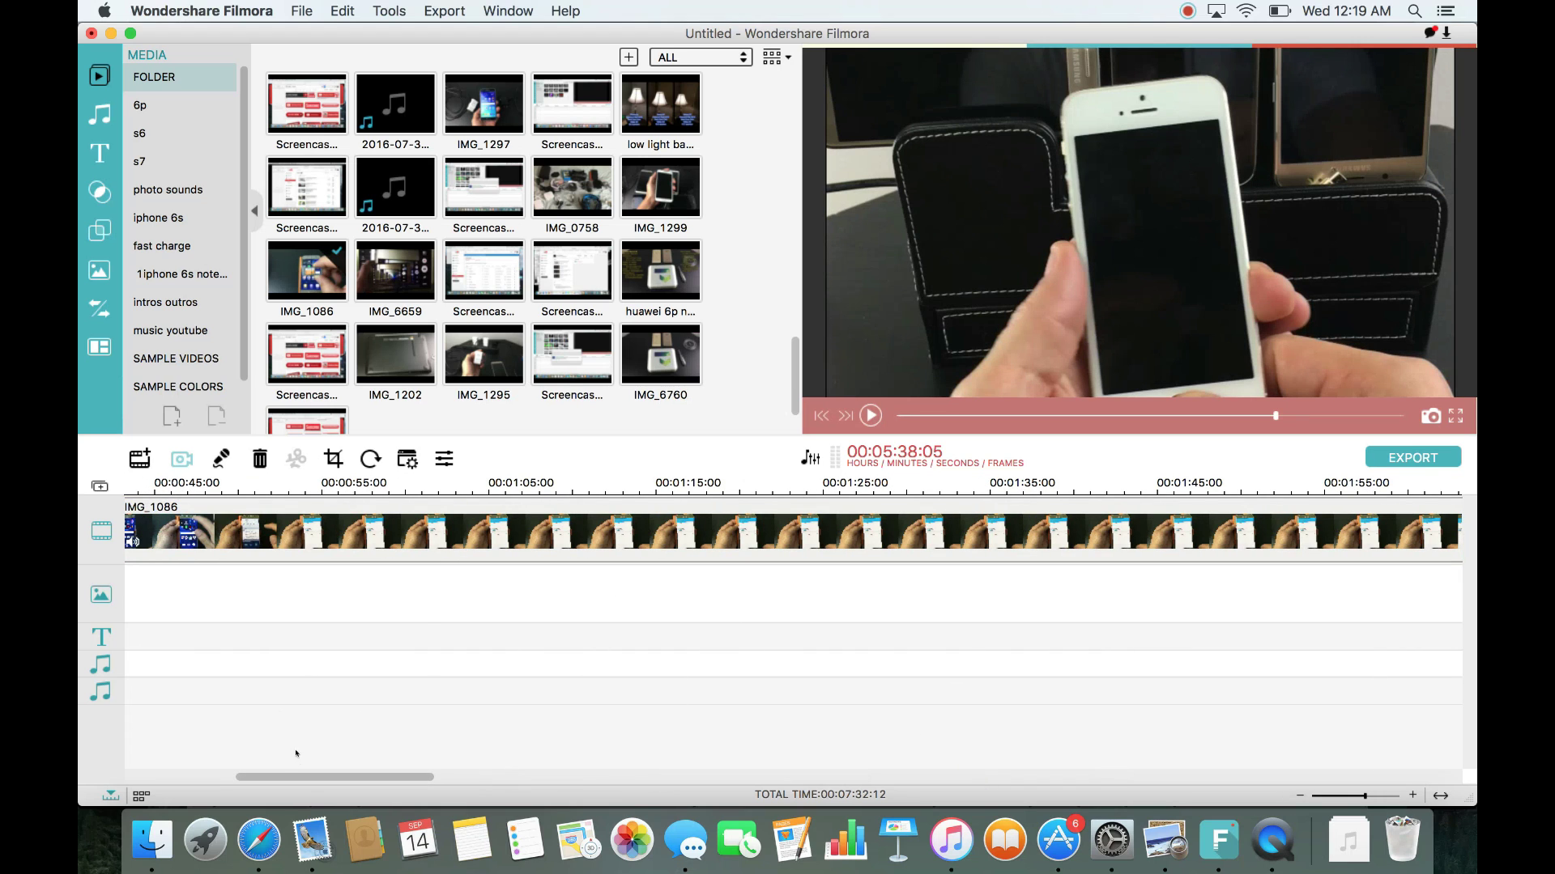
# - Preview IMG_1086 up to 00:00:20:05 and split it at 00:00:16:19
pyautogui.click(508, 522)
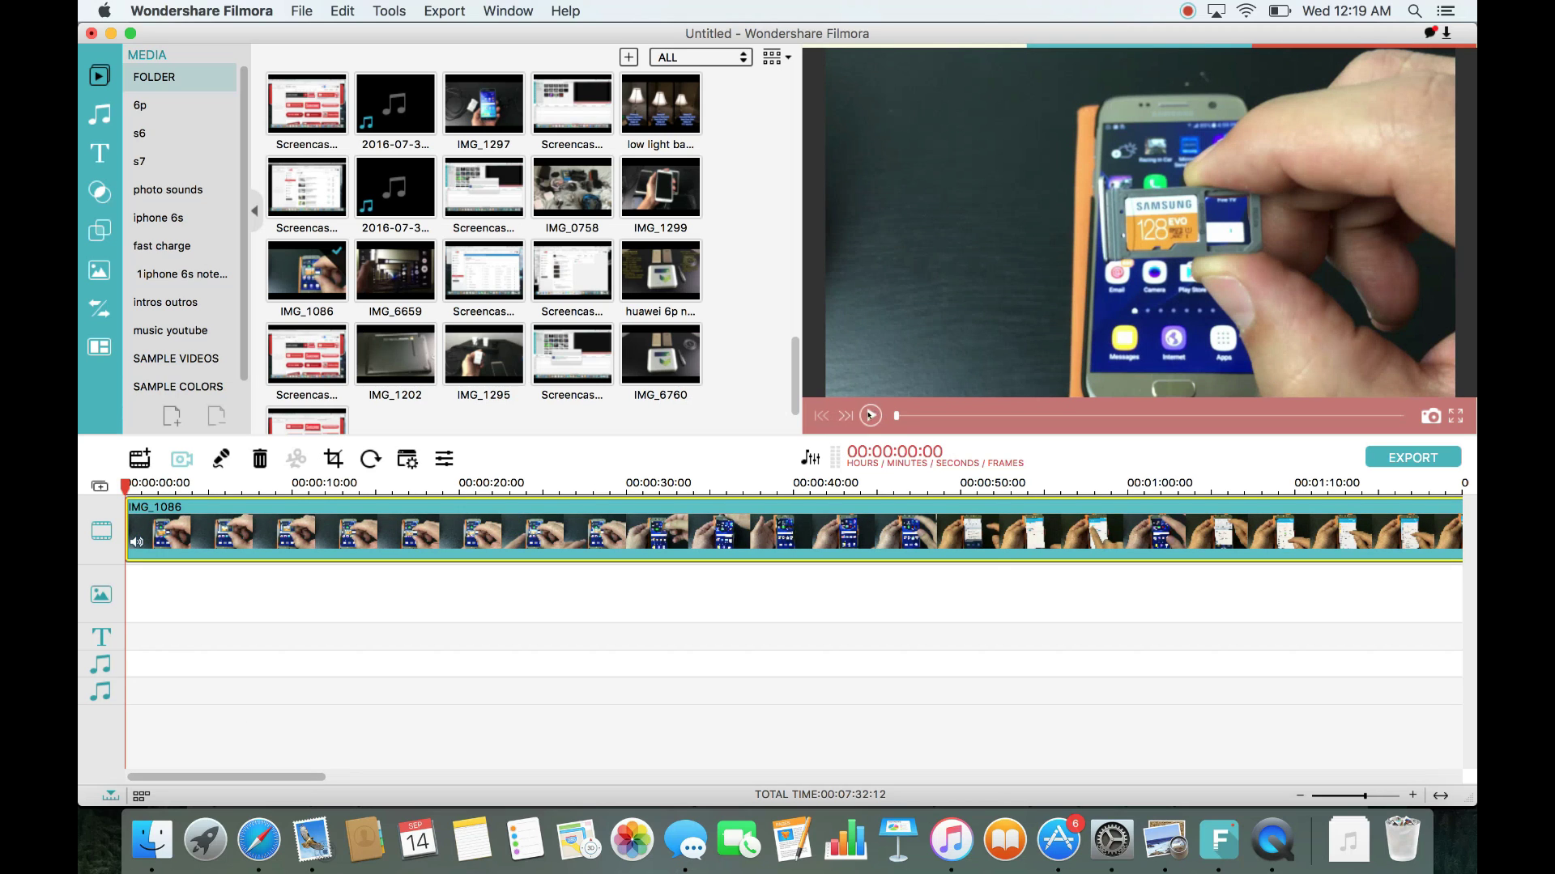
pyautogui.moveTo(123, 486); pyautogui.dragTo(426, 486)
pyautogui.click(870, 414)
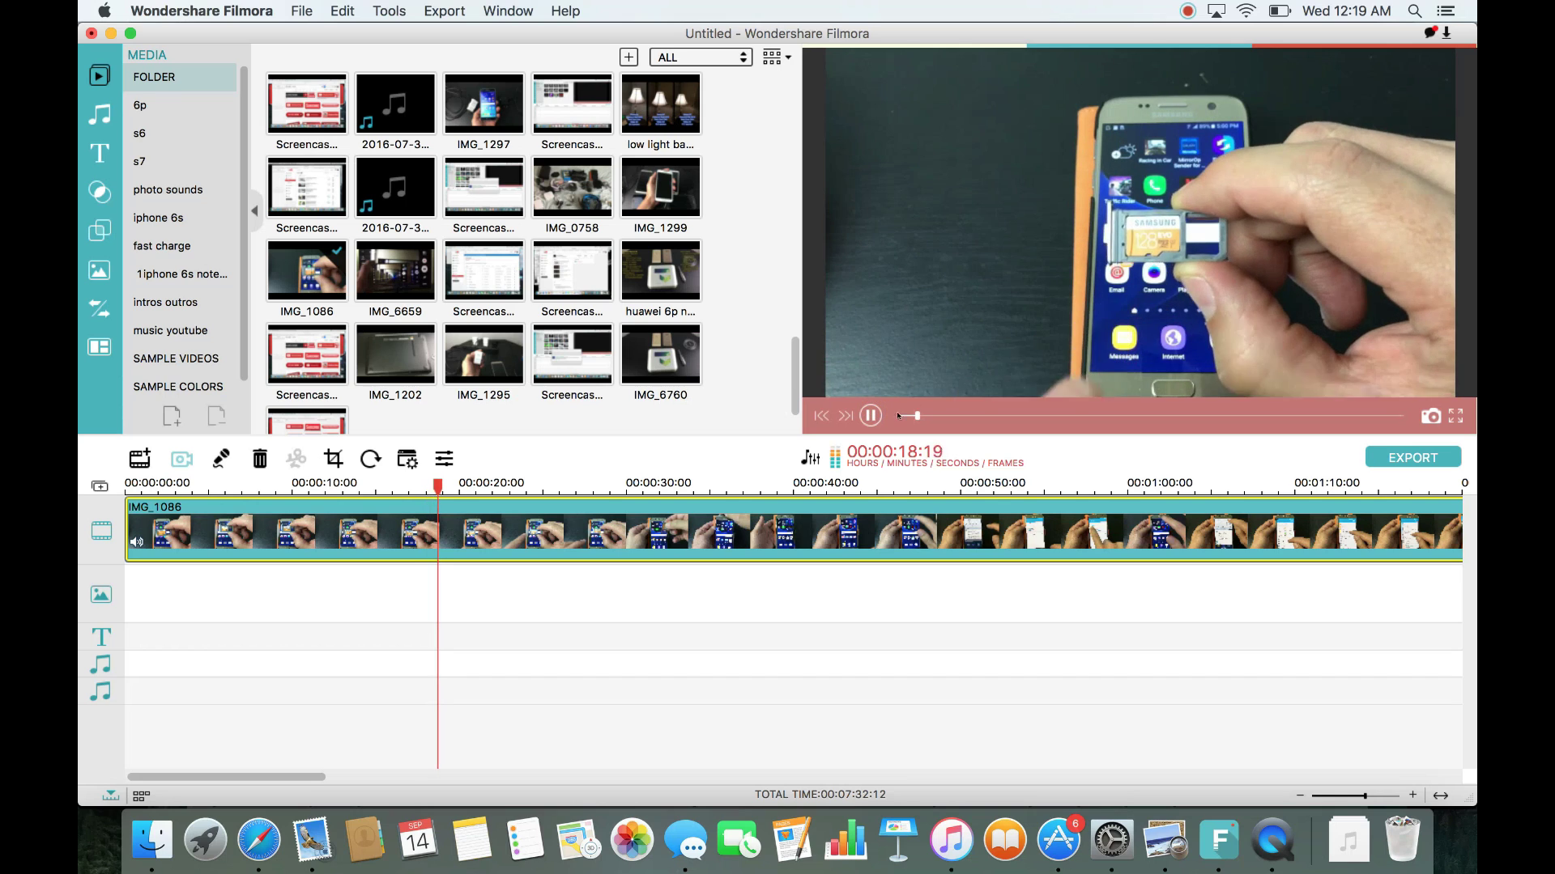
pyautogui.click(868, 416)
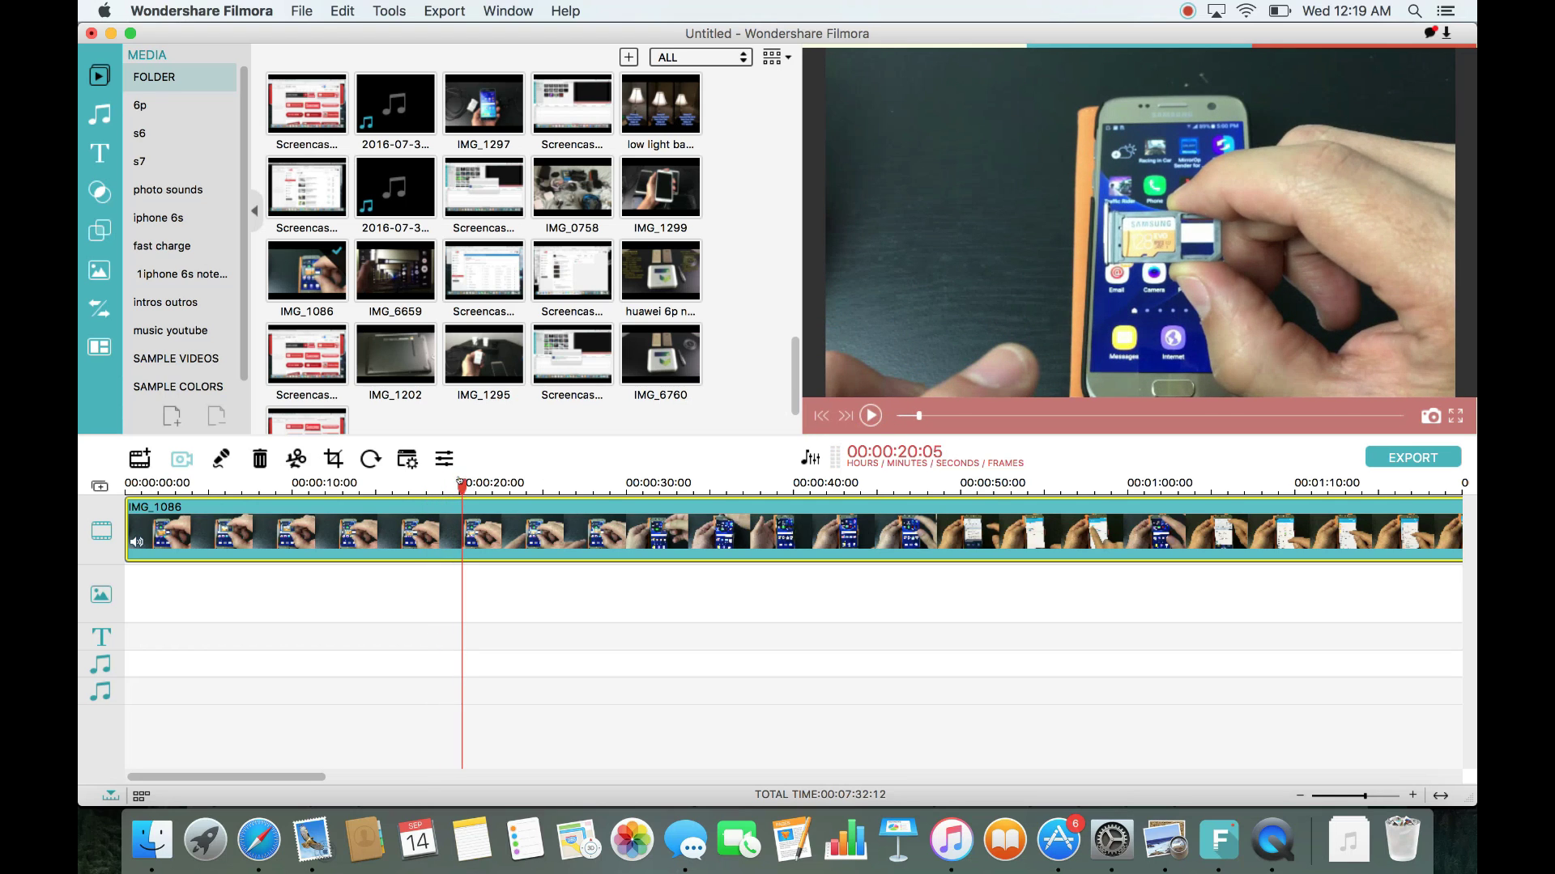
pyautogui.moveTo(460, 486); pyautogui.dragTo(405, 486)
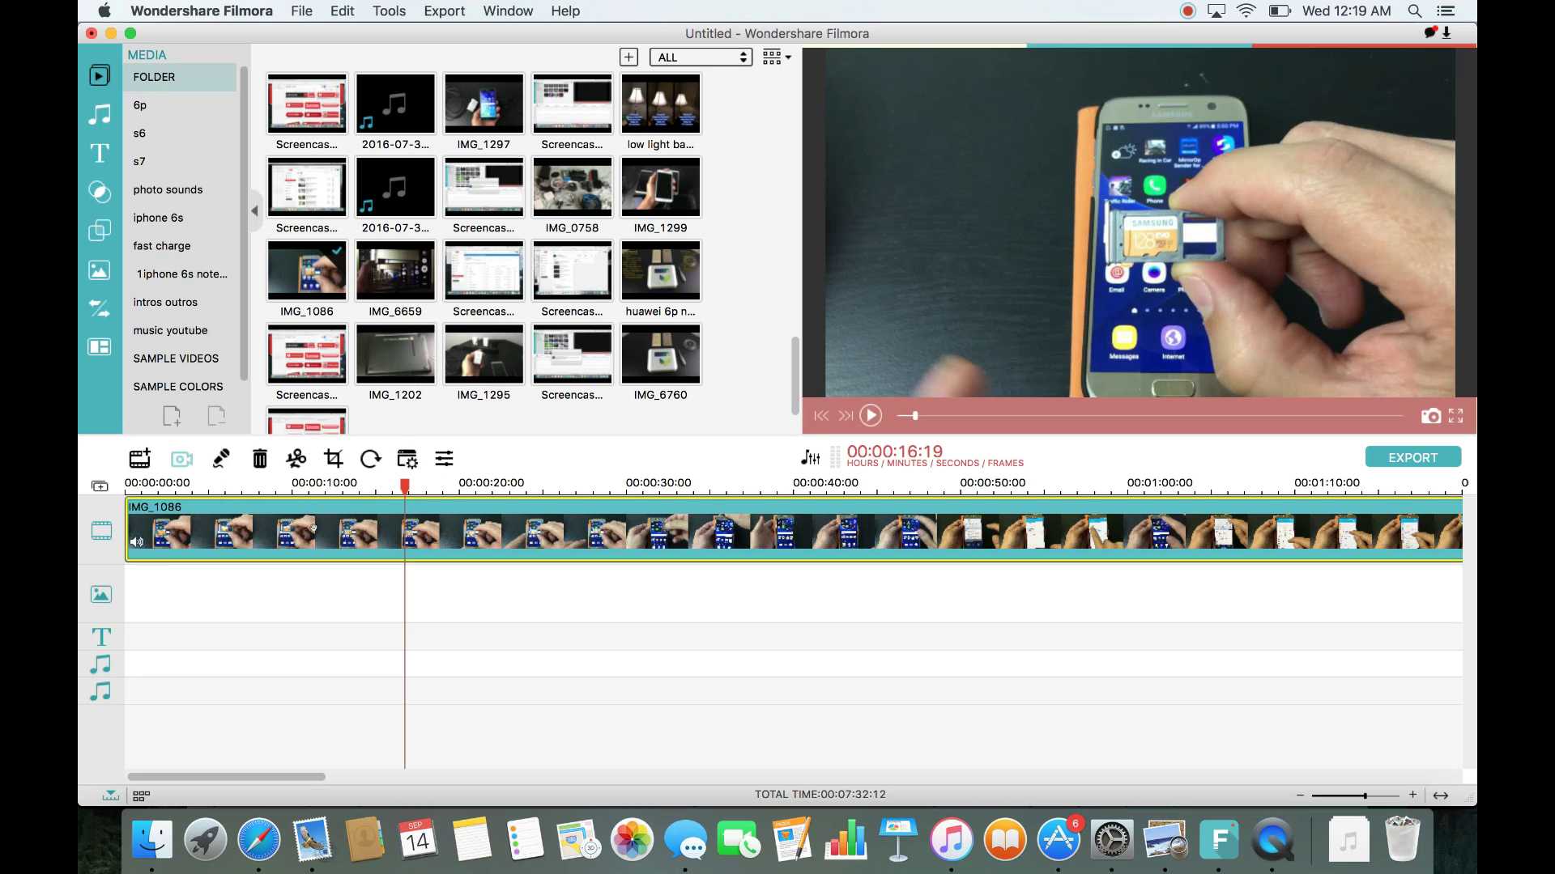
pyautogui.click(294, 458)
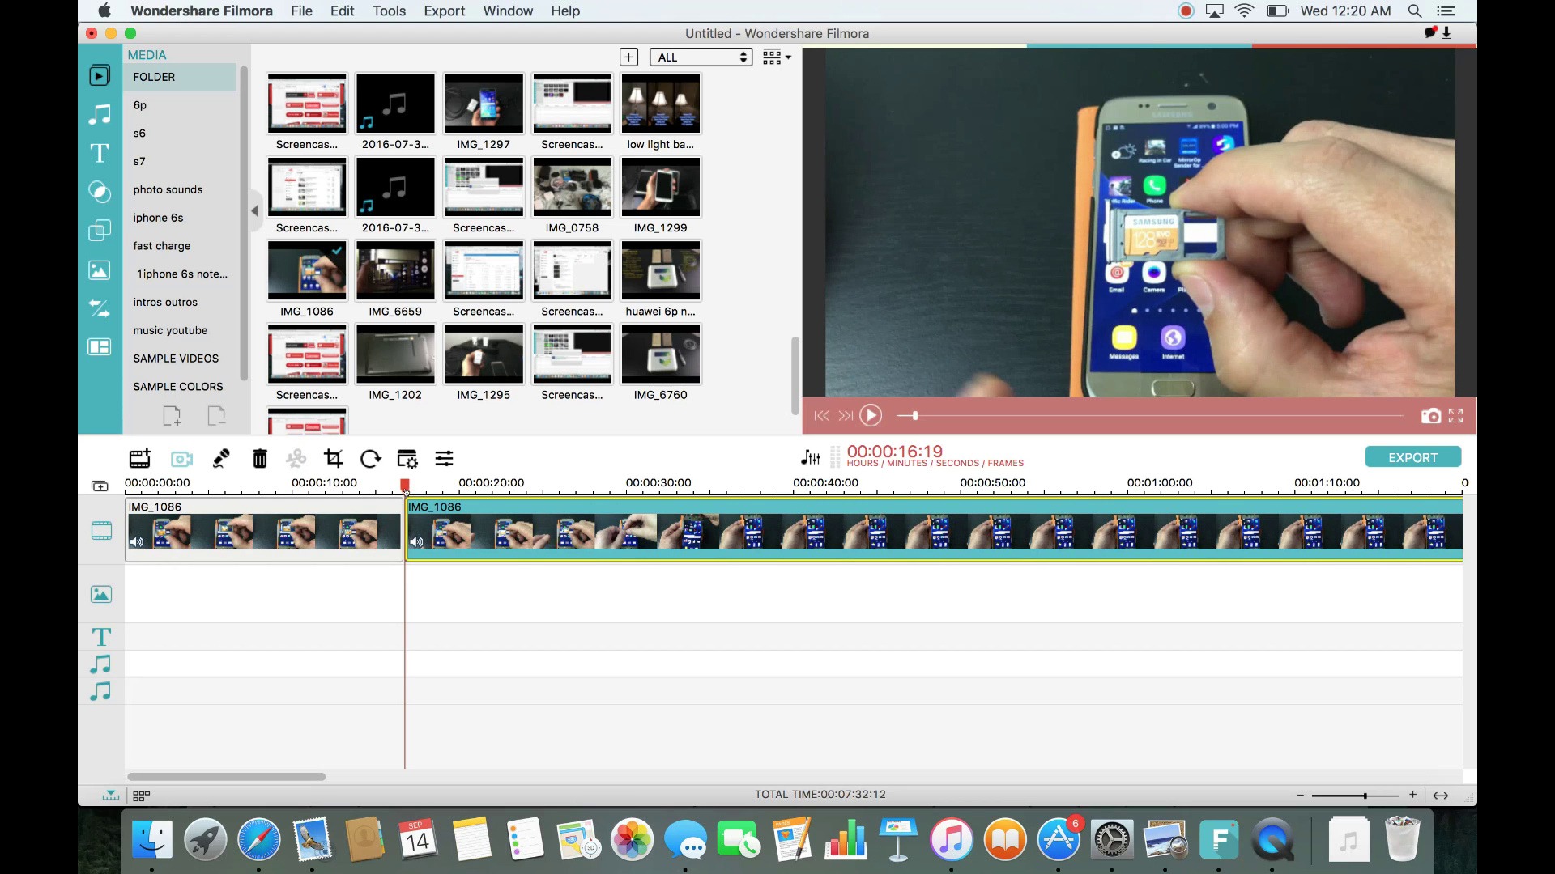
# - Step frame by frame to 00:00:24:03 in the second IMG_1086 section and split it there
pyautogui.moveTo(404, 486); pyautogui.dragTo(518, 507)
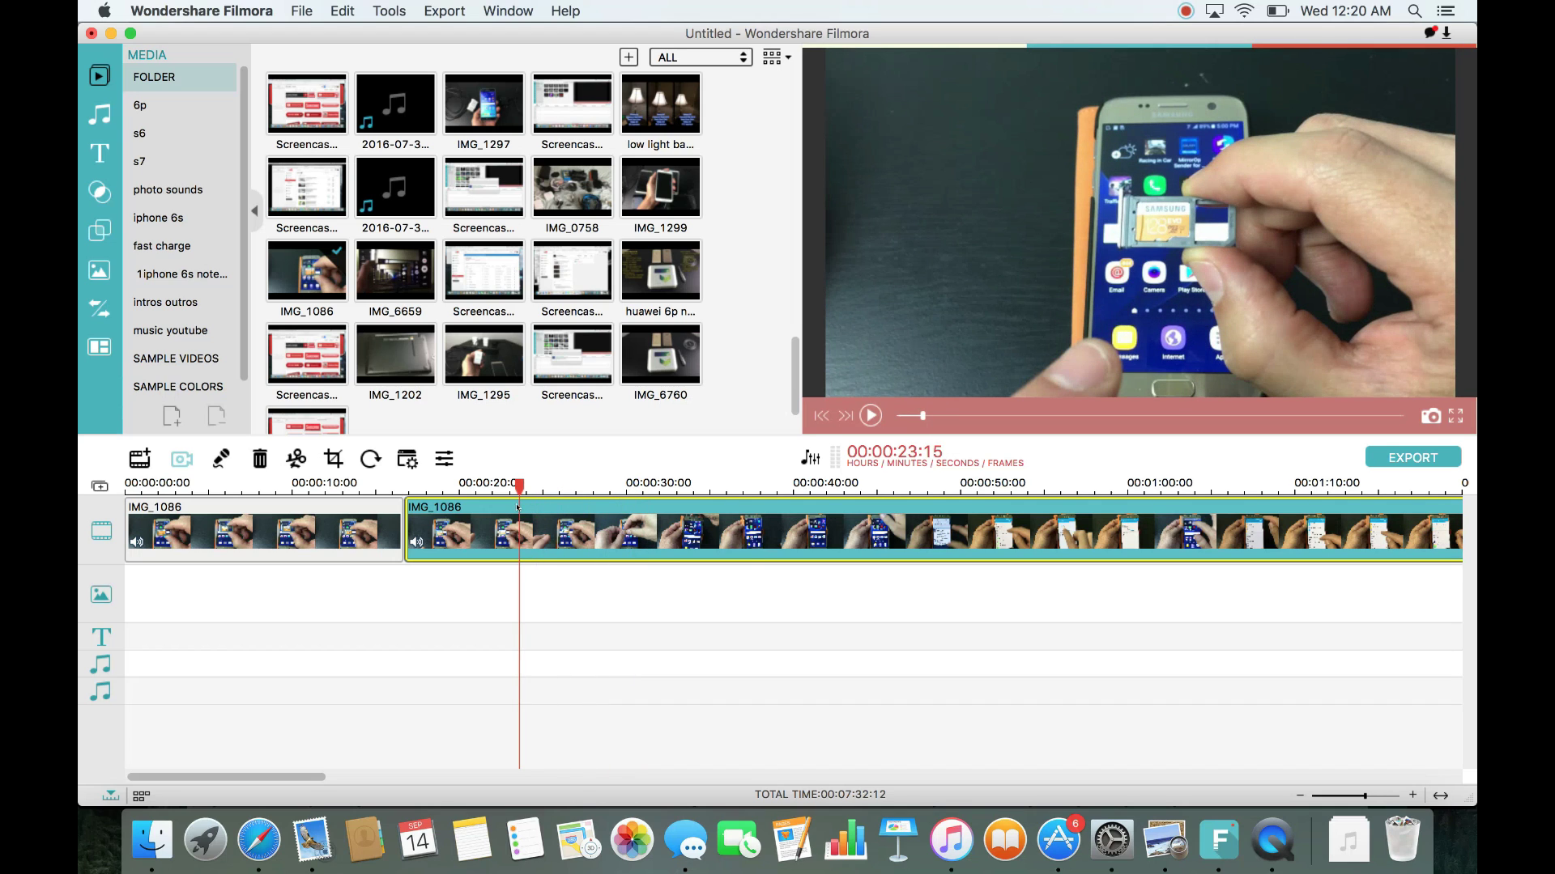
pyautogui.click(844, 417)
pyautogui.click(845, 417)
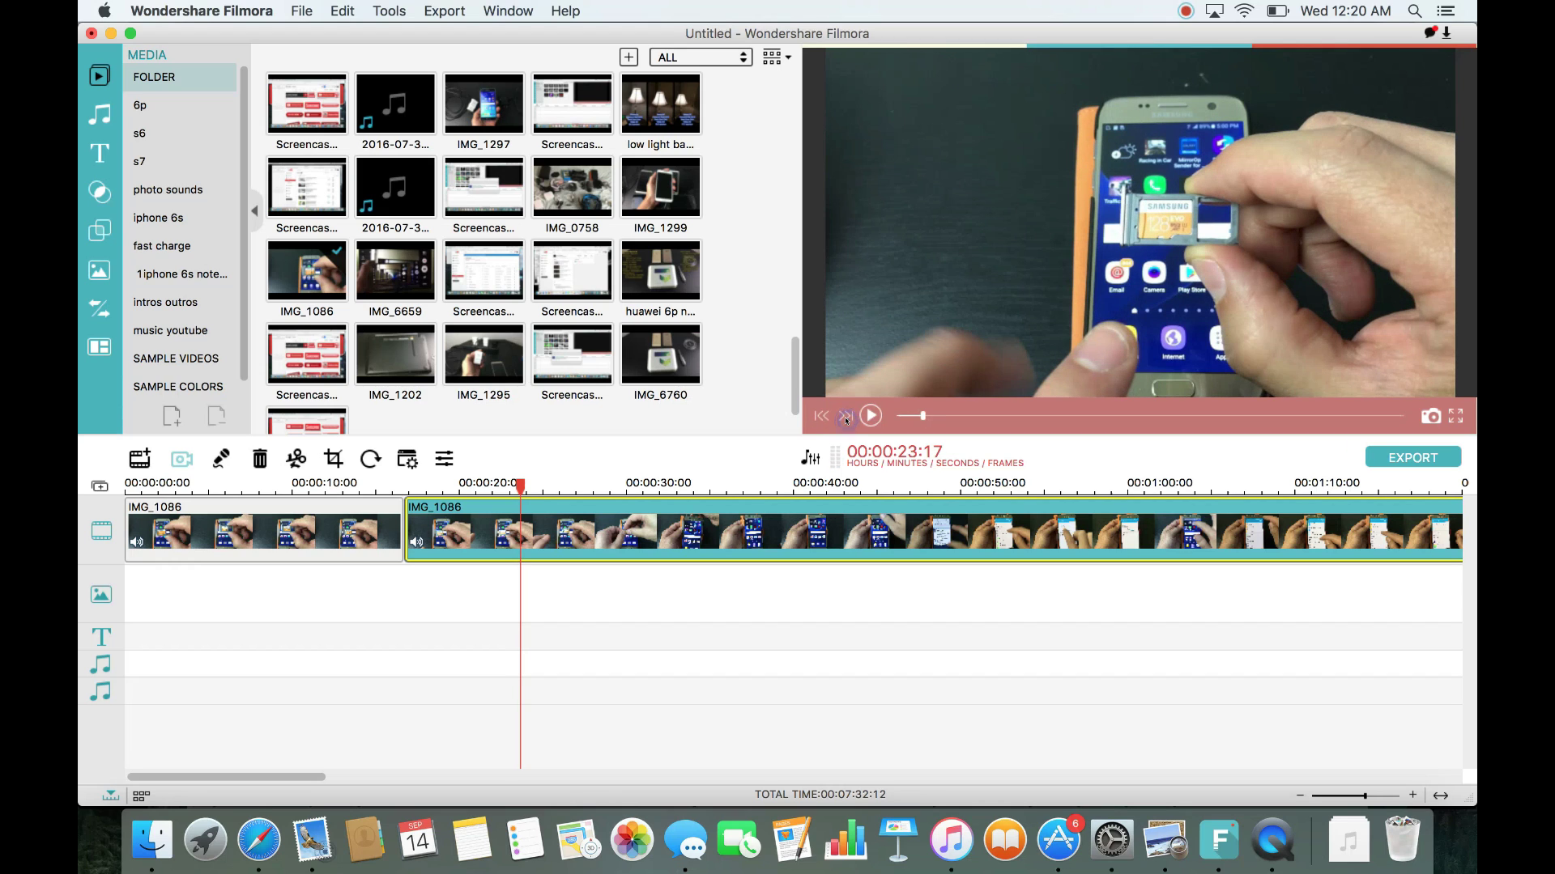
pyautogui.click(845, 417)
pyautogui.click(845, 417)
pyautogui.click(845, 417)
pyautogui.click(846, 417)
pyautogui.click(845, 417)
pyautogui.click(845, 417)
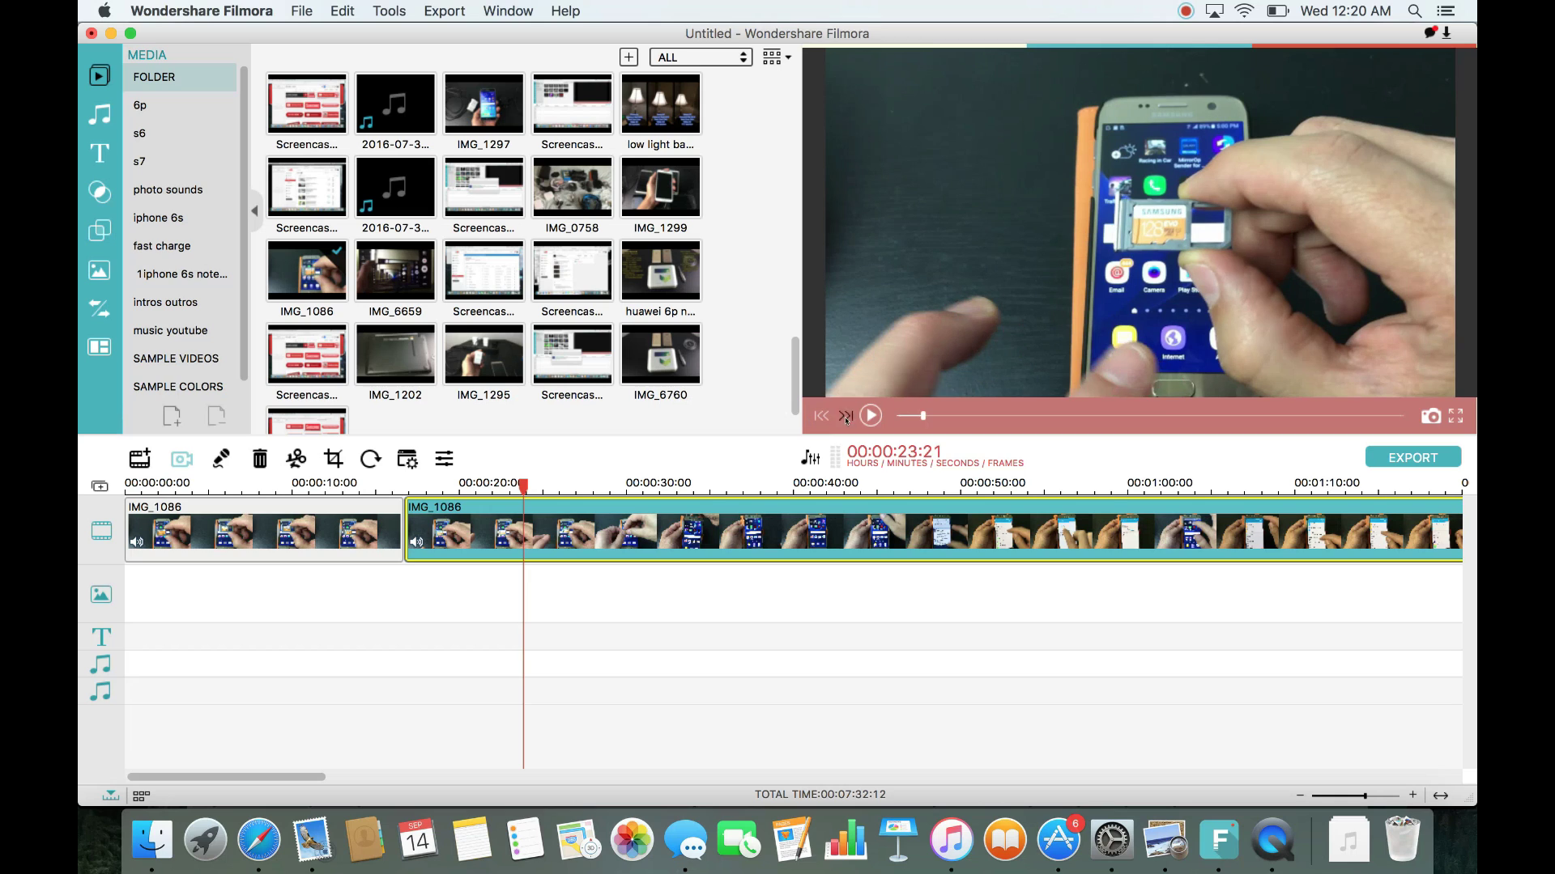
pyautogui.click(845, 417)
pyautogui.click(845, 417)
pyautogui.click(846, 417)
pyautogui.click(846, 417)
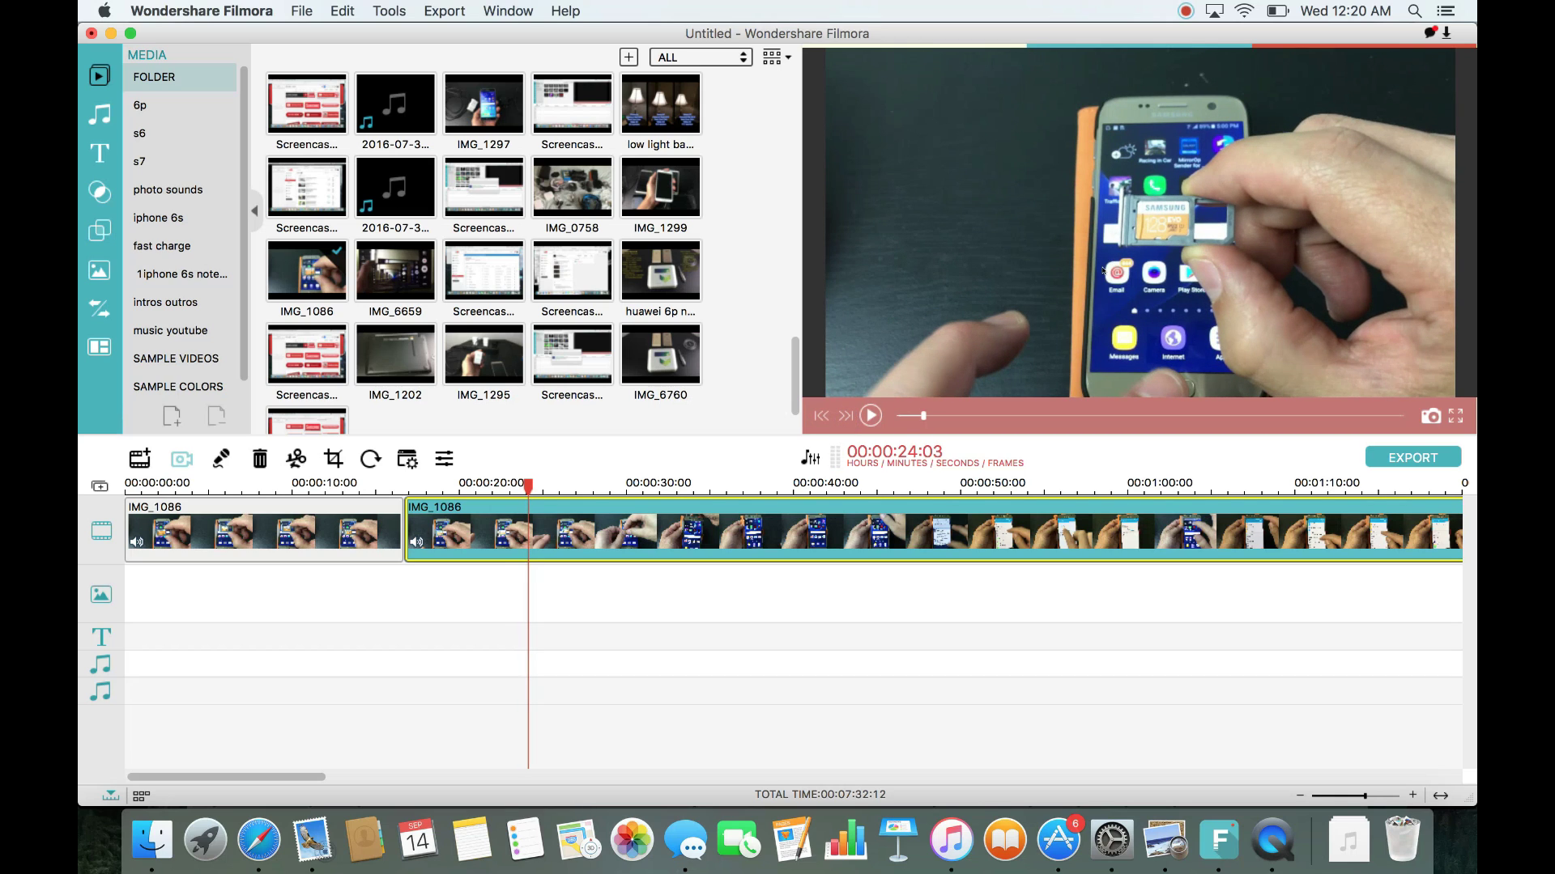
pyautogui.click(296, 458)
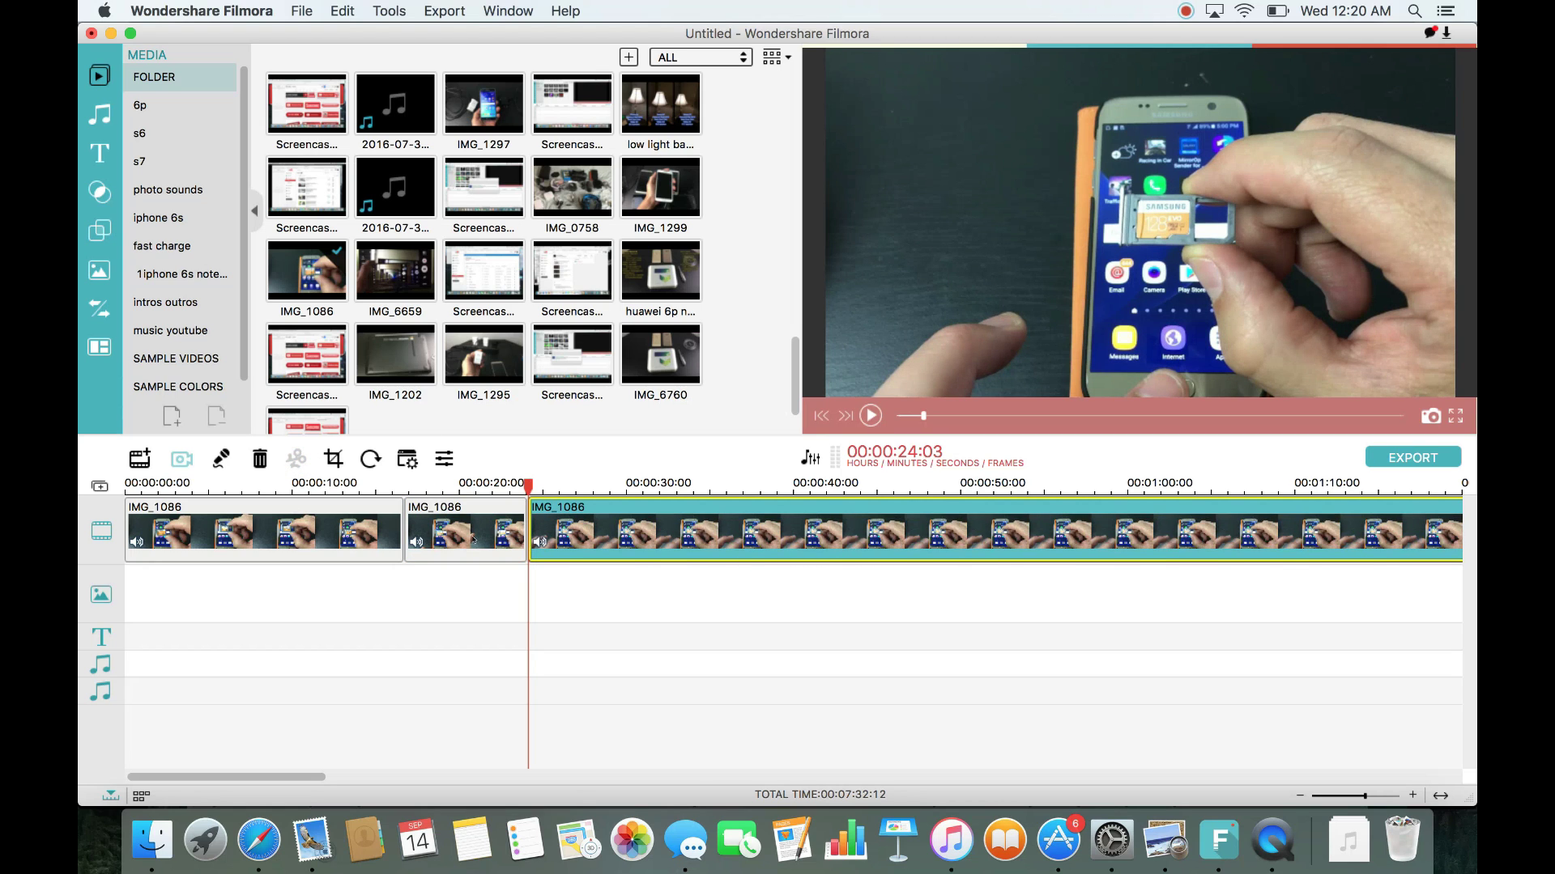
# - Open the Power Tool for the middle IMG_1086 section, apply Mosaic to it and add a mosaic area
pyautogui.click(455, 523)
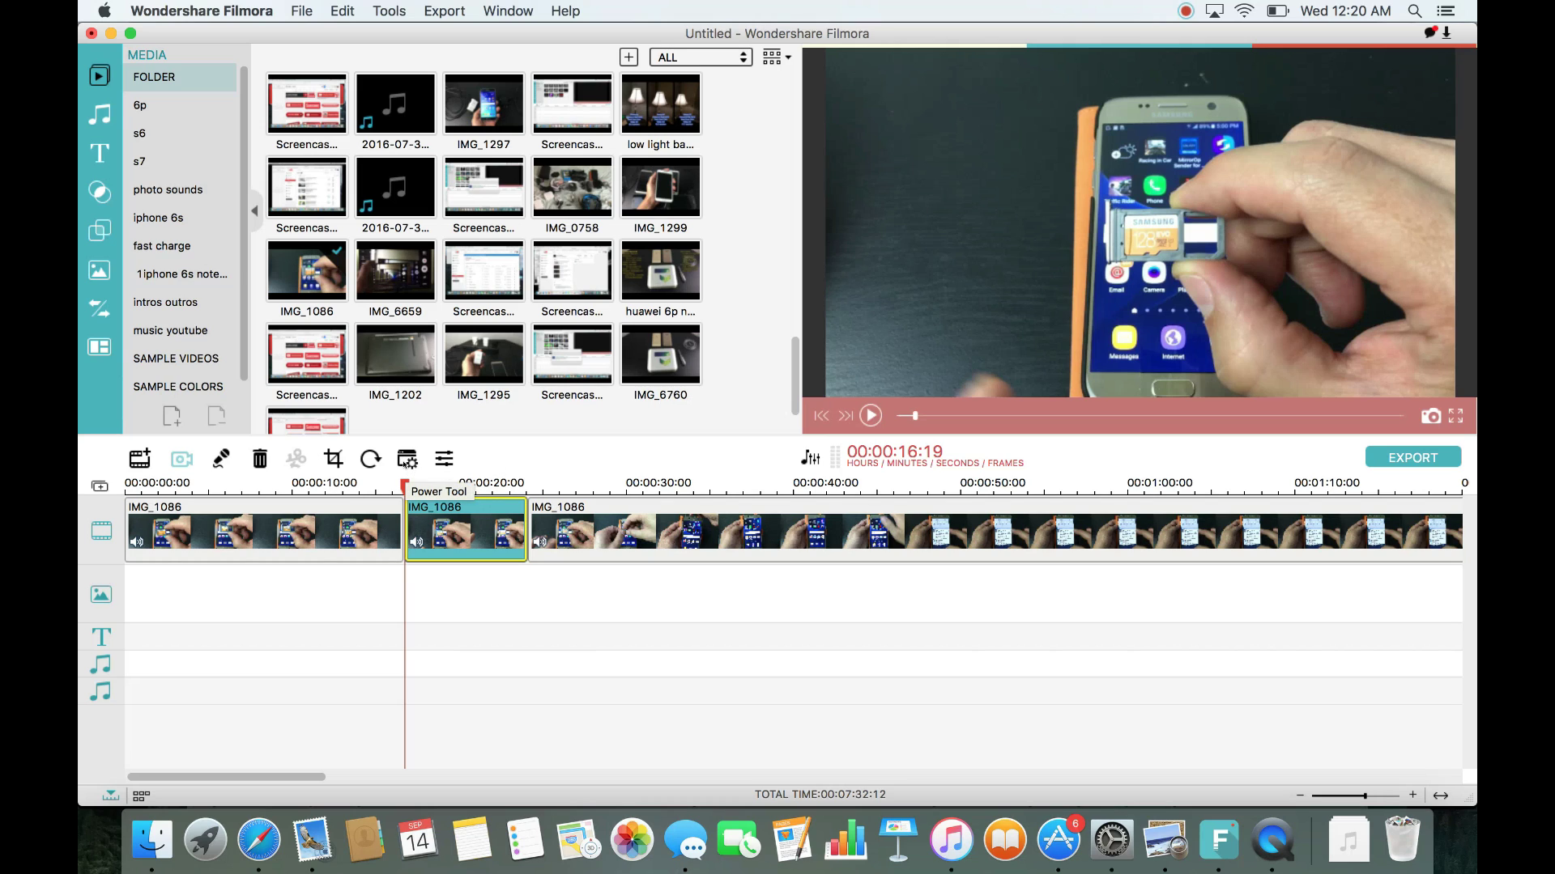
pyautogui.rightClick(480, 532)
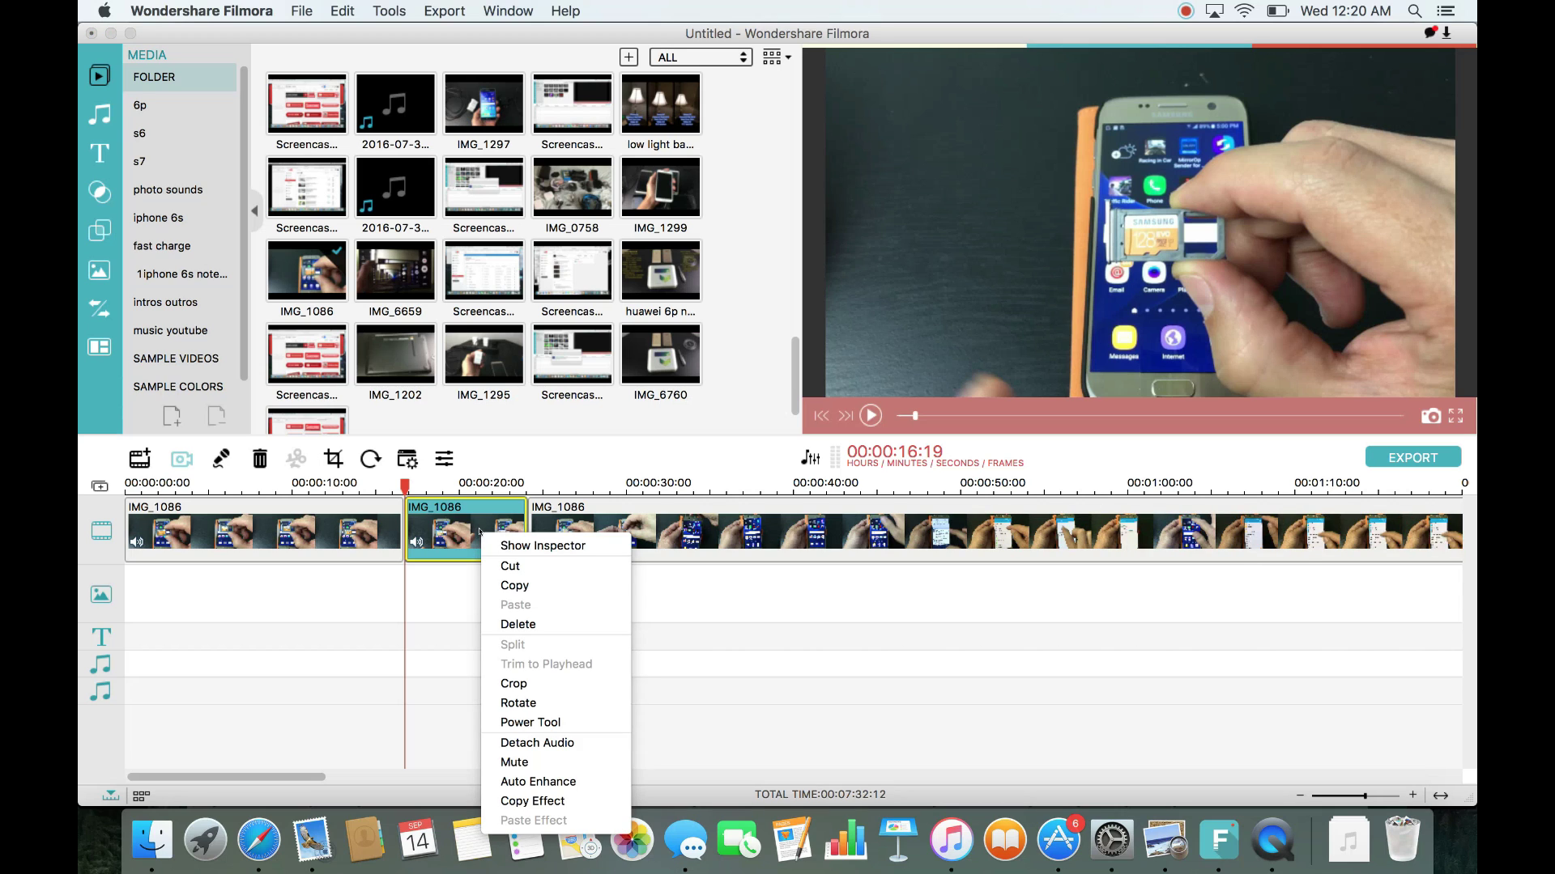
pyautogui.click(558, 722)
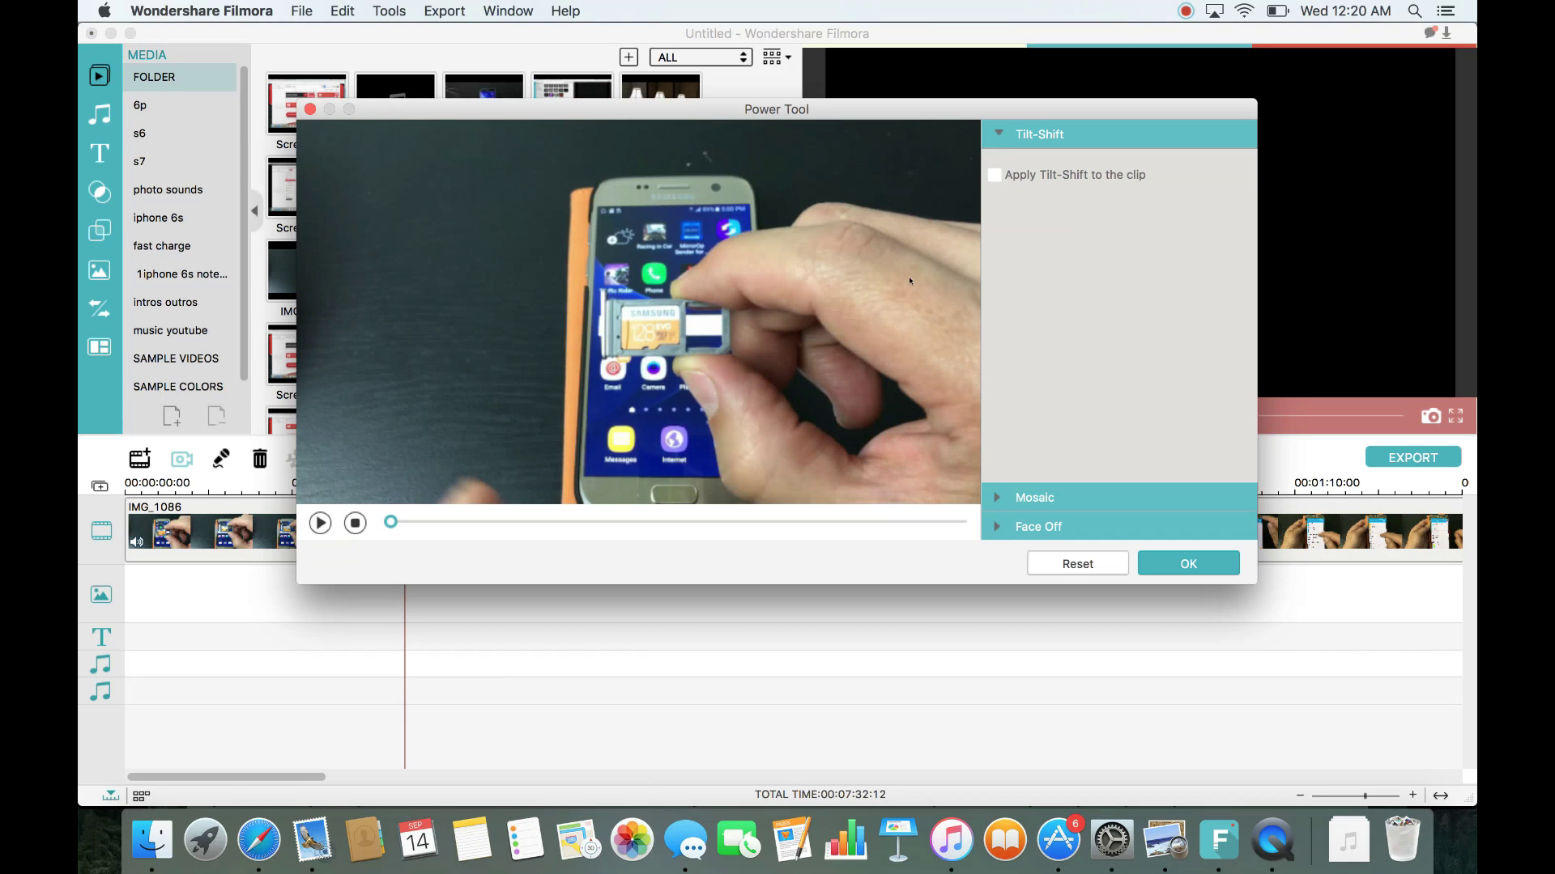
pyautogui.moveTo(895, 109); pyautogui.dragTo(810, 197)
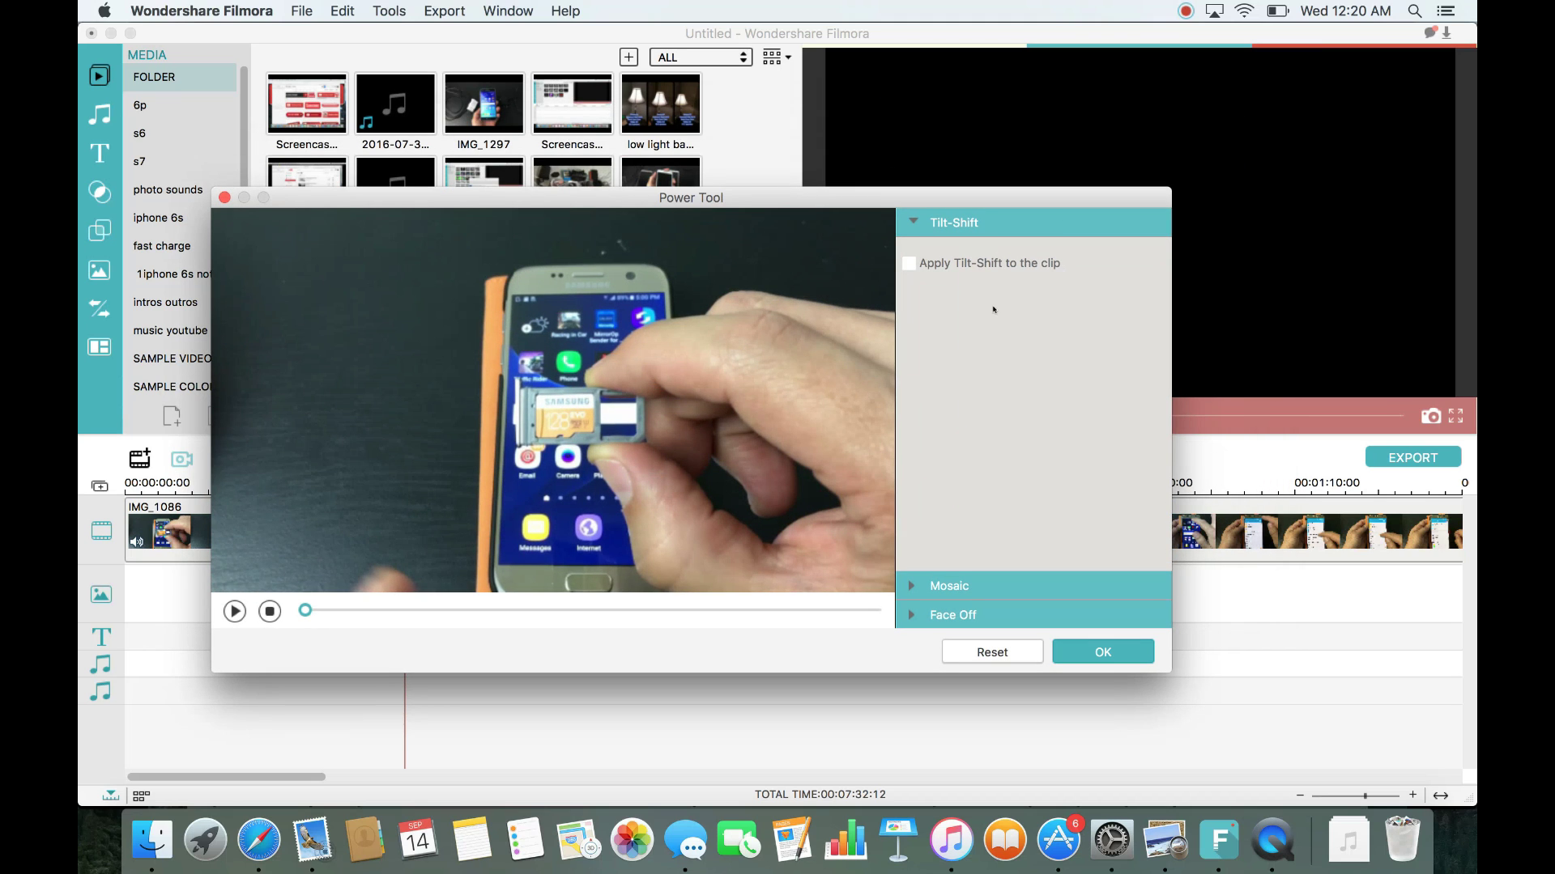
pyautogui.click(957, 584)
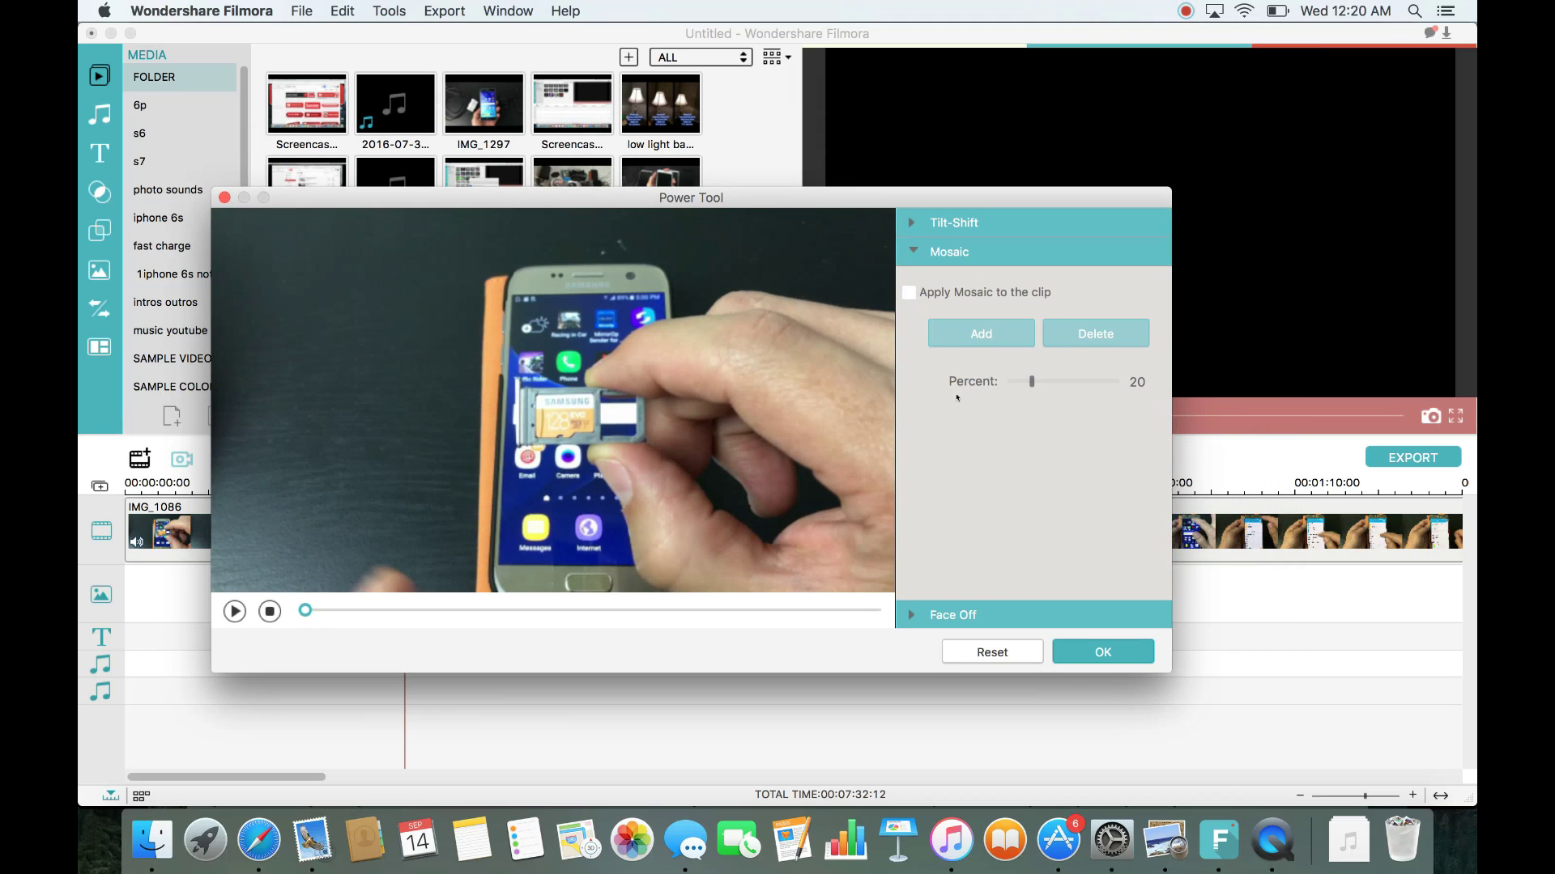
pyautogui.click(908, 293)
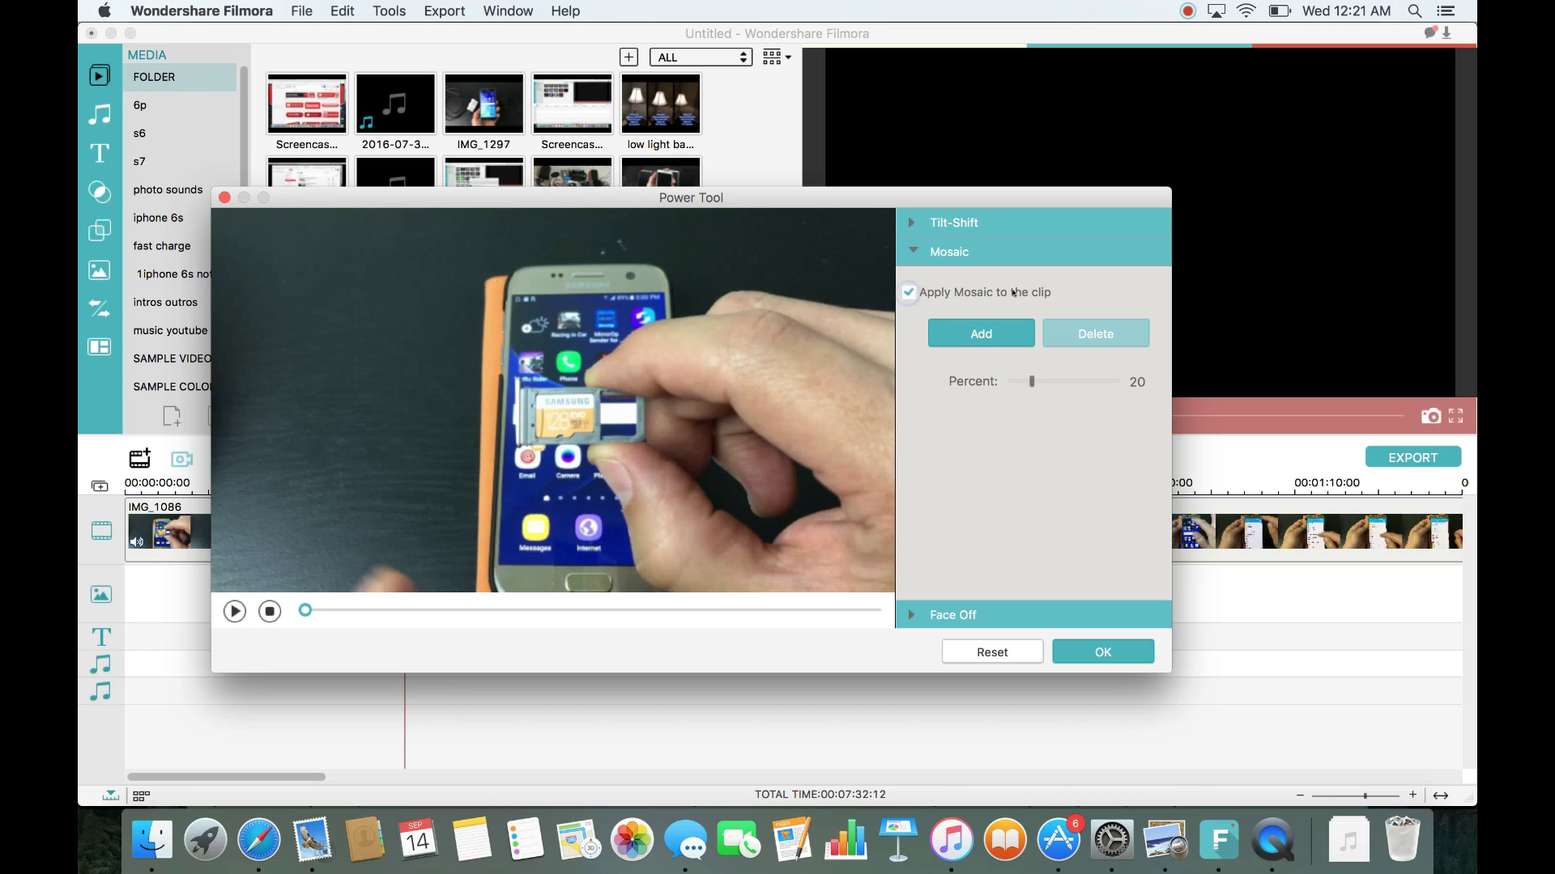
pyautogui.click(975, 334)
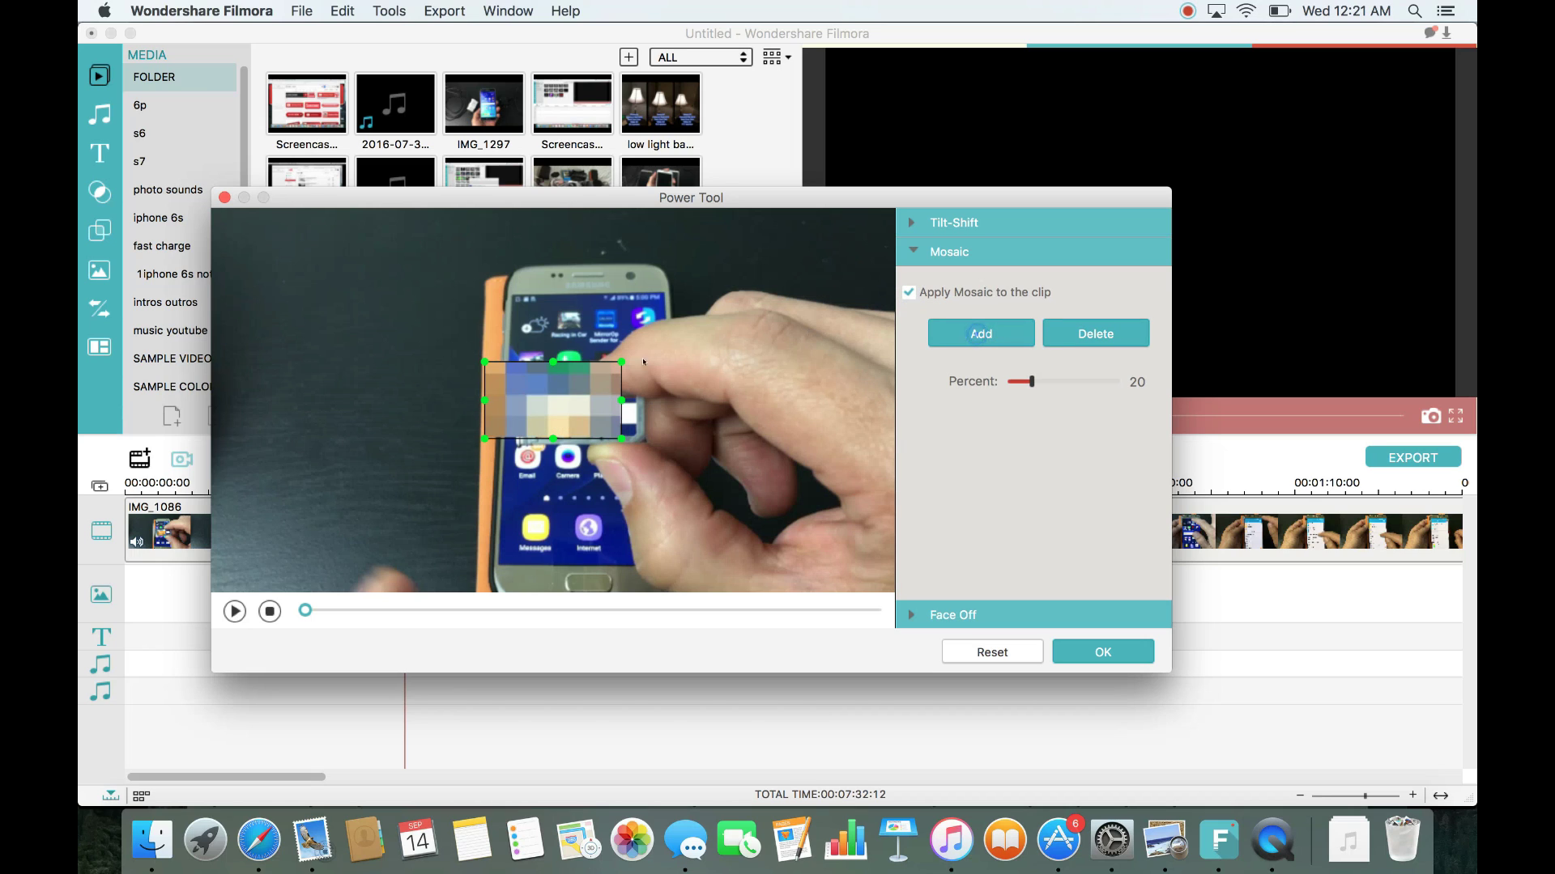
# - Fit the mosaic area over the memory card at 6 percent and preview the blurred section
pyautogui.moveTo(561, 404); pyautogui.dragTo(601, 457)
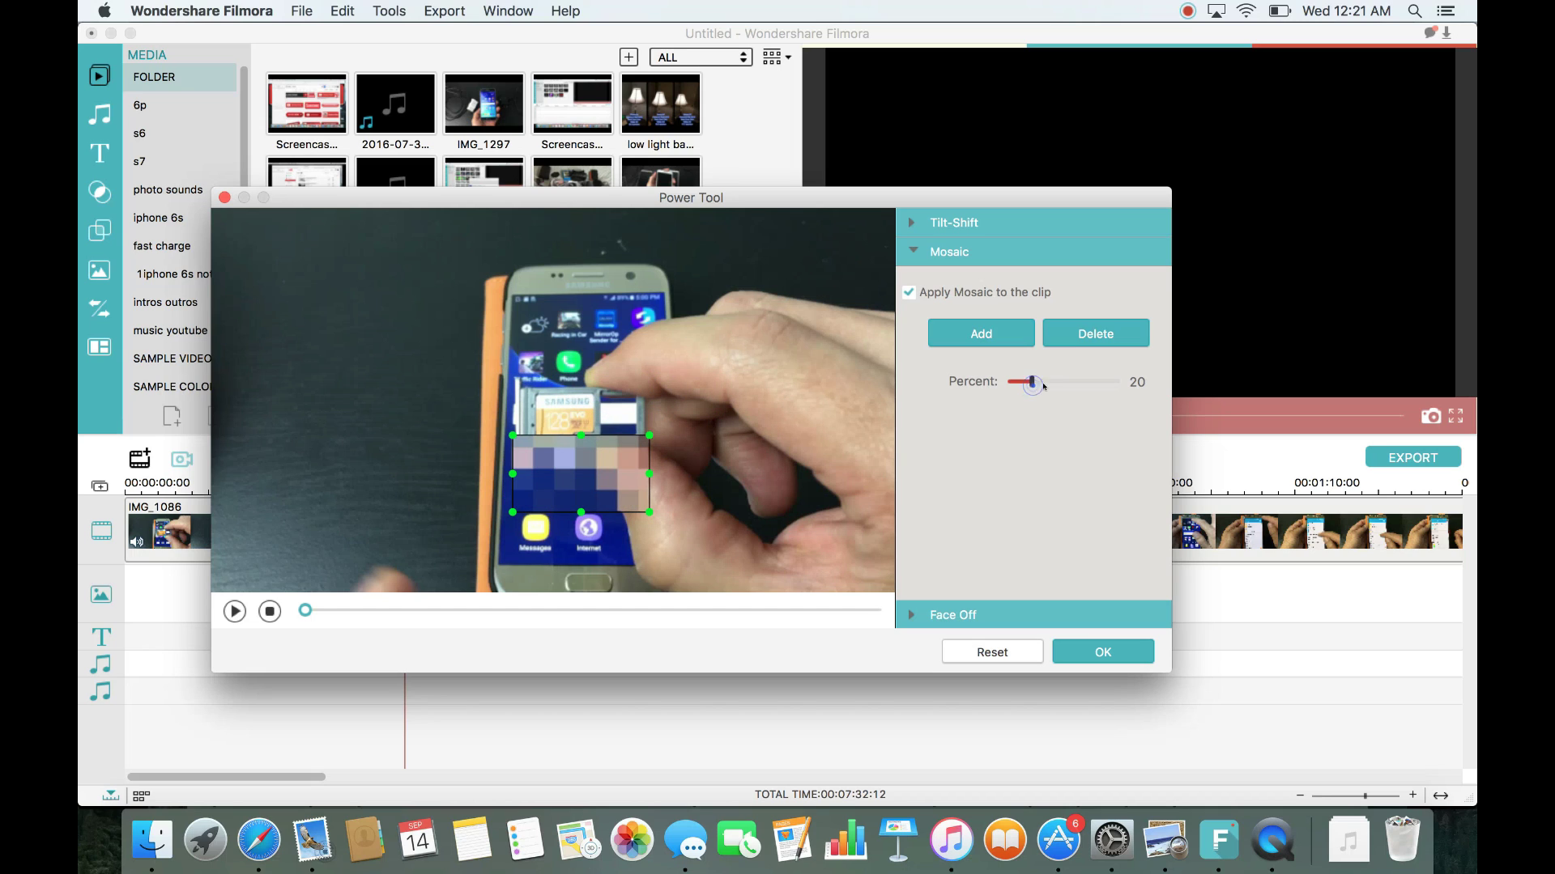
pyautogui.moveTo(1036, 388); pyautogui.dragTo(1123, 390)
pyautogui.moveTo(619, 460); pyautogui.dragTo(604, 397)
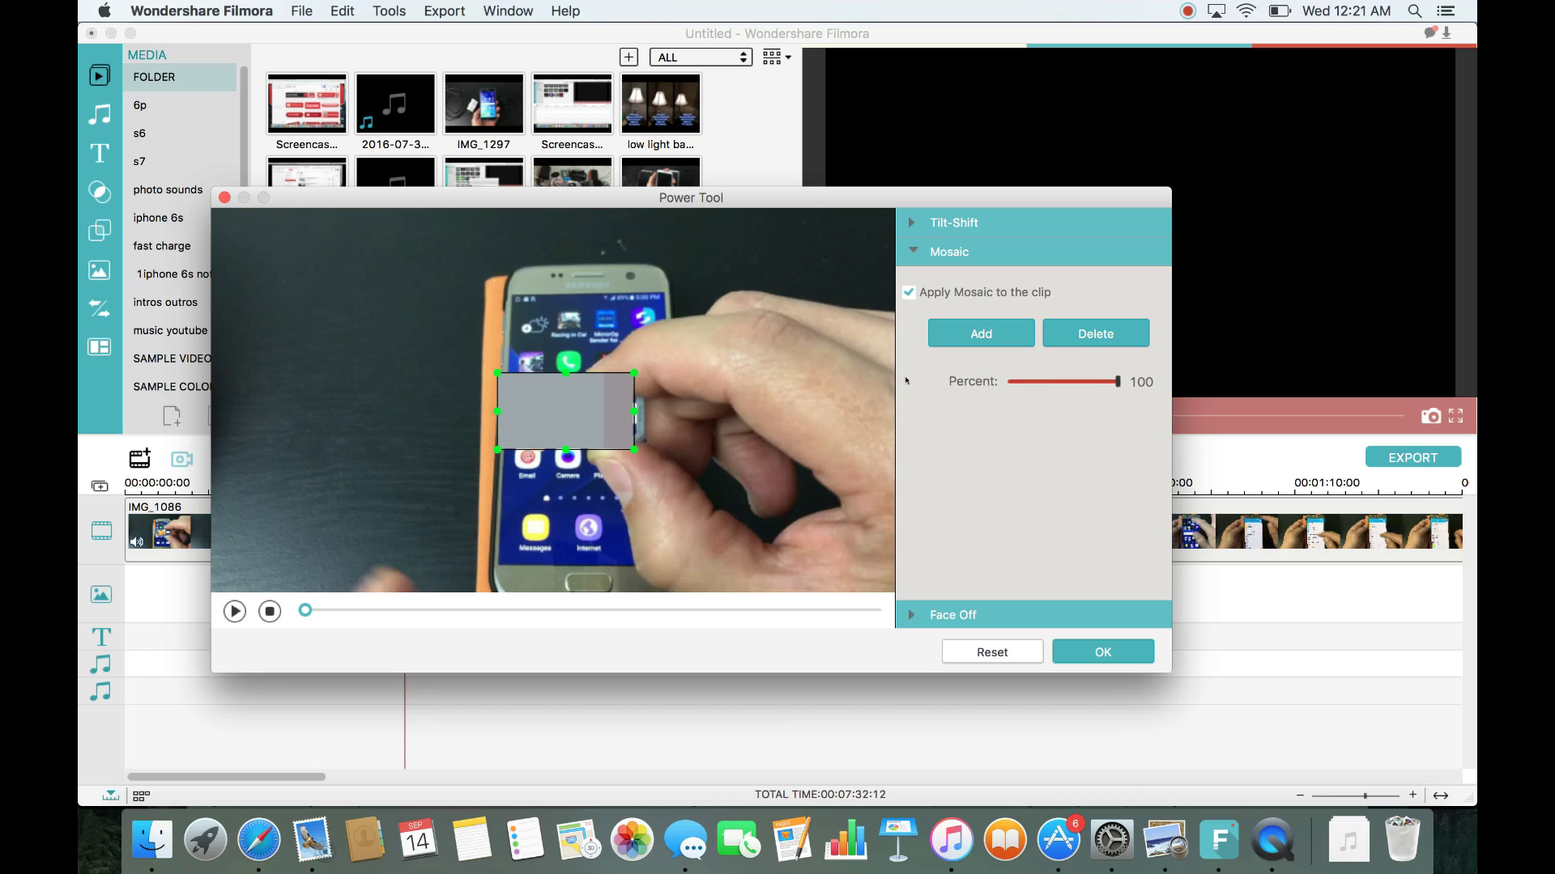
pyautogui.moveTo(1117, 382); pyautogui.dragTo(1015, 383)
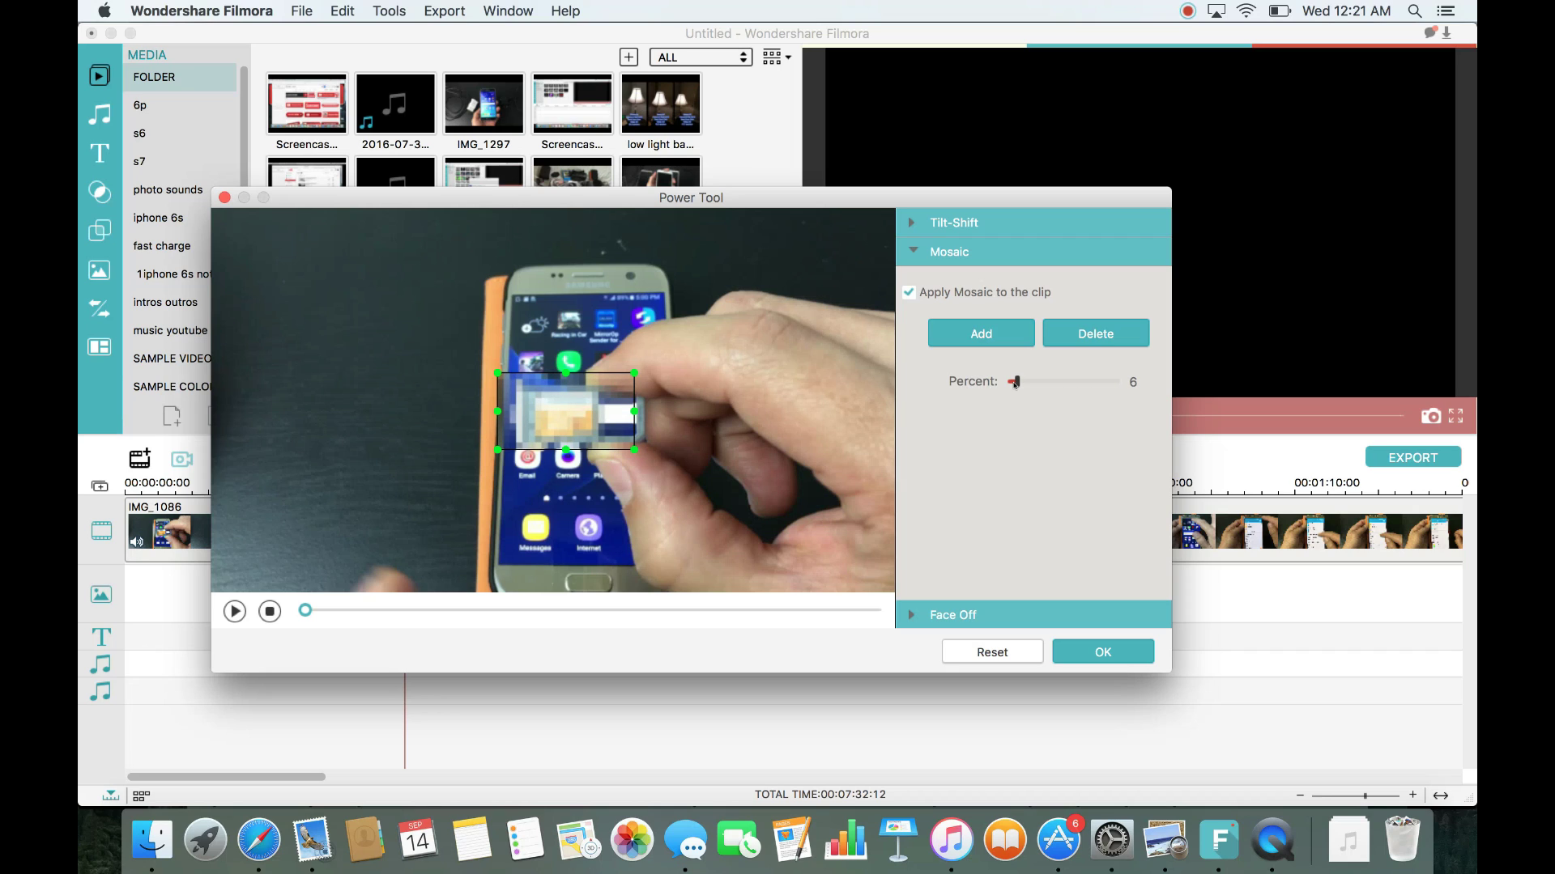
pyautogui.moveTo(630, 368); pyautogui.dragTo(600, 386)
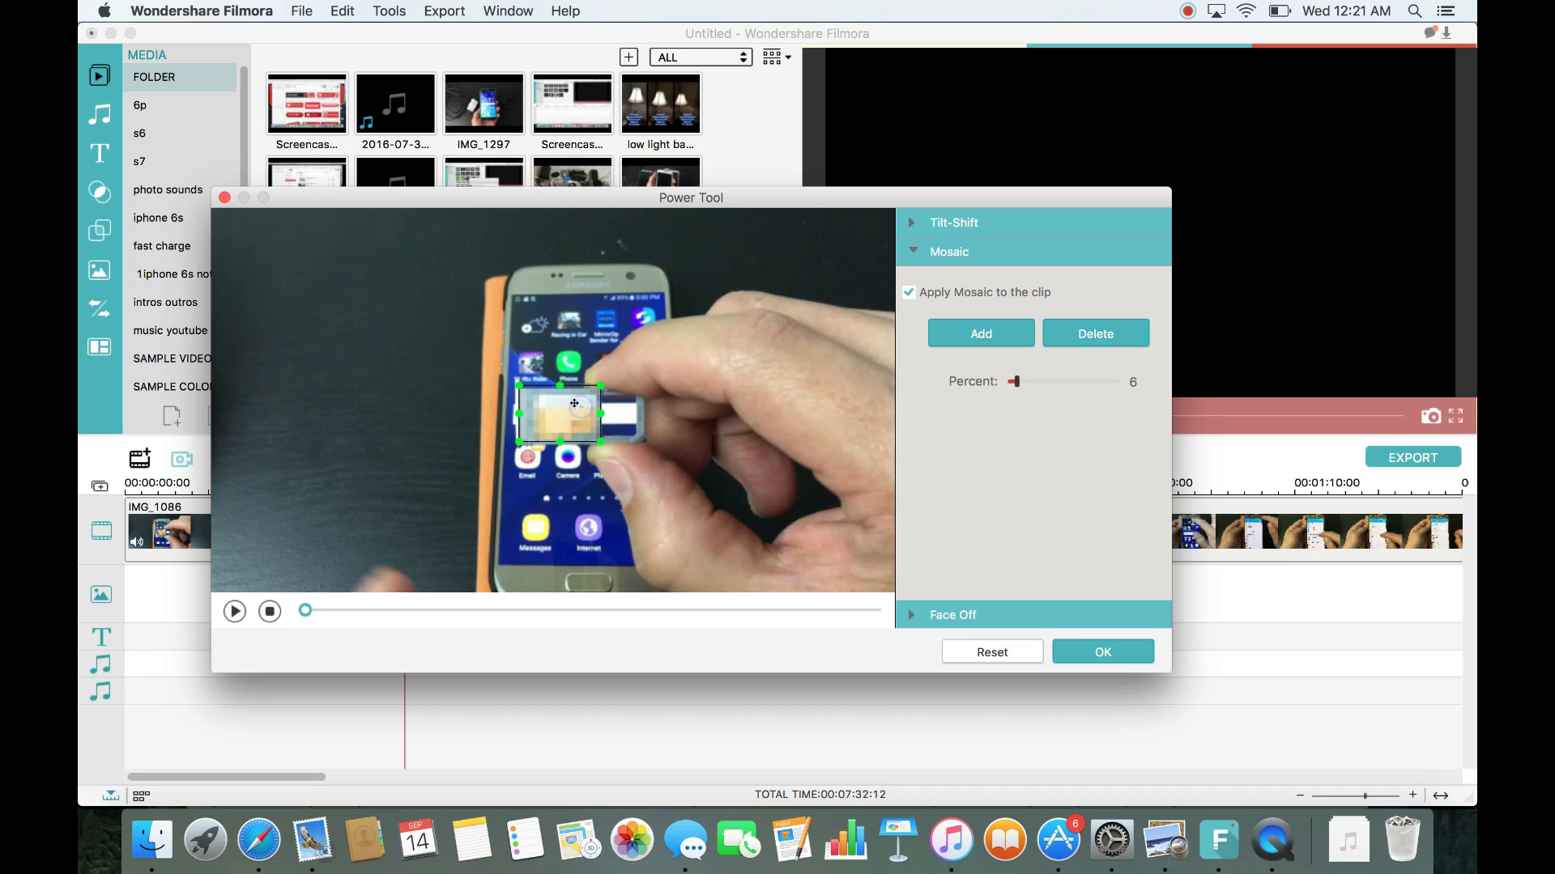
pyautogui.click(235, 612)
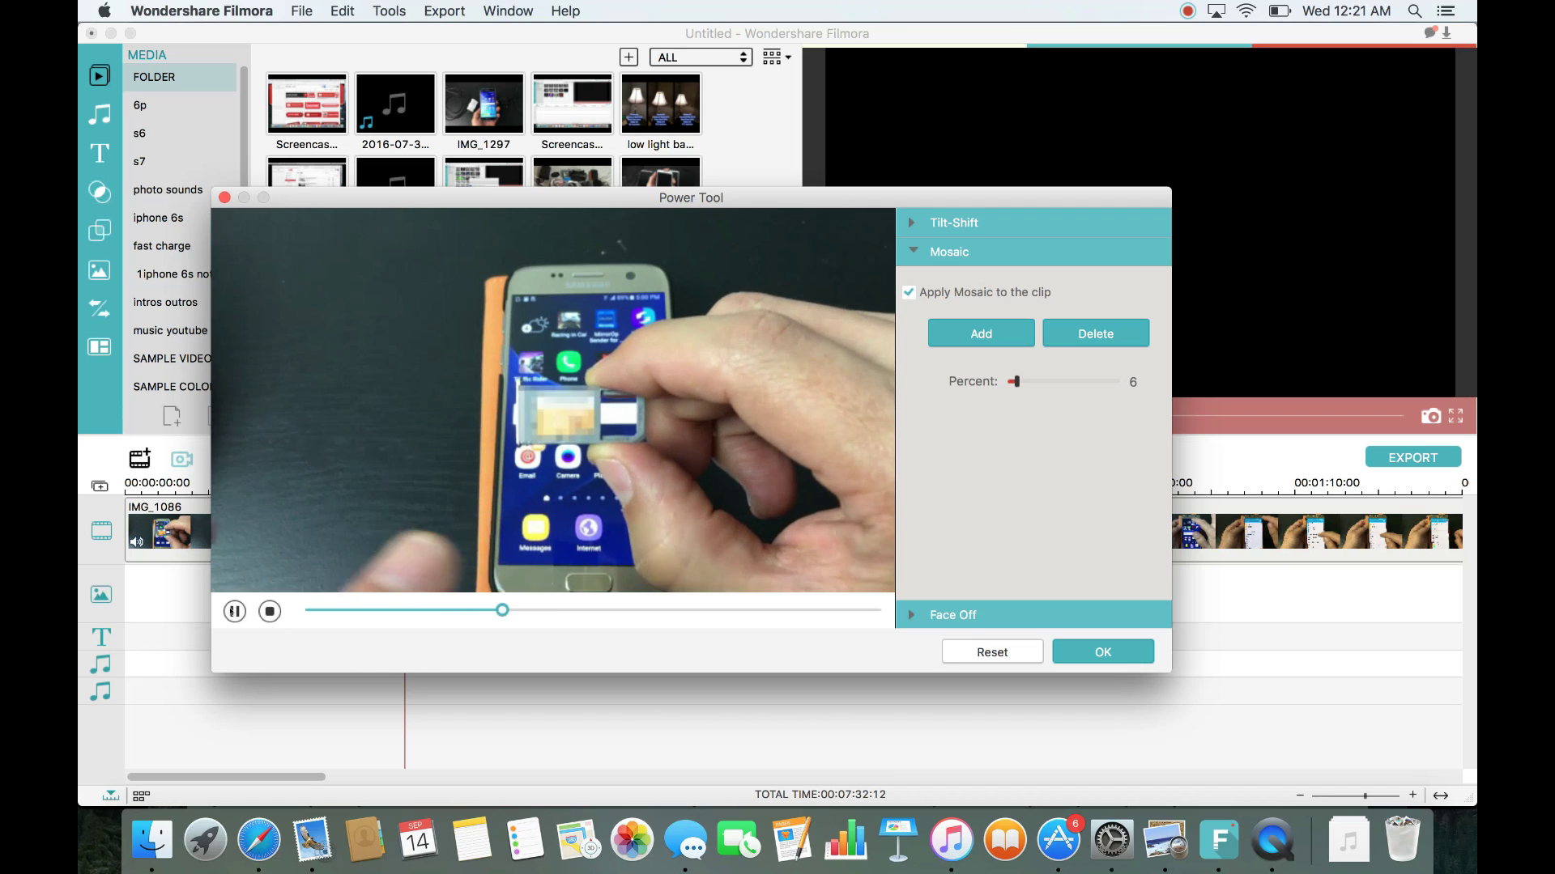
pyautogui.click(520, 397)
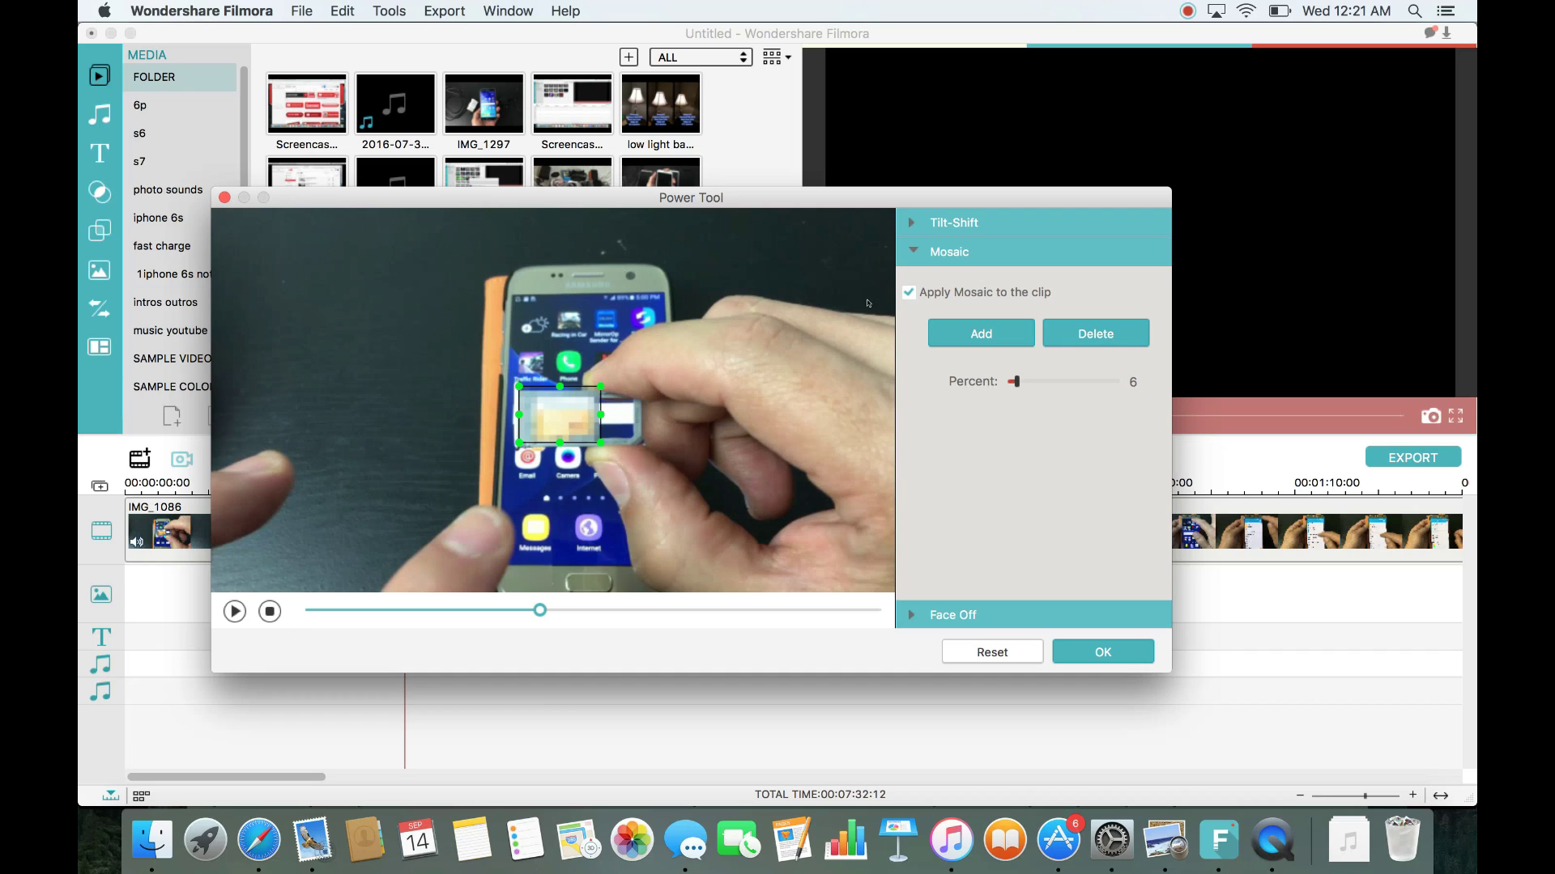
# - Add a second mosaic area over the top edge of the phone, preview it and apply the effect to the clip
pyautogui.click(1011, 329)
pyautogui.moveTo(581, 376); pyautogui.dragTo(612, 273)
pyautogui.moveTo(650, 329); pyautogui.dragTo(591, 278)
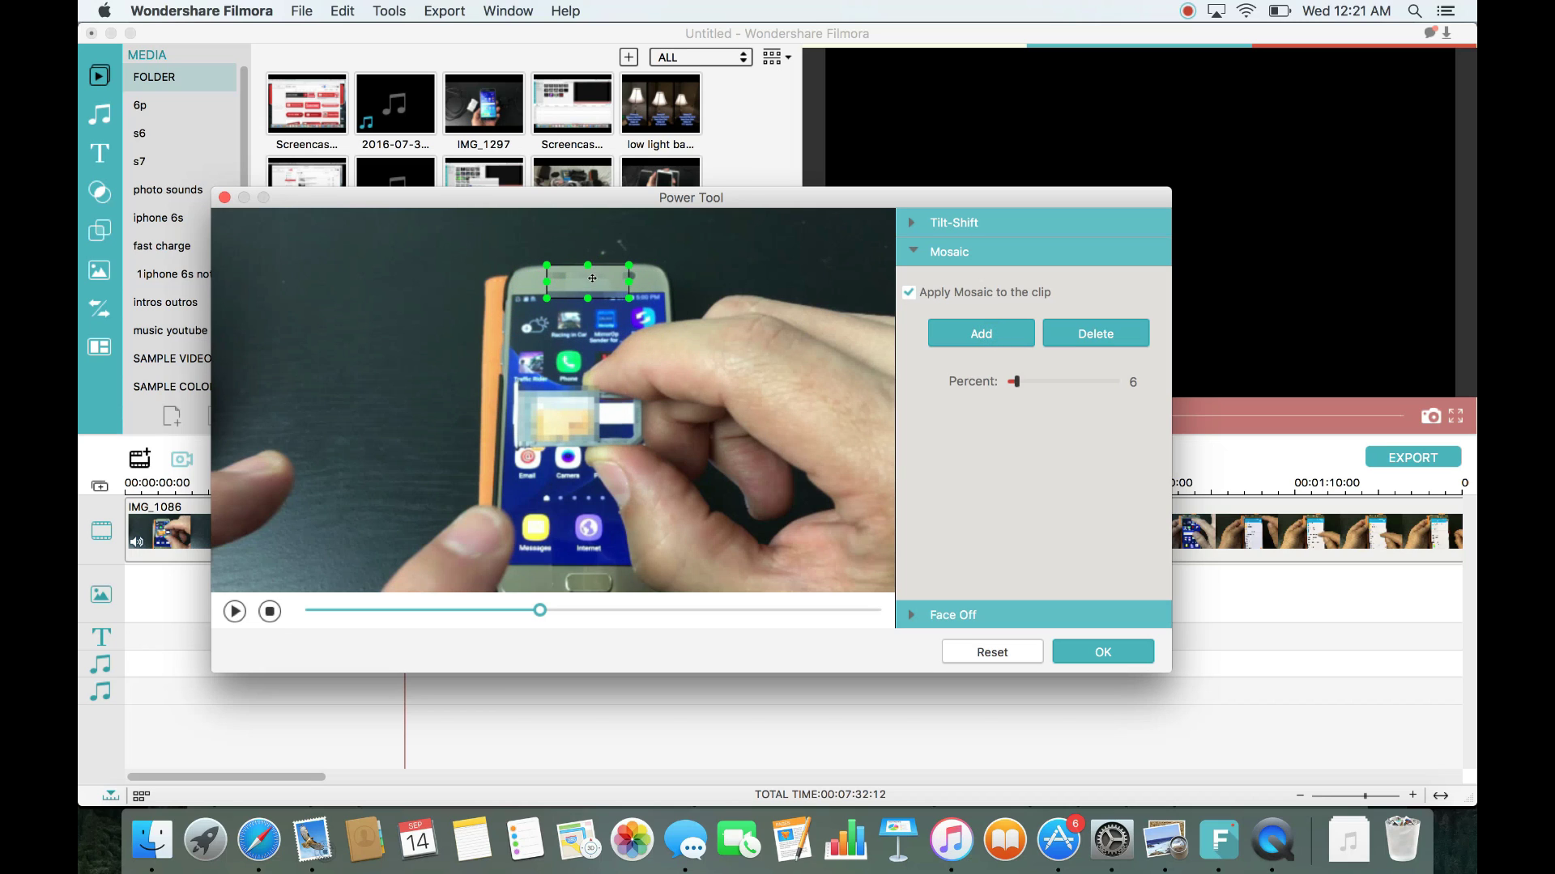
pyautogui.click(235, 613)
pyautogui.click(235, 612)
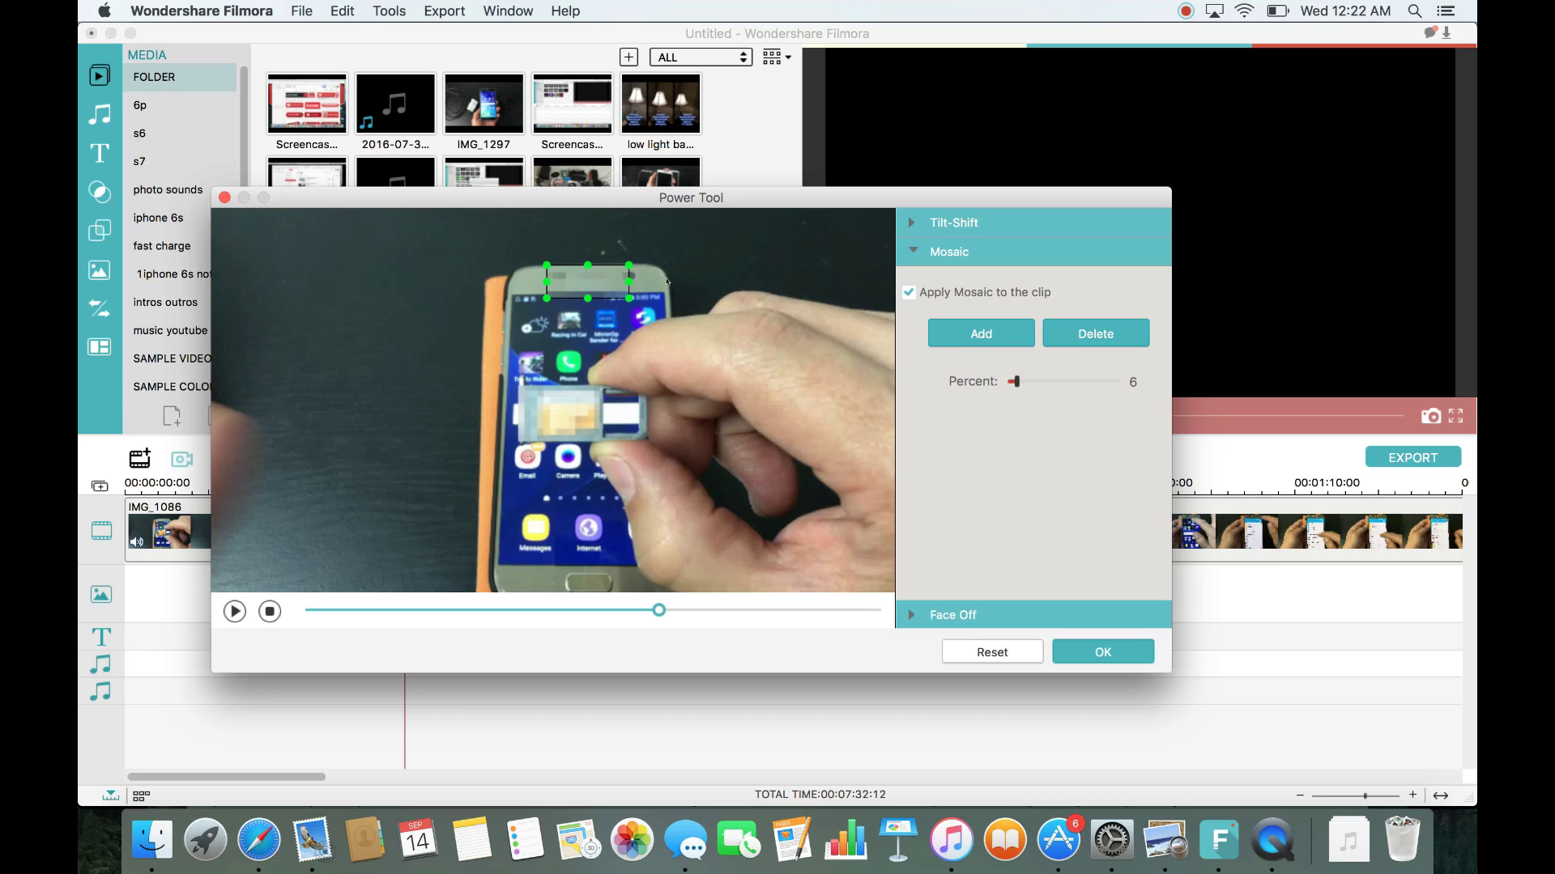
pyautogui.click(1101, 650)
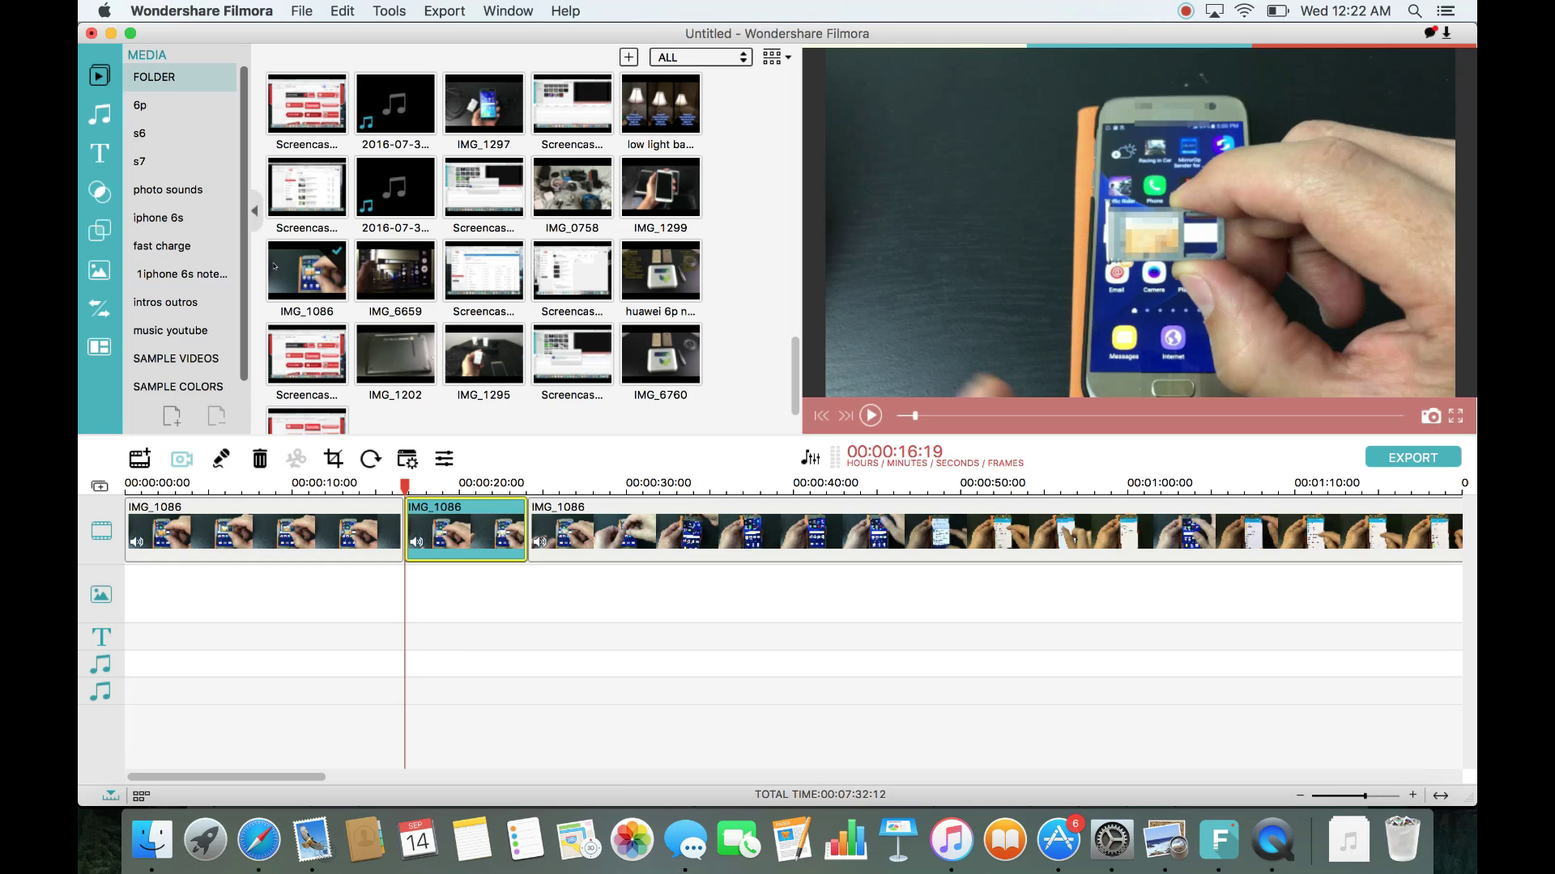
# - Place iluv mac intro2 from the intros outros folder on the overlay track at 00:00:06:17 and preview it
pyautogui.click(185, 304)
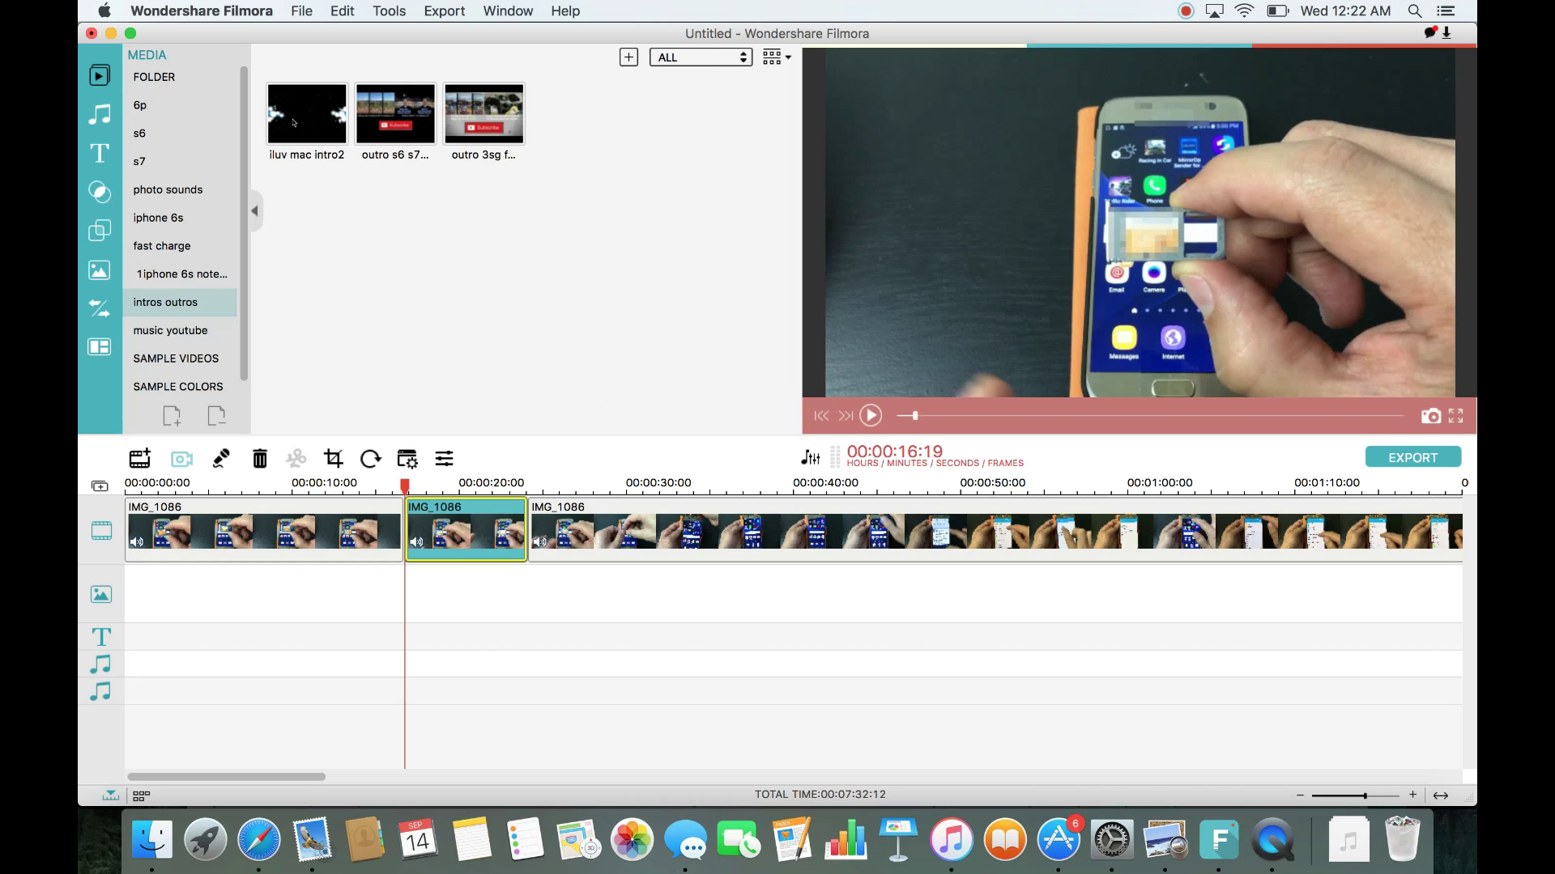
pyautogui.moveTo(303, 126); pyautogui.dragTo(236, 597)
pyautogui.click(263, 525)
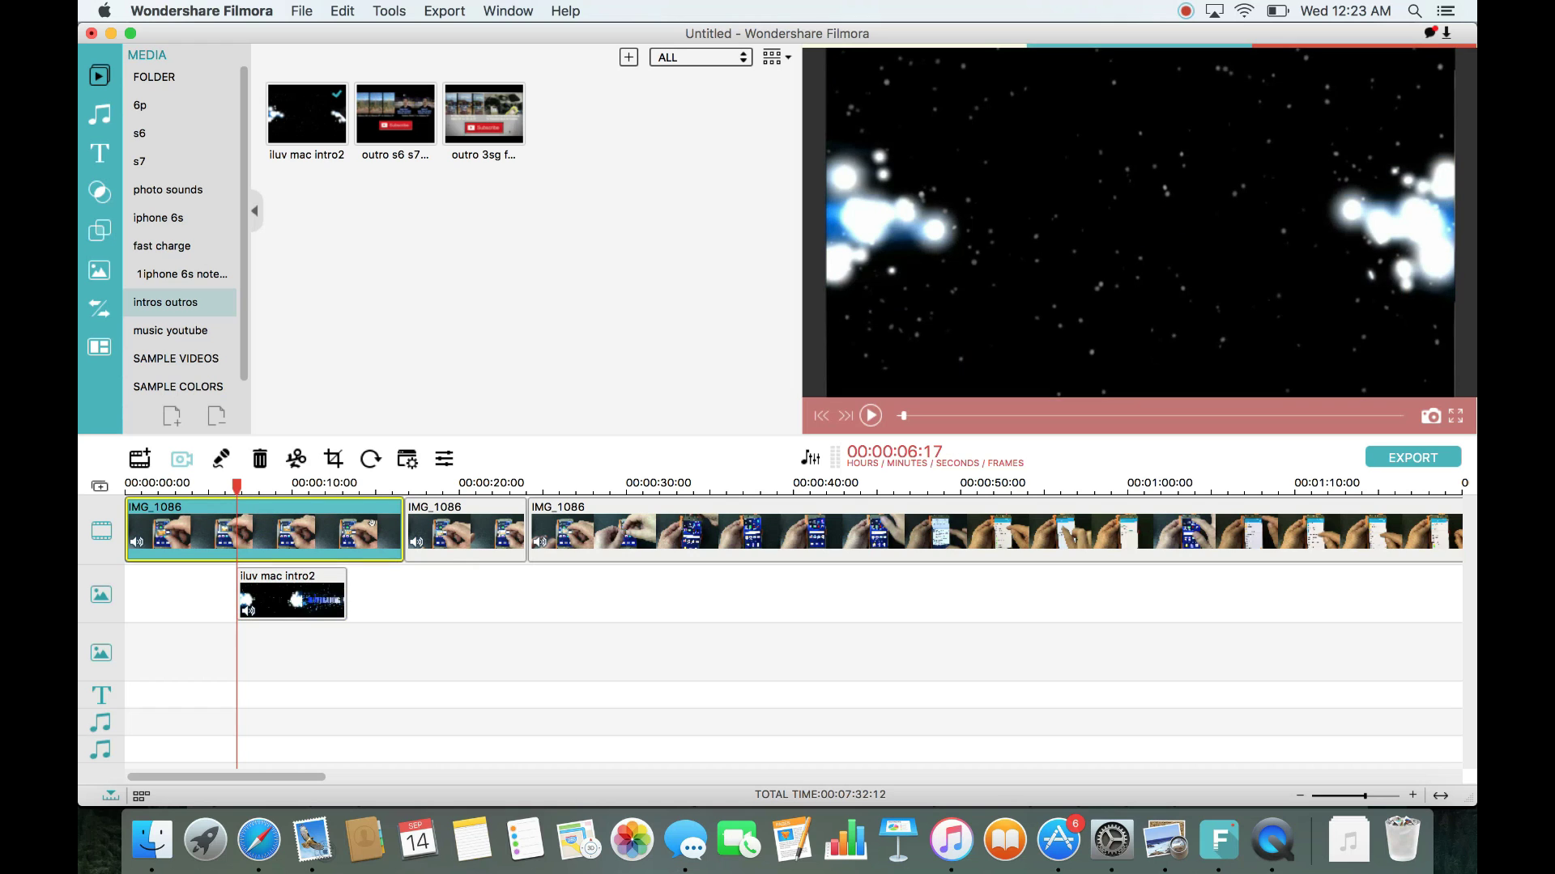
pyautogui.click(871, 417)
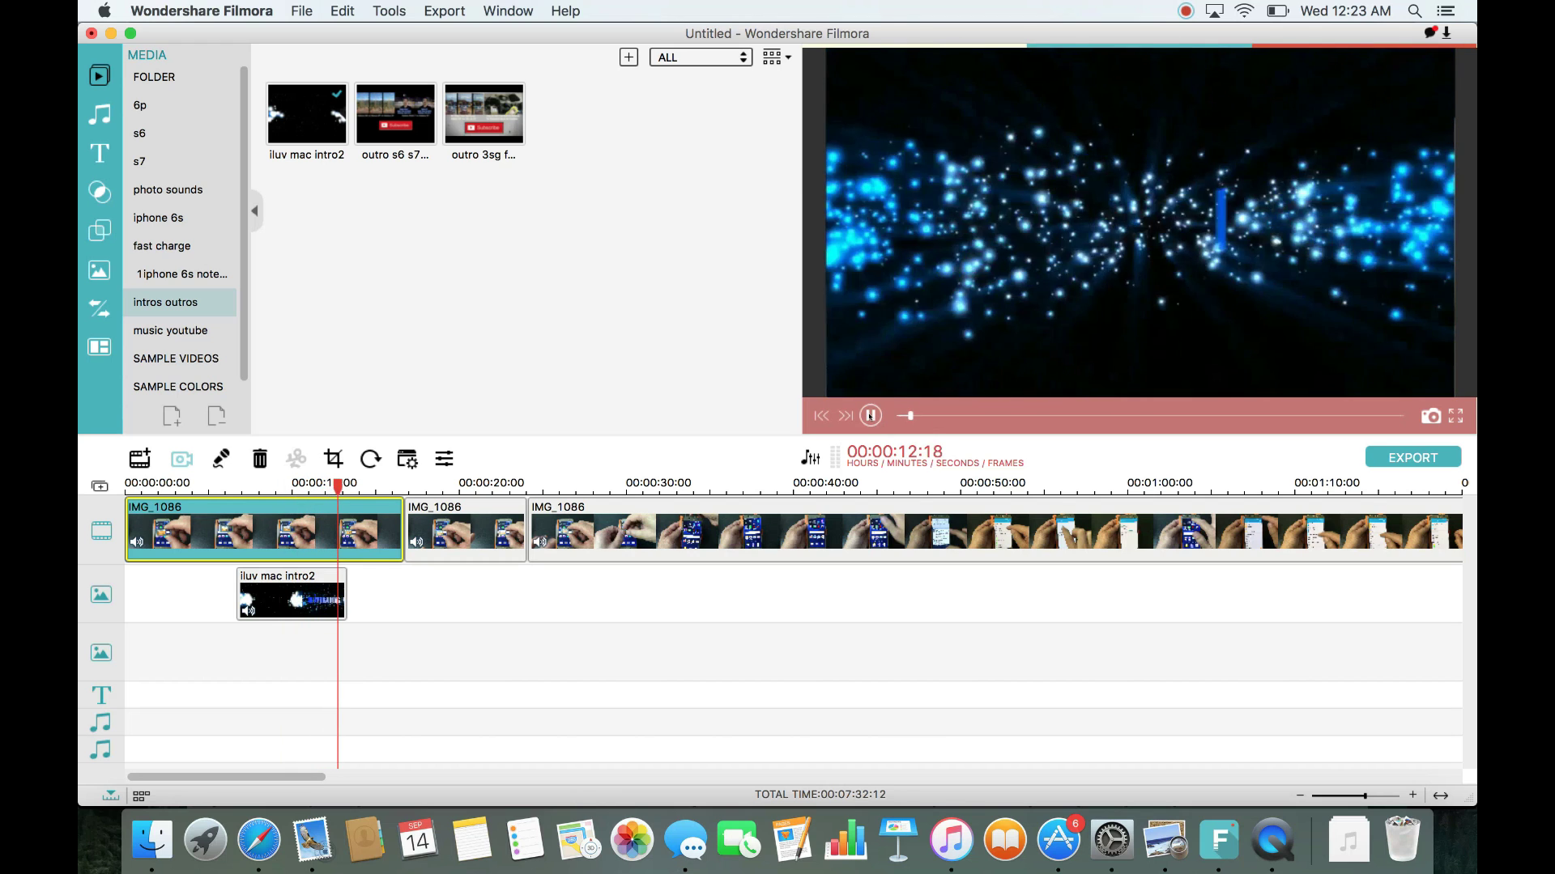
pyautogui.click(871, 416)
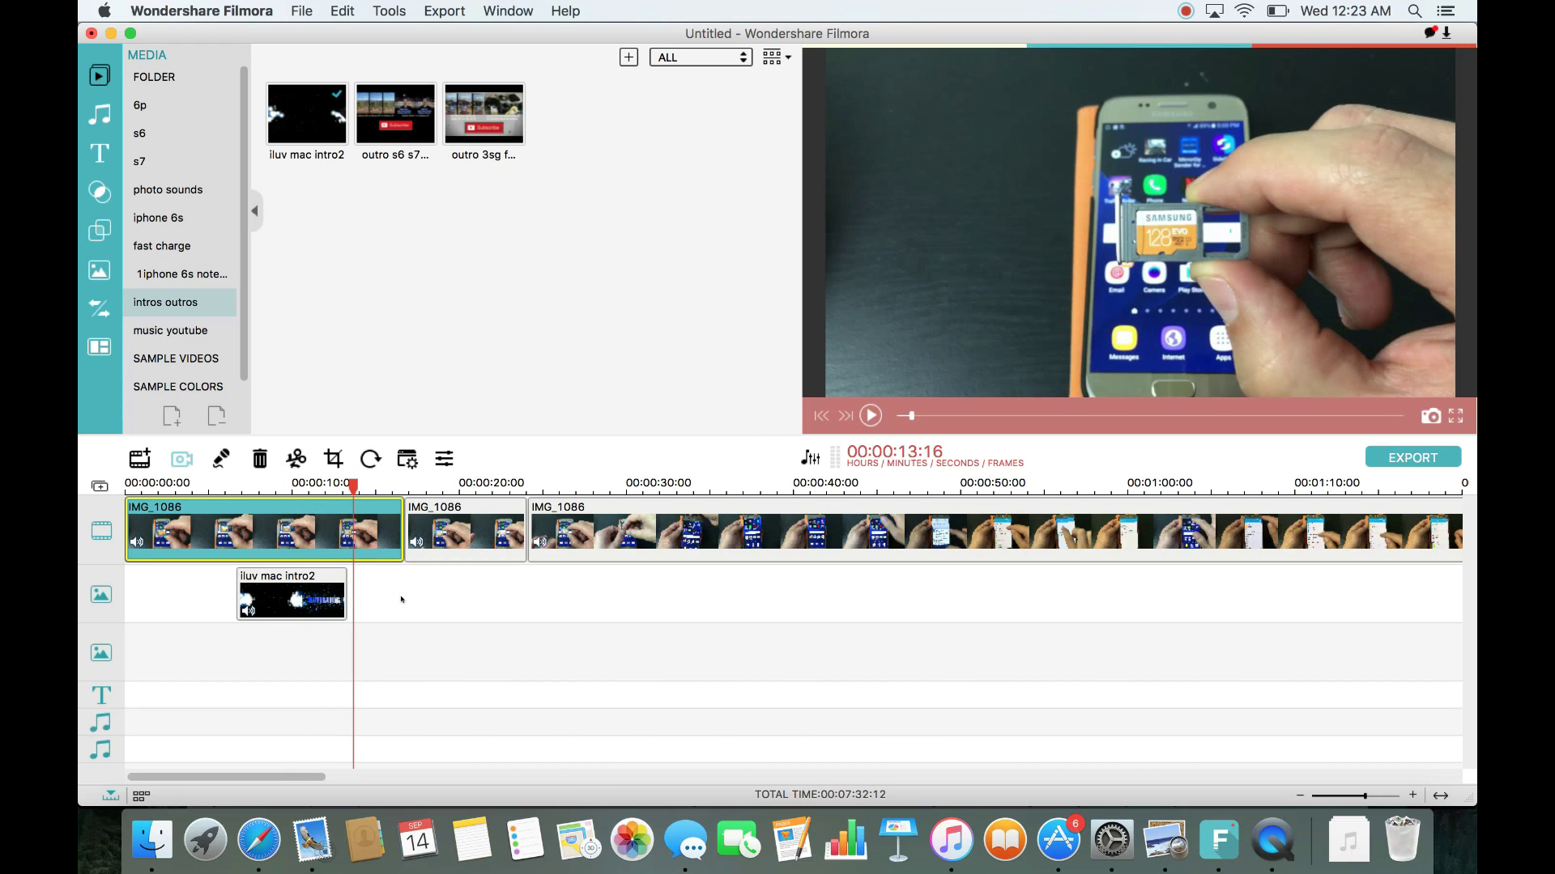
pyautogui.click(332, 599)
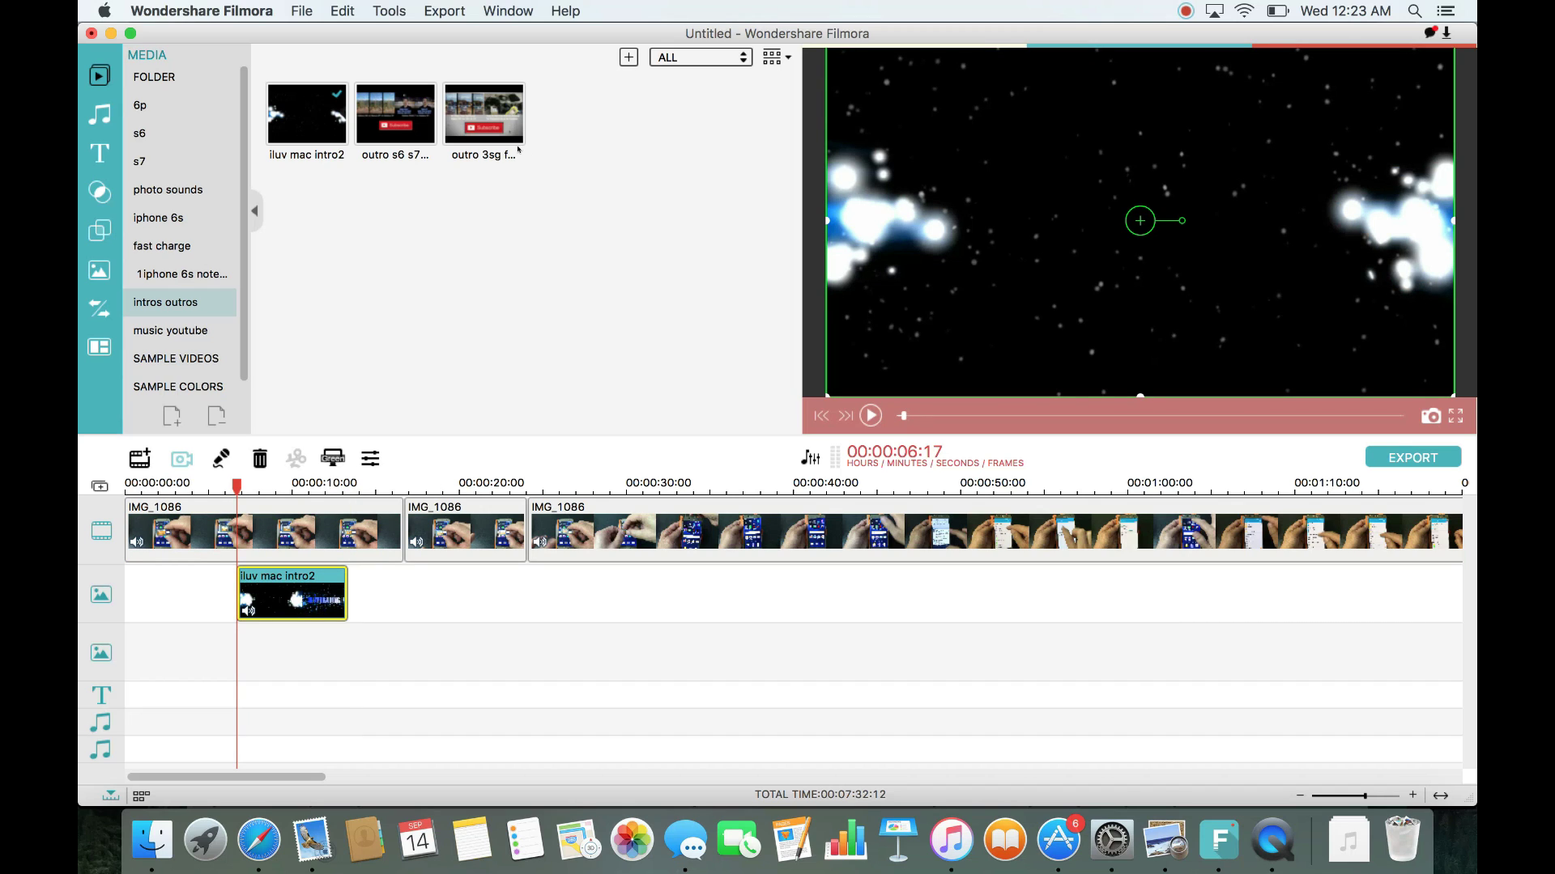
# - Preview the two outro clips in the intros outros folder, first the S6/S7 outro and then outro 3sg
pyautogui.click(391, 113)
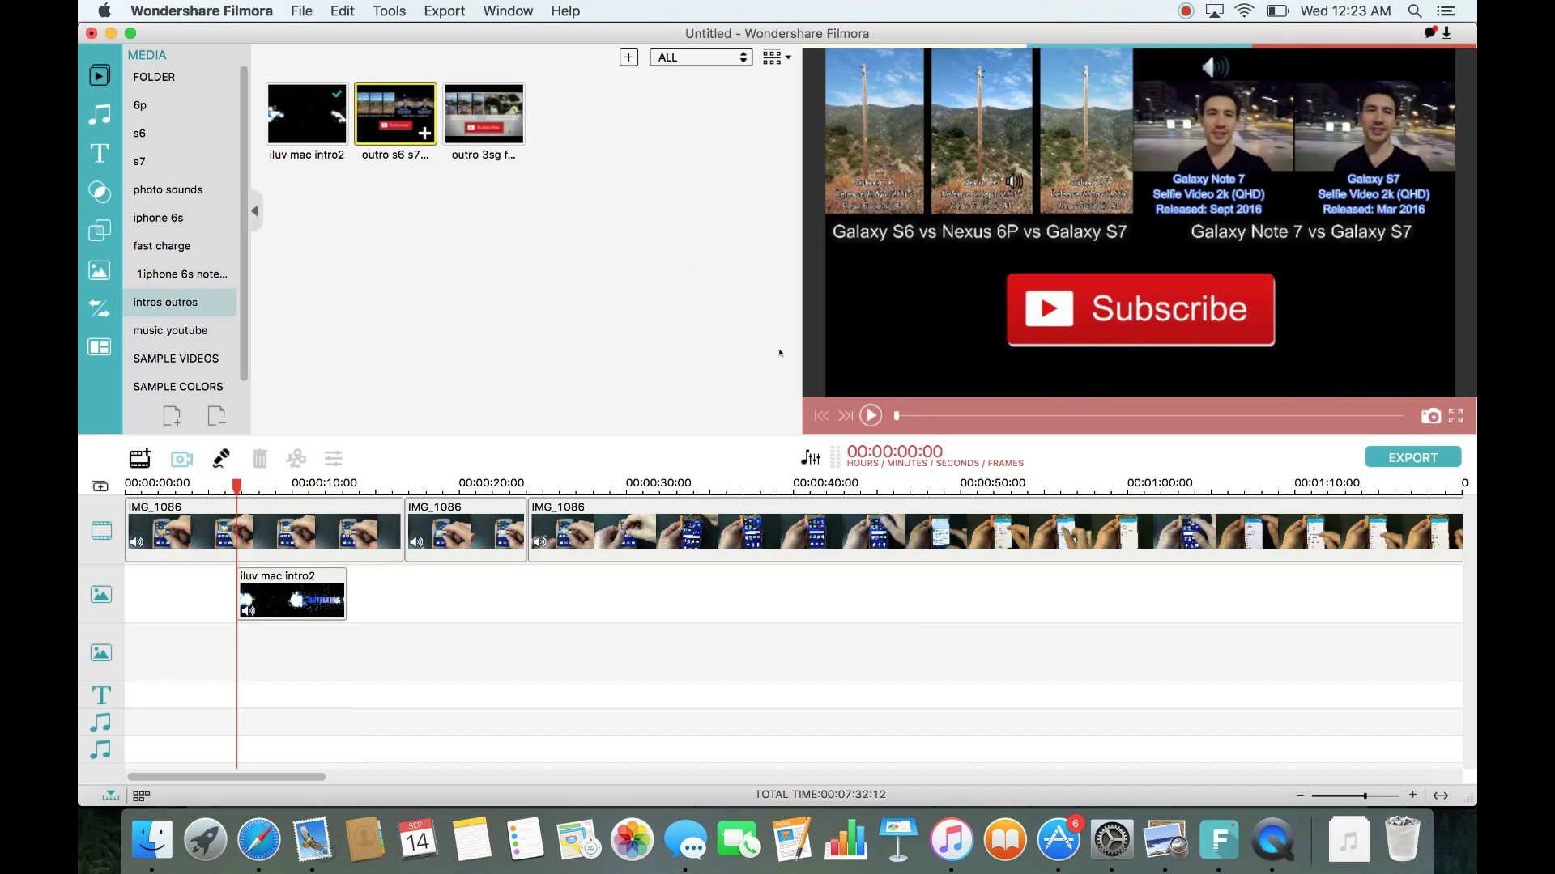
pyautogui.click(871, 416)
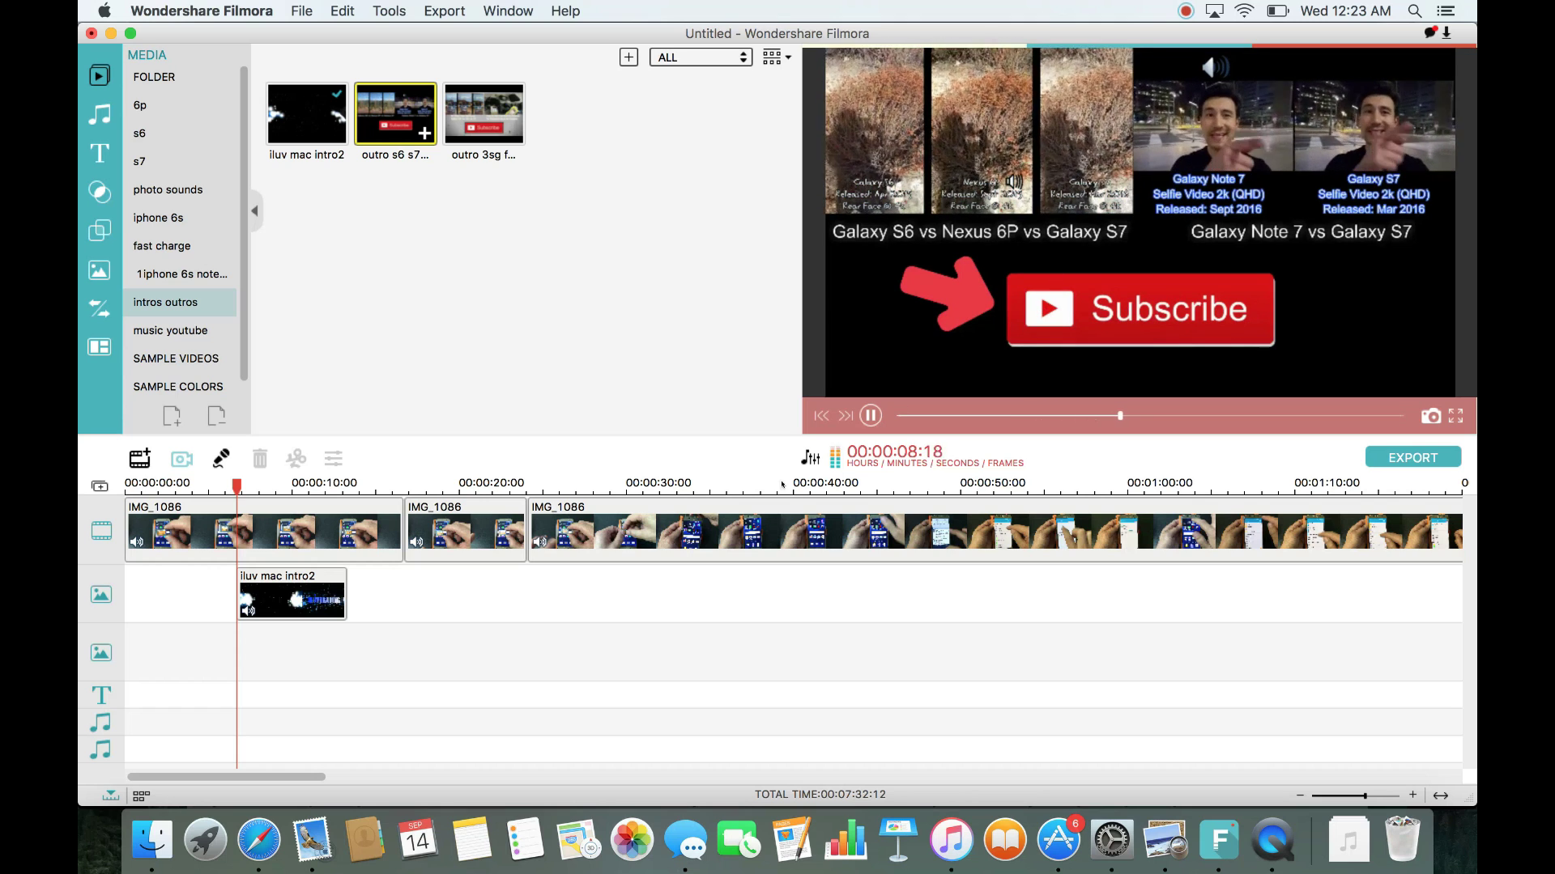
pyautogui.press('space')
pyautogui.click(484, 116)
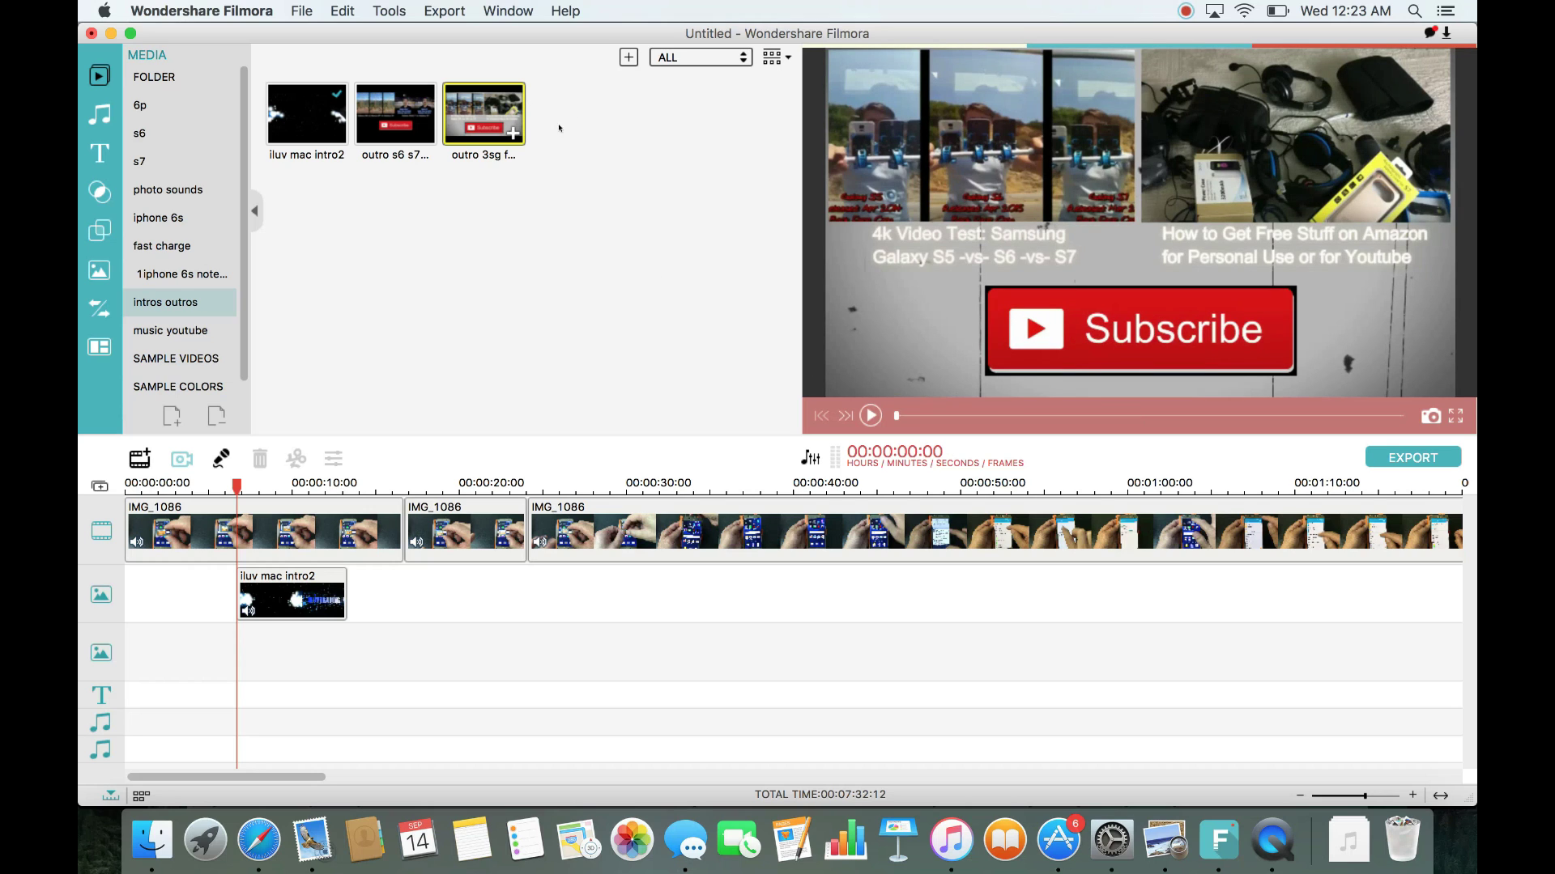
pyautogui.click(872, 417)
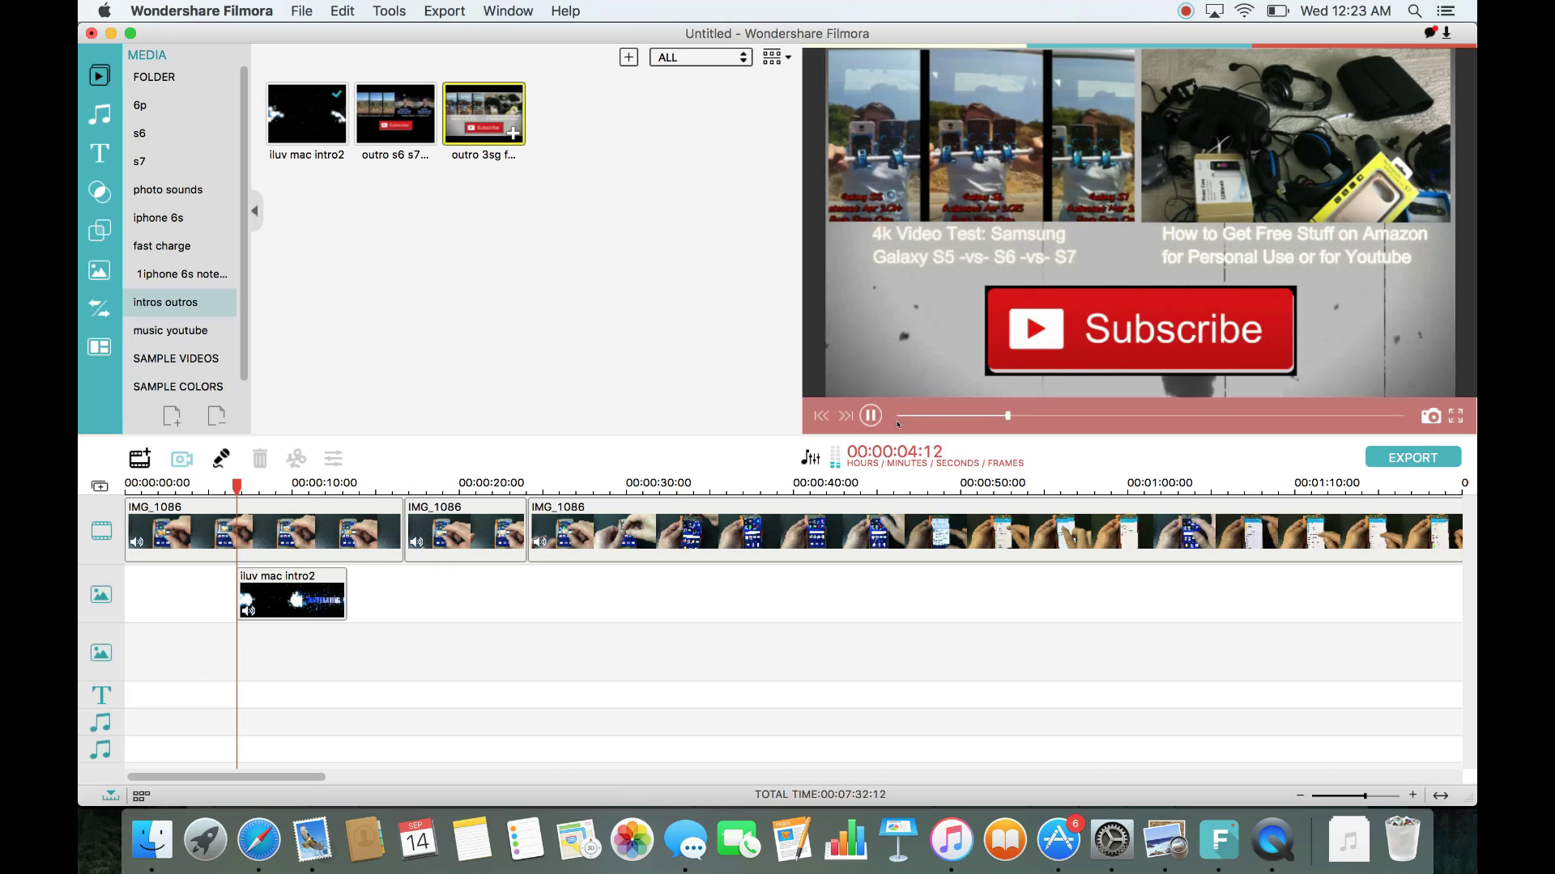
pyautogui.click(869, 417)
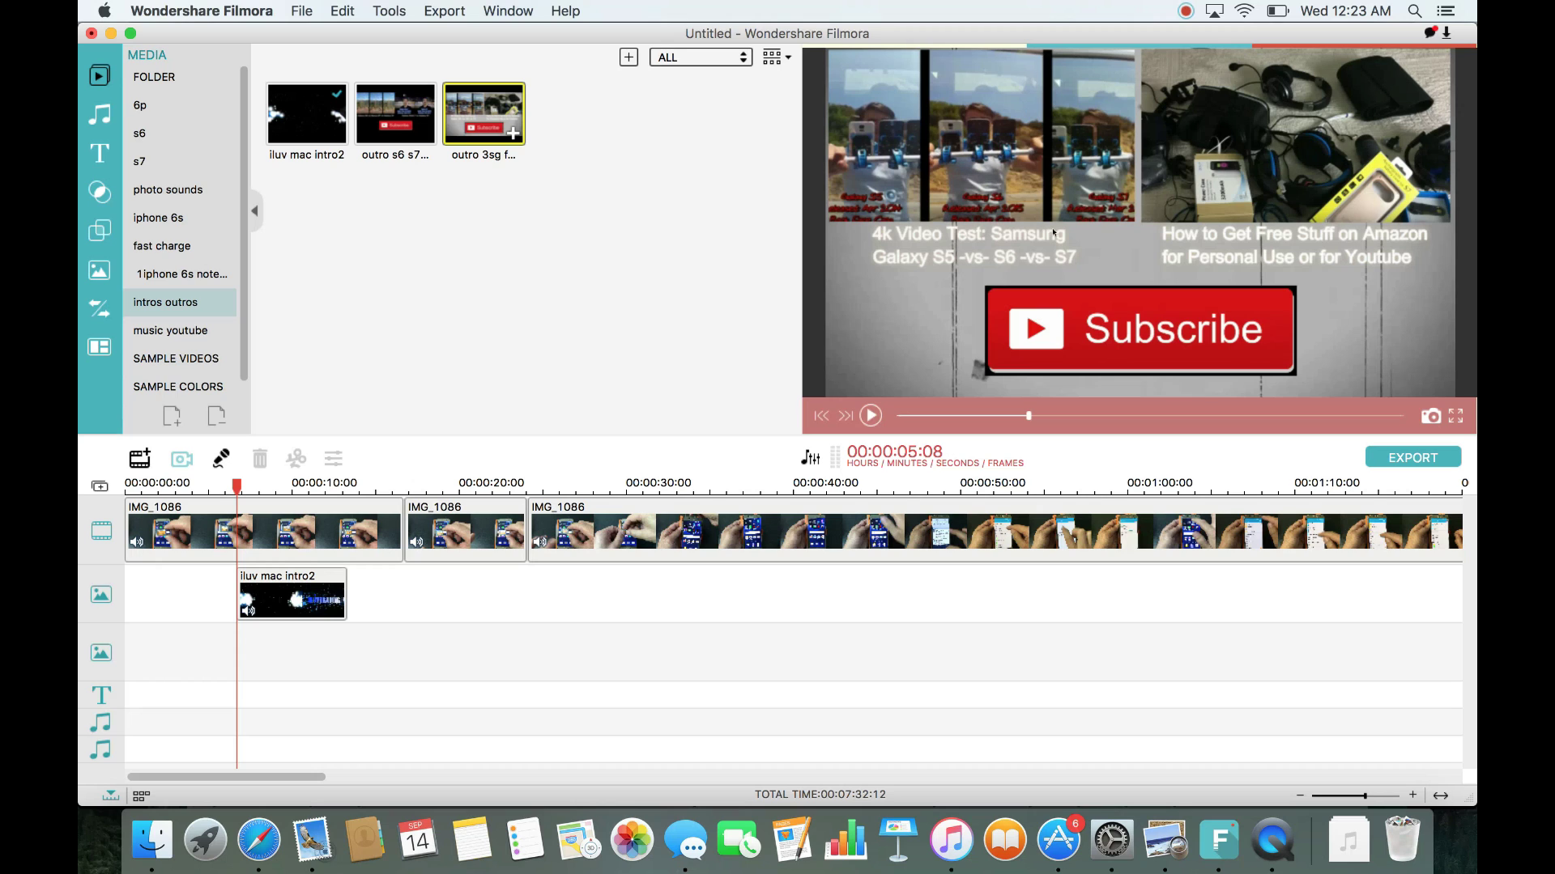
# - Capture a snapshot of the last IMG_1086 section at 00:00:54:13
pyautogui.click(613, 530)
pyautogui.click(924, 416)
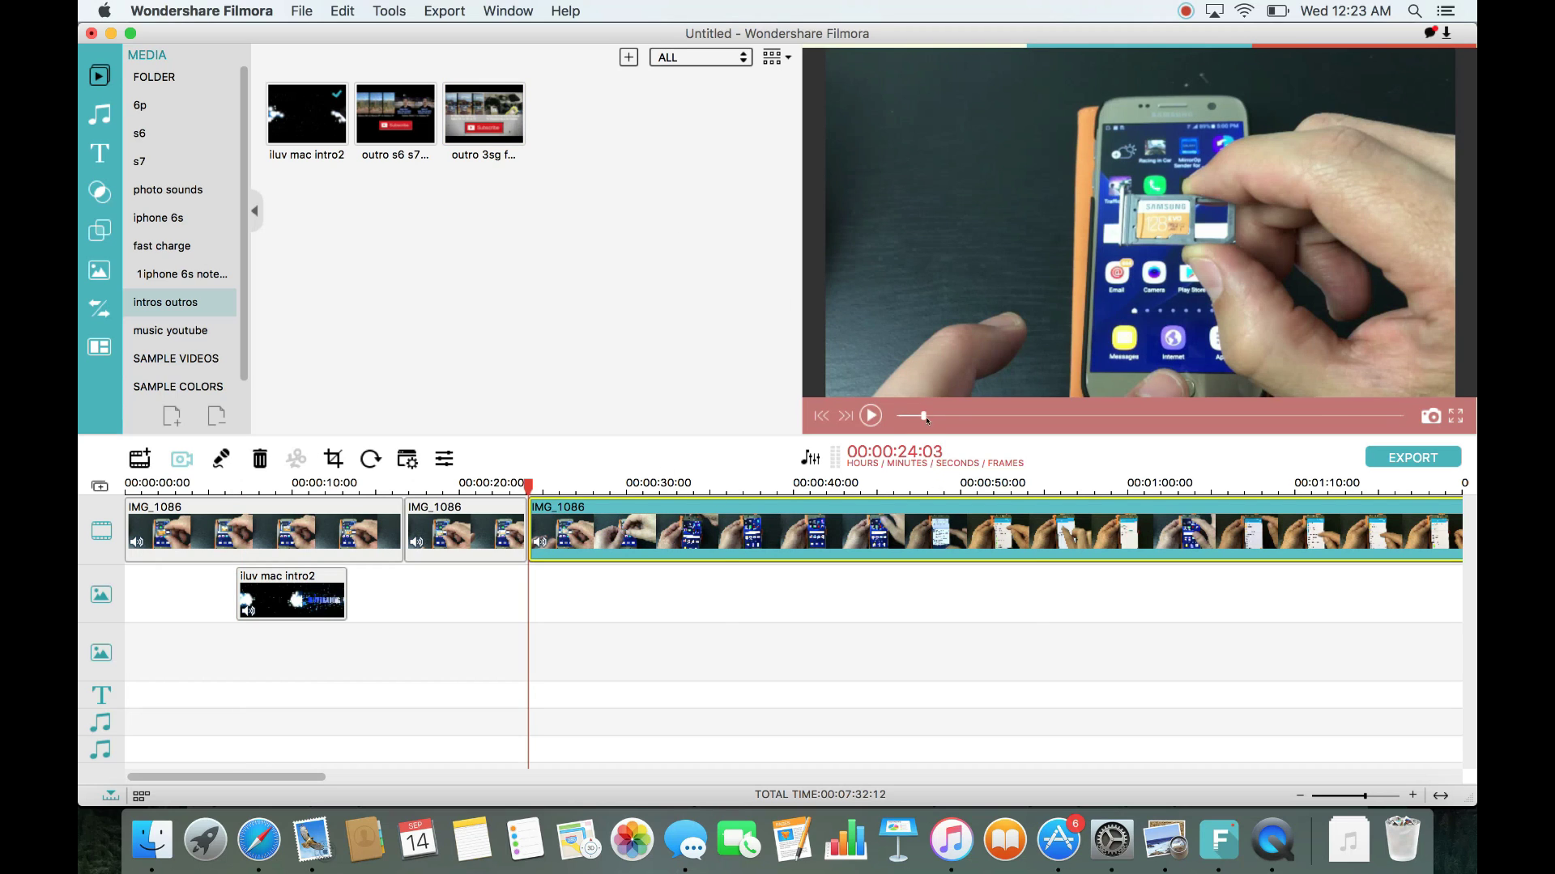
pyautogui.moveTo(924, 416); pyautogui.dragTo(958, 416)
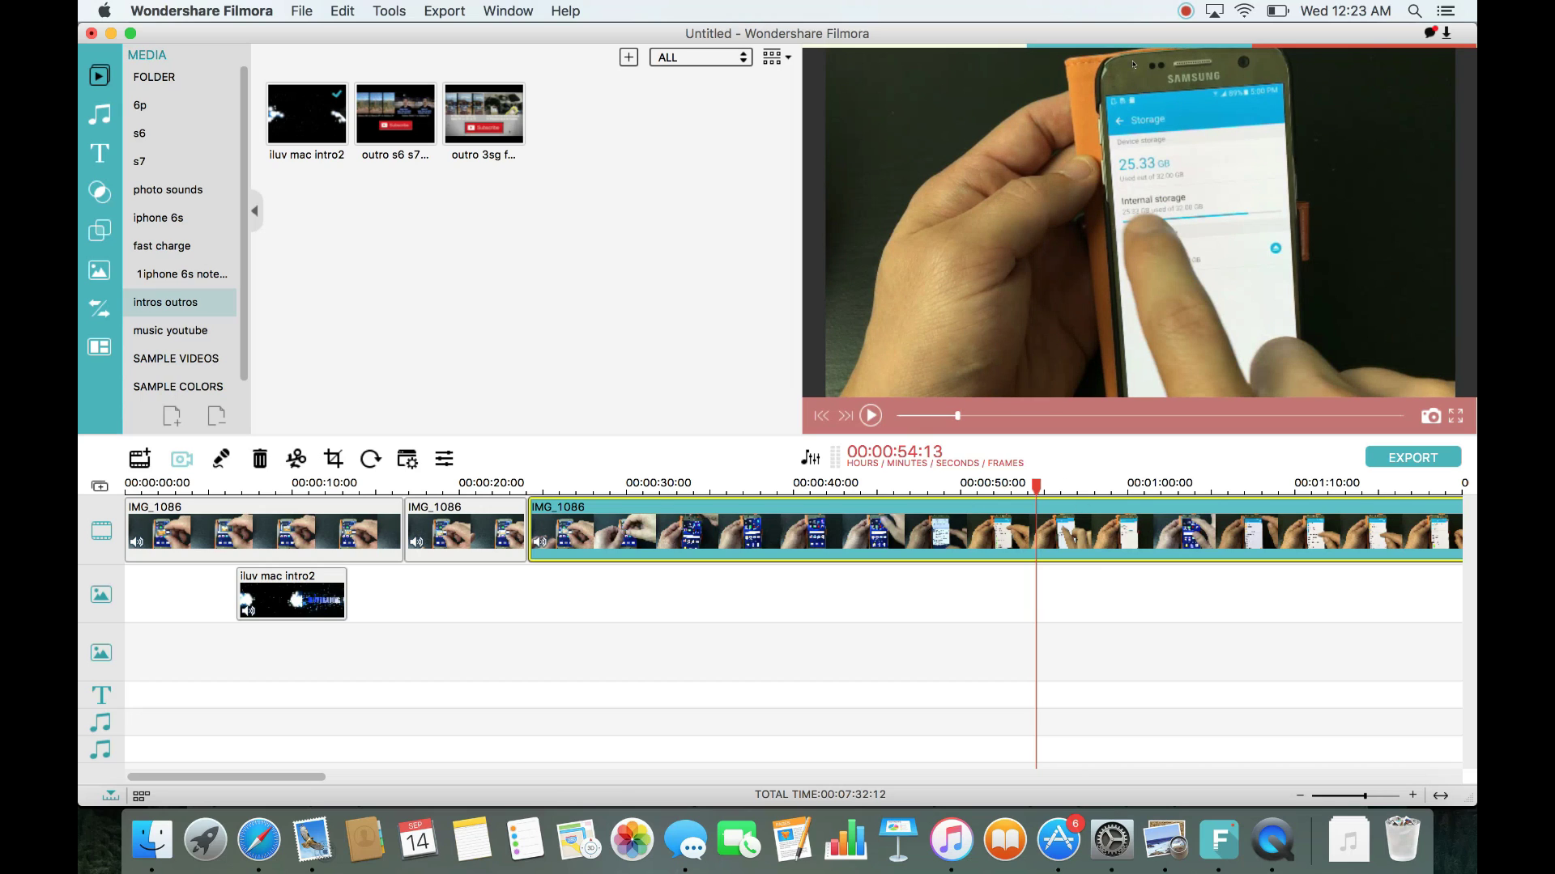
pyautogui.click(1429, 417)
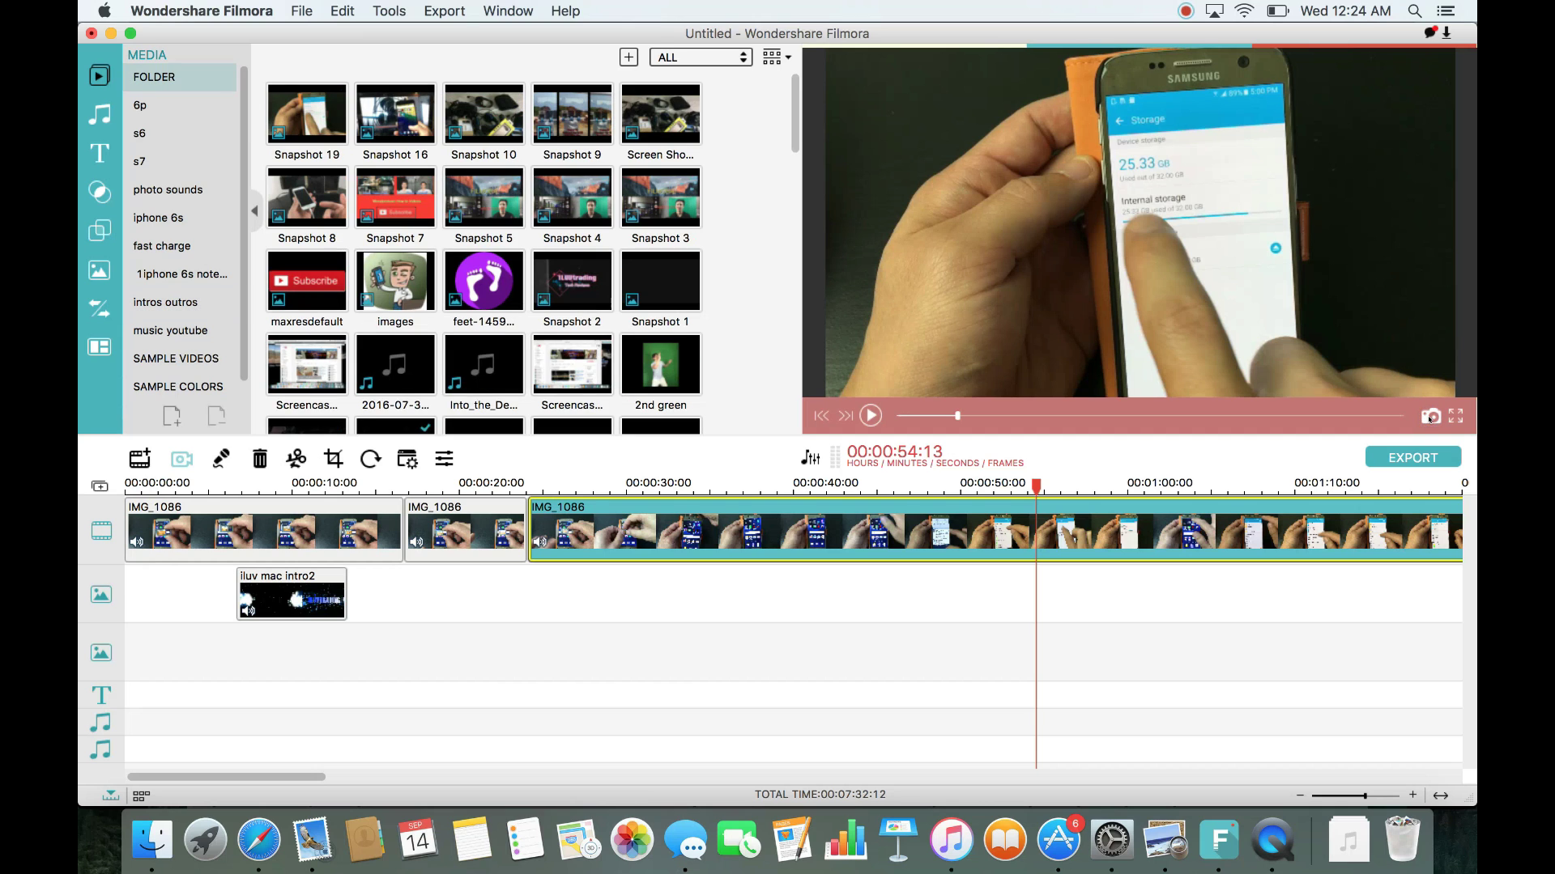
# - Find the filmora outro-2 and filmora outro clips in the main media folder and view each one
pyautogui.moveTo(798, 116); pyautogui.dragTo(804, 203)
pyautogui.click(677, 251)
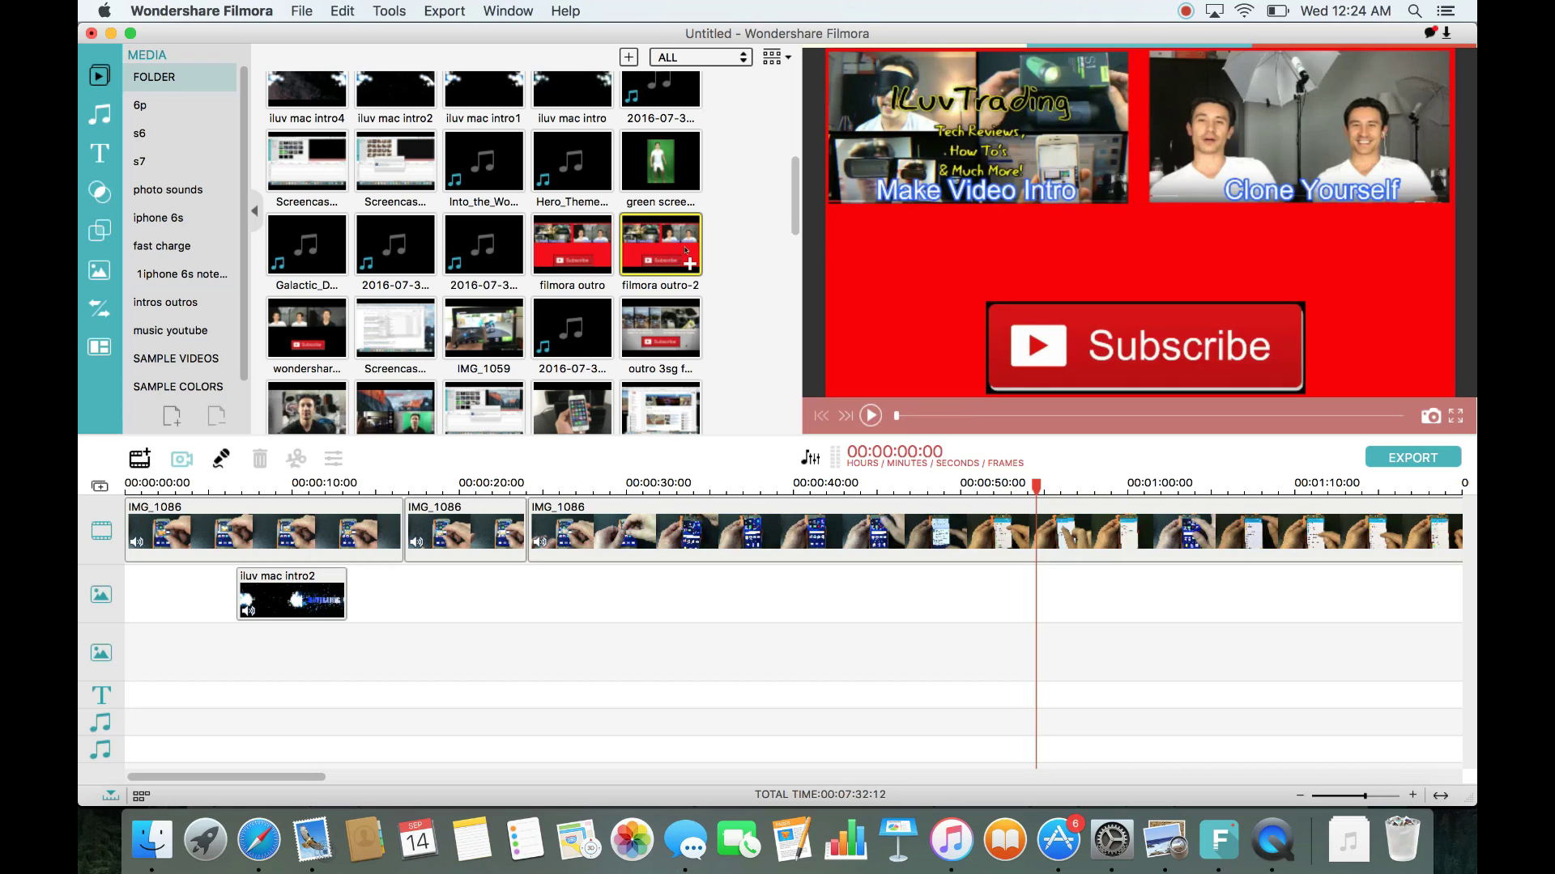
pyautogui.click(594, 251)
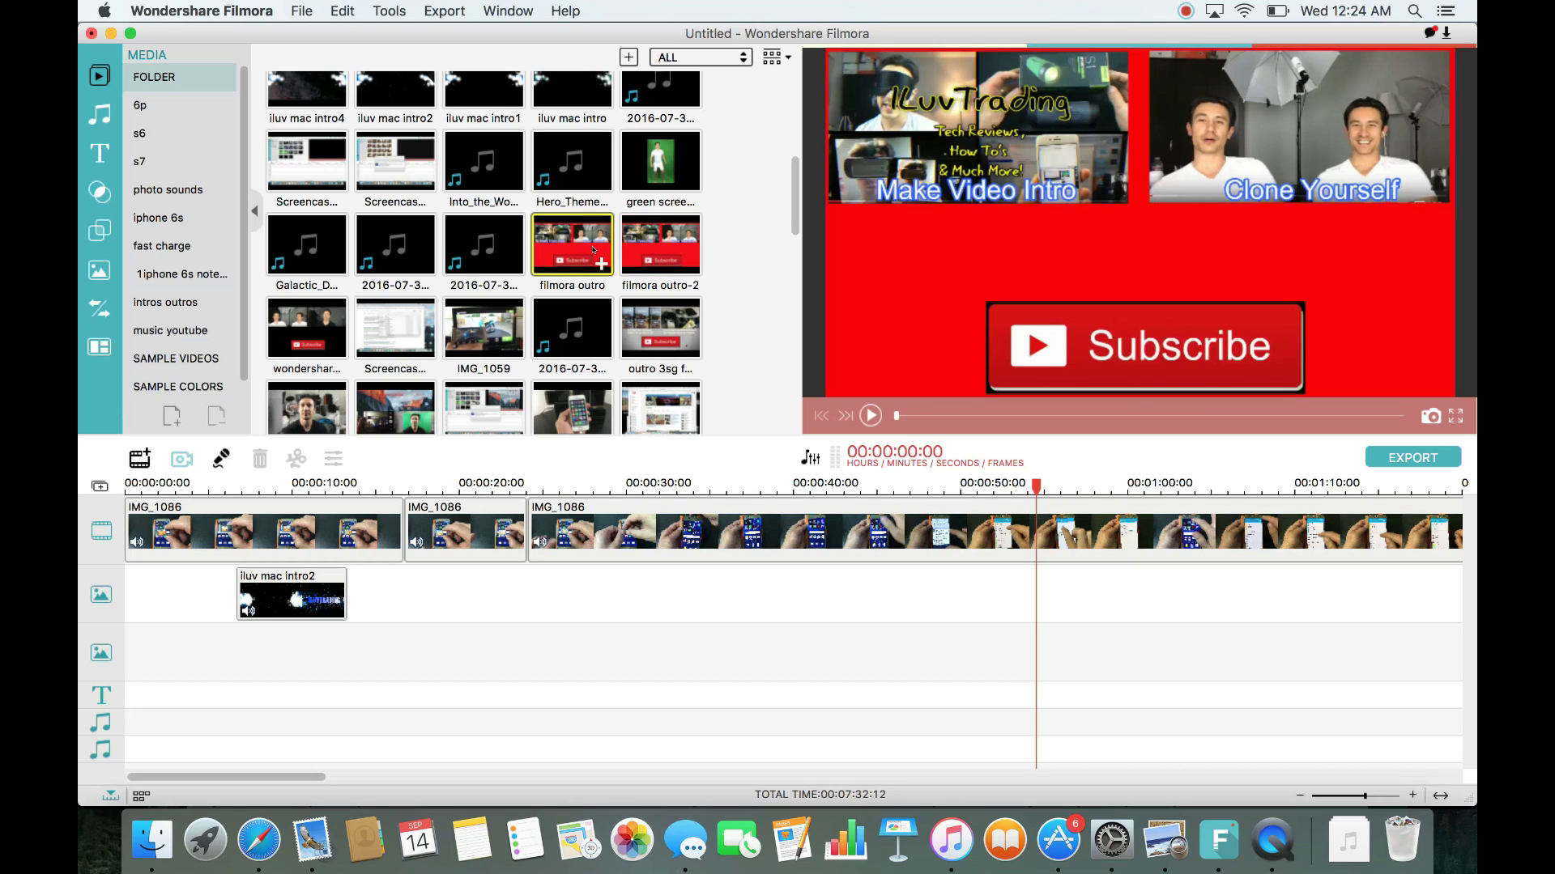